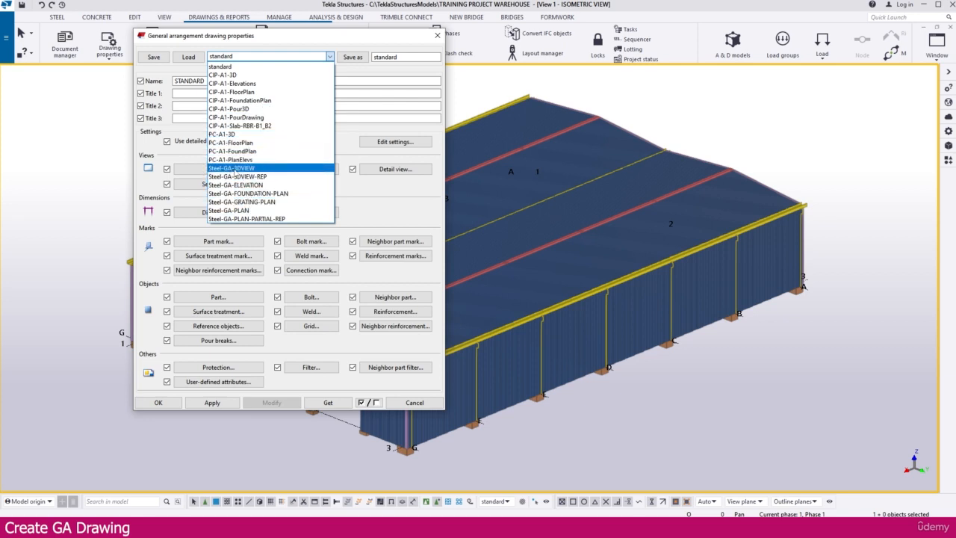
Load the Steel-GA-3DVIEW preset into the general arrangement drawing properties and apply it, keeping the name 3D VIEW
{"action": "left_click", "coordinate": [245, 168]}
{"action": "left_click", "coordinate": [189, 57]}
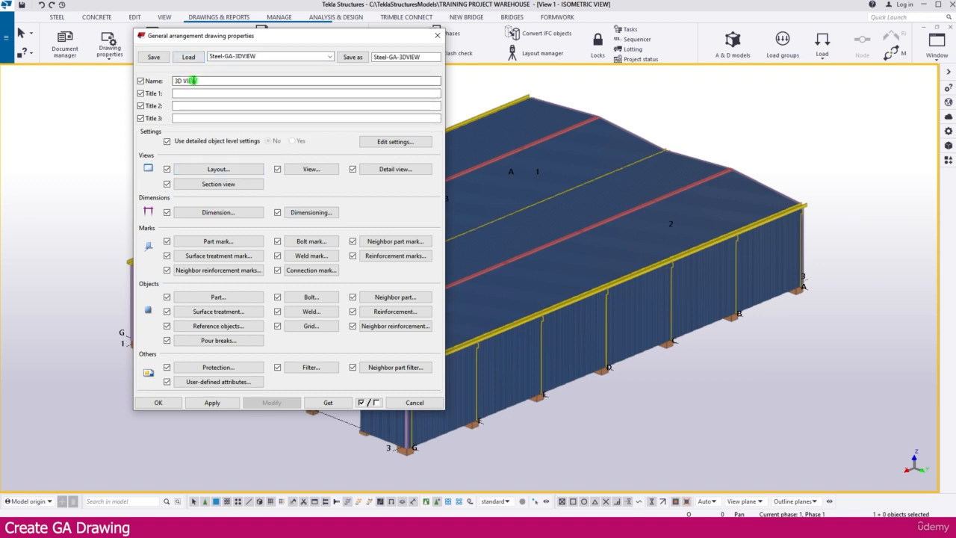
{"action": "left_click_drag", "start_coordinate": [206, 80], "coordinate": [171, 81]}
{"action": "left_click", "coordinate": [211, 403]}
{"action": "left_click", "coordinate": [157, 402]}
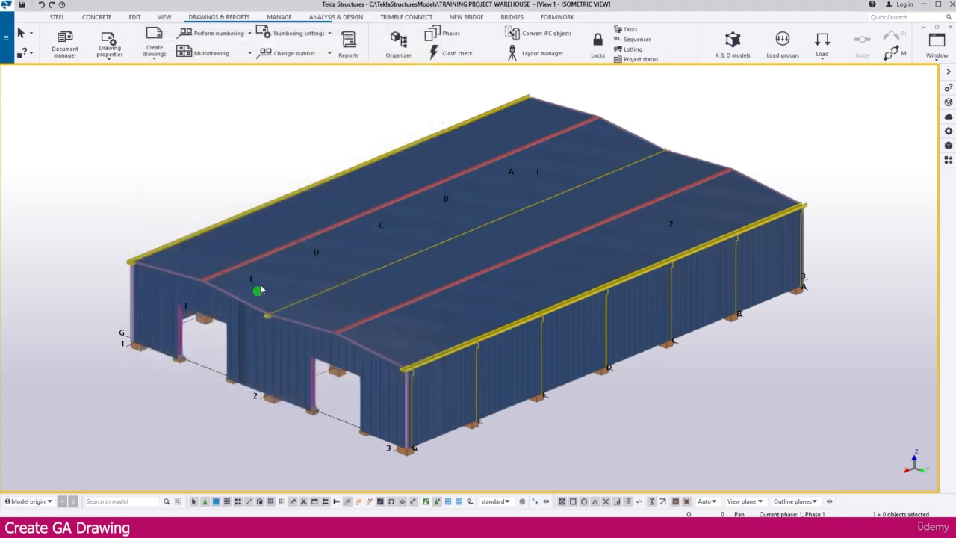
Create a general arrangement drawing from the ISOMETRIC VIEW, with all selected views going to one drawing
{"action": "left_click", "coordinate": [157, 59]}
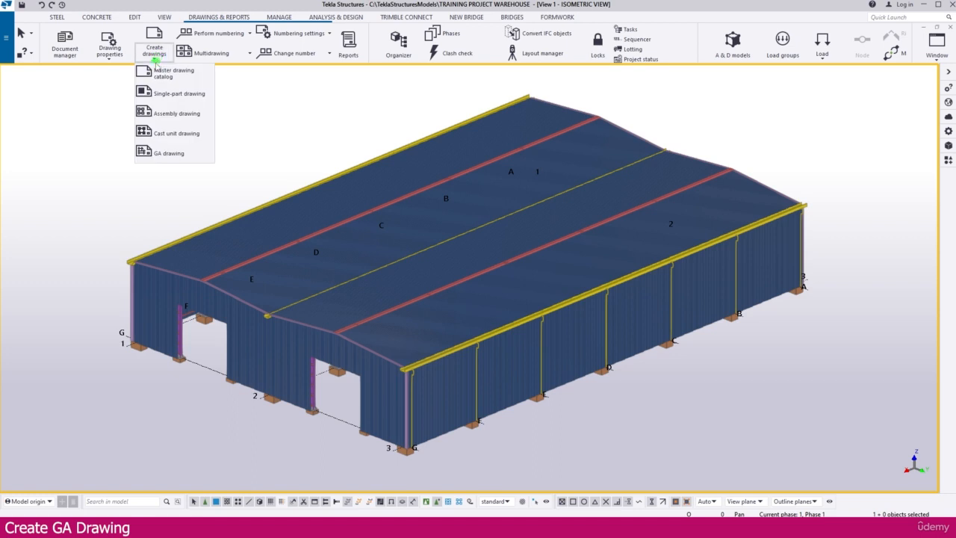
{"action": "left_click", "coordinate": [164, 153]}
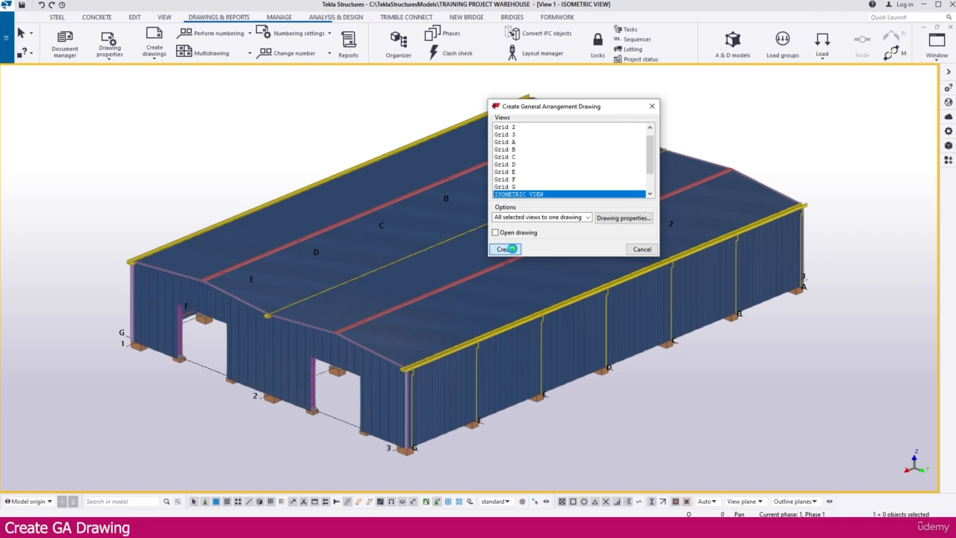
{"action": "left_click", "coordinate": [509, 249]}
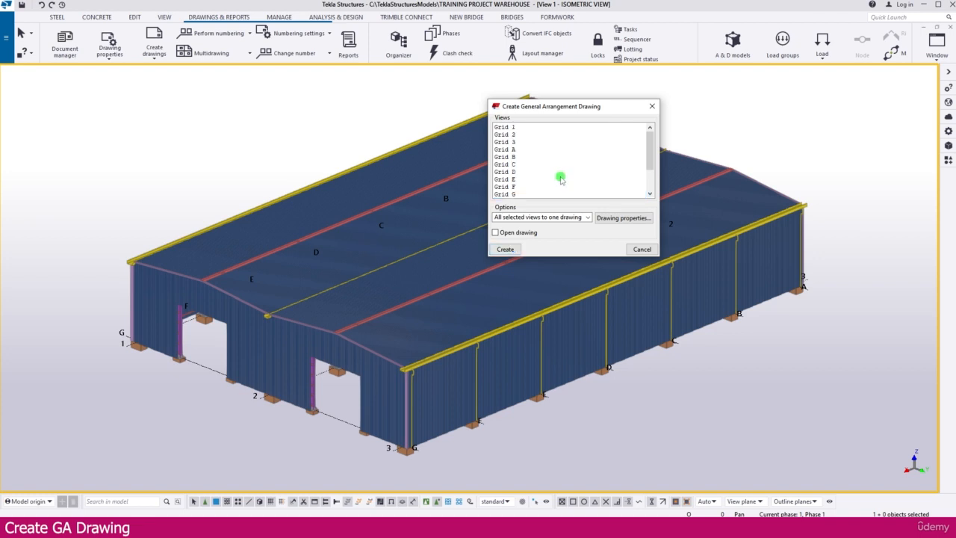
Review the 3D view drawing among the GA drawings in the document manager, and close the drawing creation dialog
{"action": "left_click", "coordinate": [67, 48]}
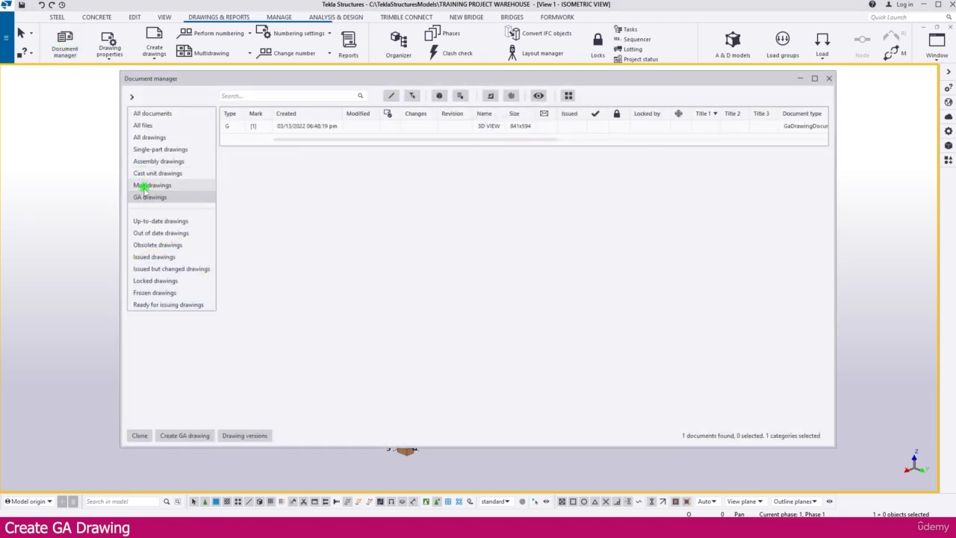
{"action": "left_click", "coordinate": [143, 198]}
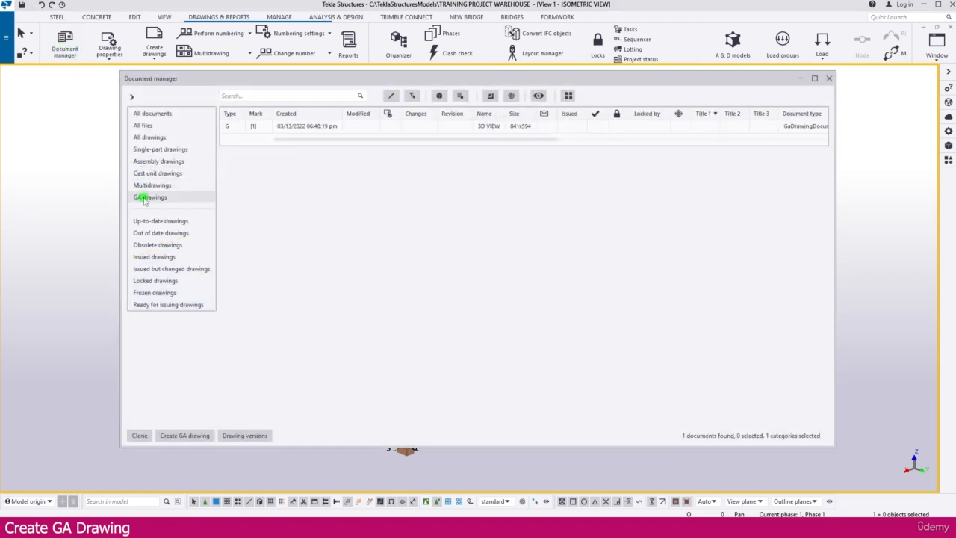
{"action": "left_click", "coordinate": [494, 131]}
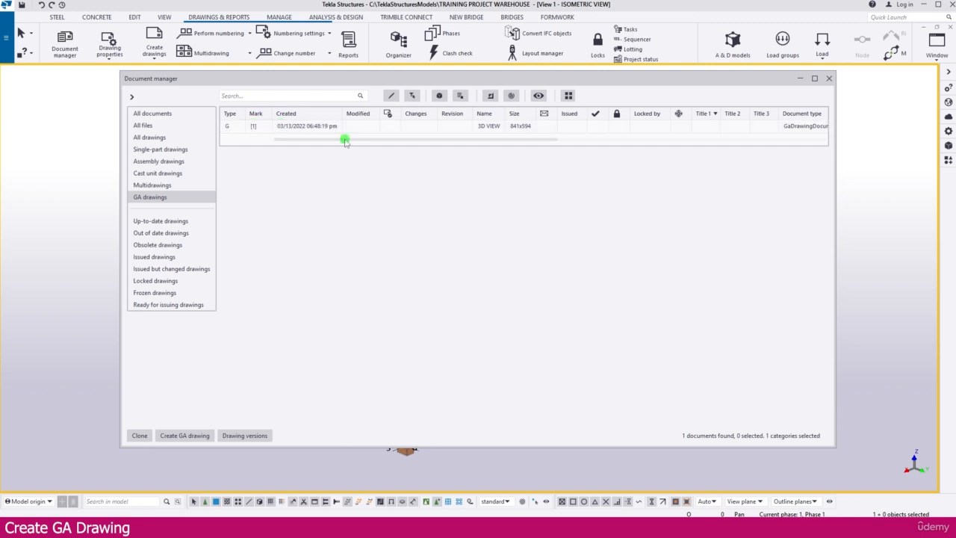
{"action": "left_click", "coordinate": [800, 78]}
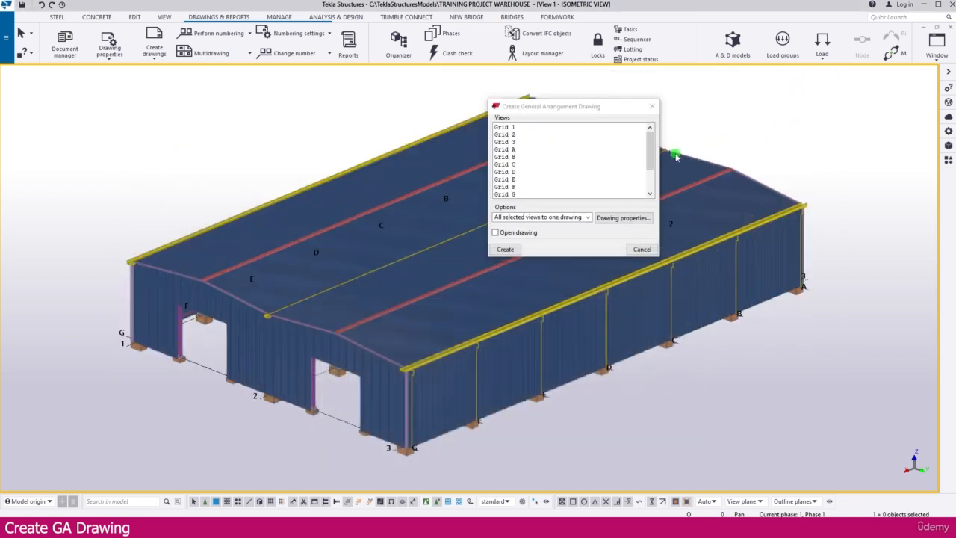
{"action": "left_click", "coordinate": [653, 106]}
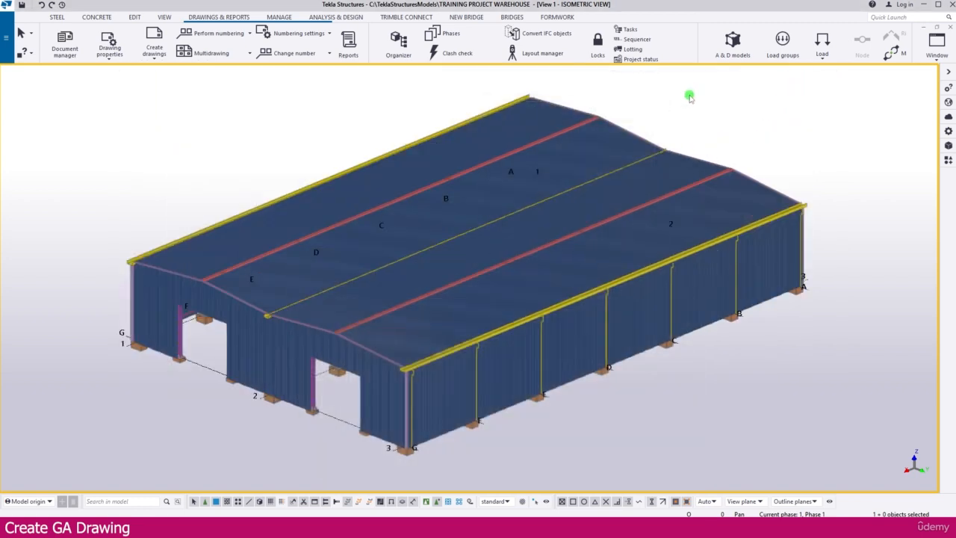
Load the Steel-GA-FOUNDATION-PLAN preset into the general arrangement drawing properties and accept it
{"action": "left_click", "coordinate": [108, 60]}
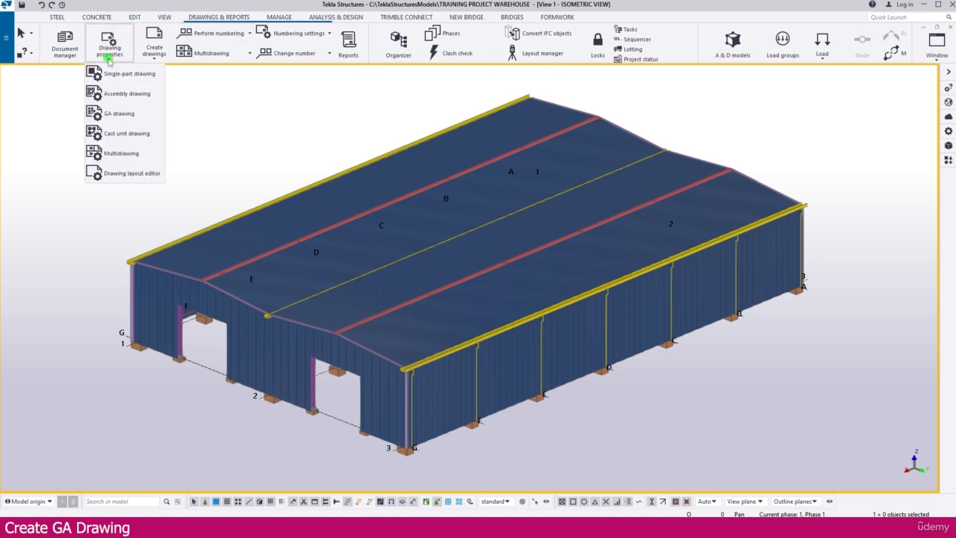
{"action": "left_click", "coordinate": [117, 113]}
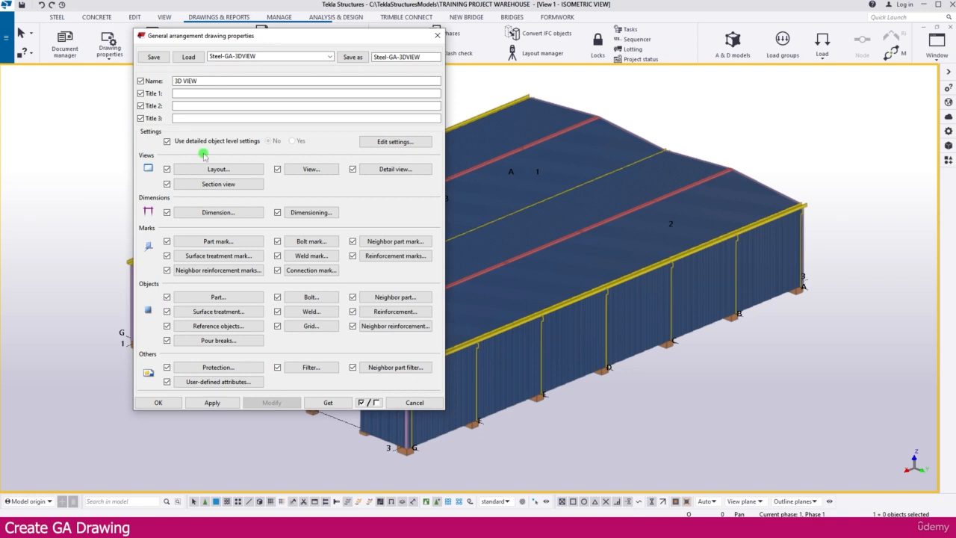
{"action": "left_click", "coordinate": [328, 58]}
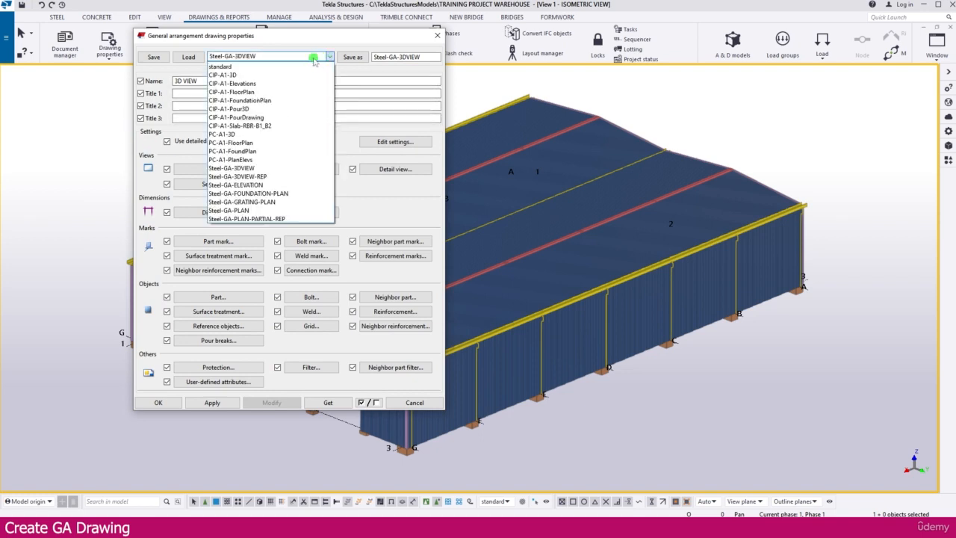
{"action": "left_click", "coordinate": [261, 194]}
{"action": "left_click", "coordinate": [189, 58]}
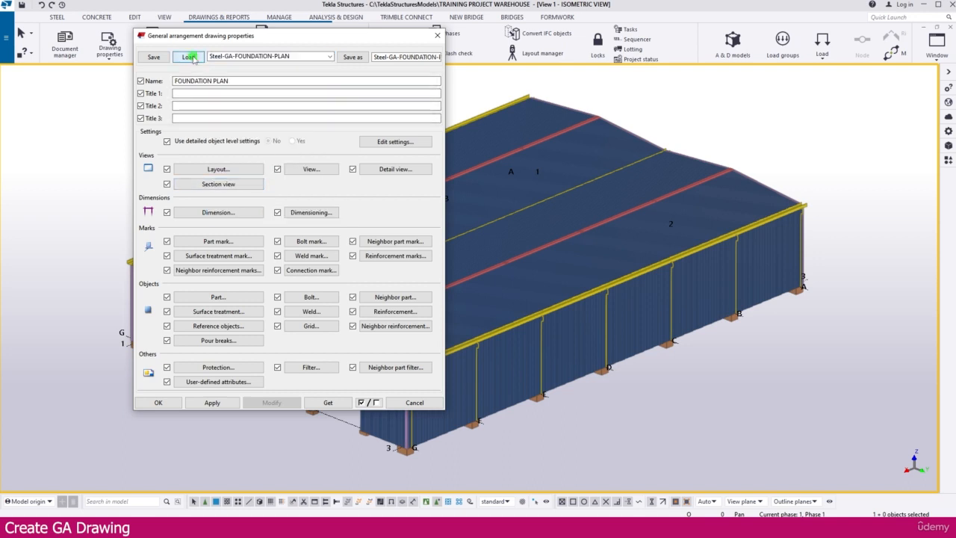
{"action": "left_click", "coordinate": [170, 404]}
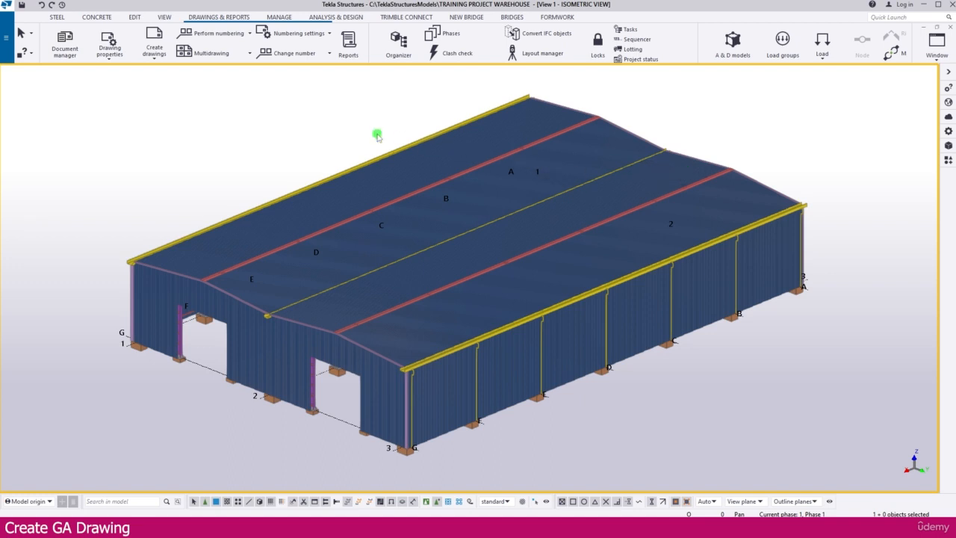
Create a general arrangement drawing of the foundation from the Plan +0 view
{"action": "left_click", "coordinate": [154, 58]}
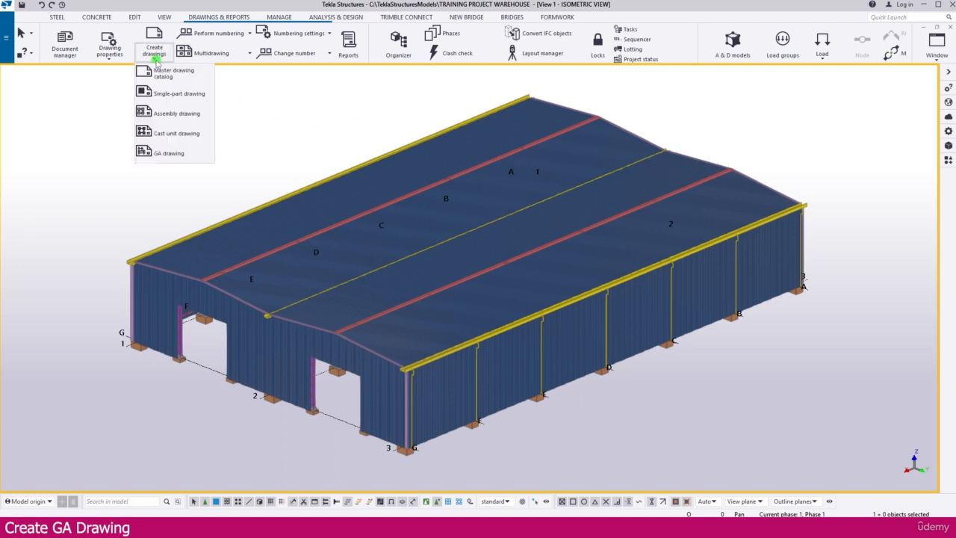
{"action": "left_click", "coordinate": [160, 154]}
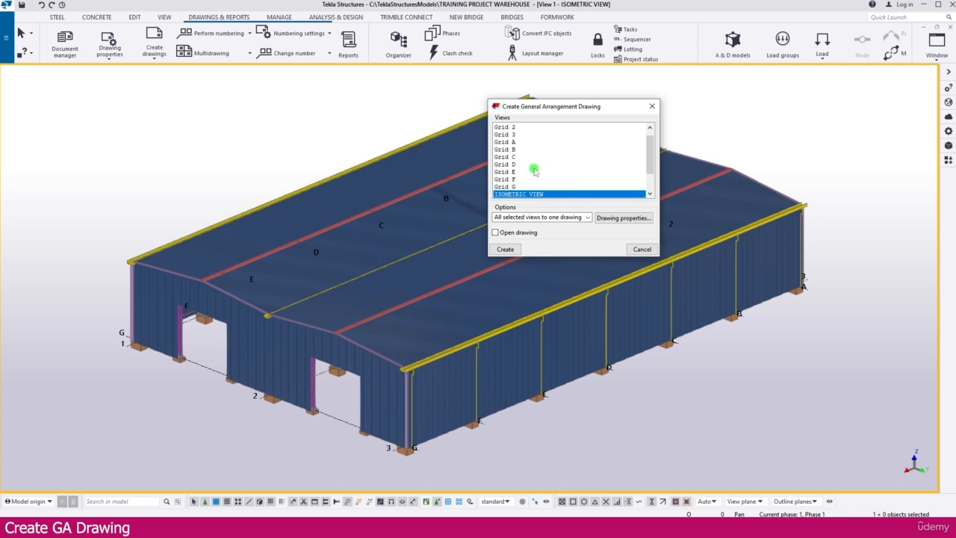
{"action": "scroll", "coordinate": [534, 170], "scroll_direction": "down", "scroll_amount": 2}
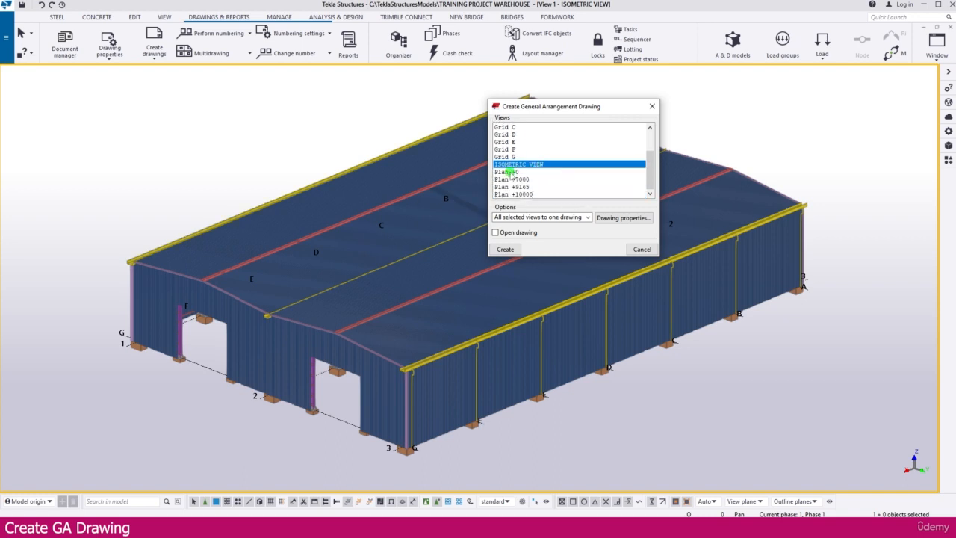
{"action": "left_click", "coordinate": [502, 173]}
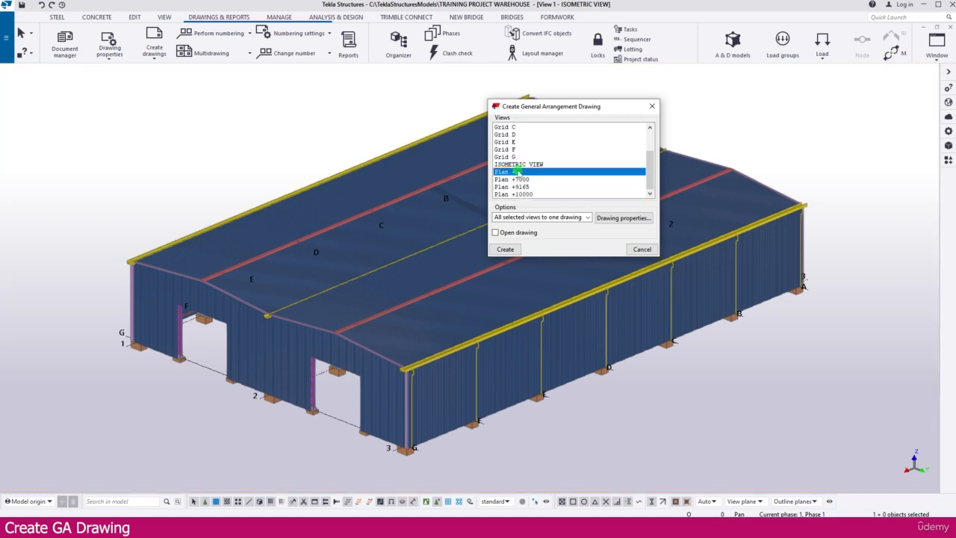
{"action": "left_click", "coordinate": [505, 250]}
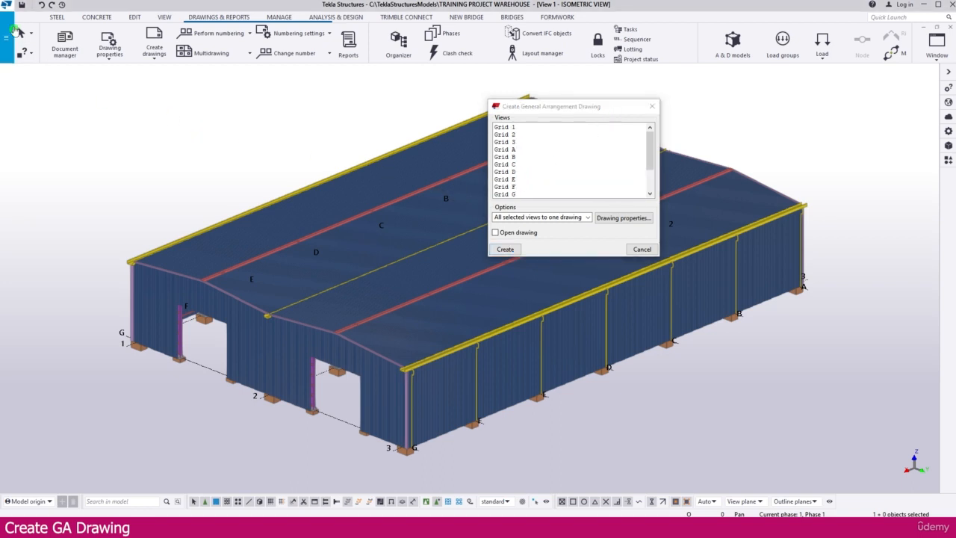
Check the document manager for the foundation plan drawing, and close the drawing creation dialog
{"action": "left_click", "coordinate": [65, 44]}
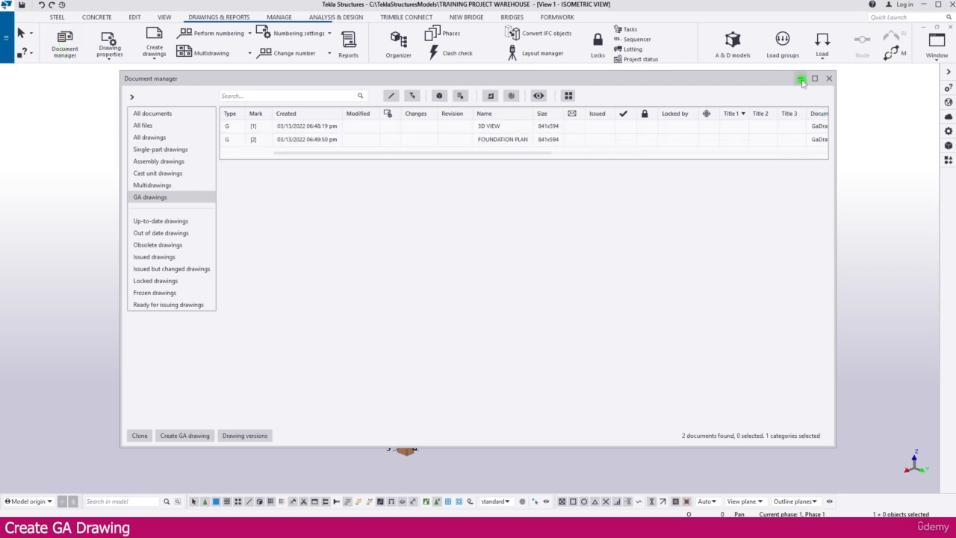
{"action": "left_click", "coordinate": [800, 78]}
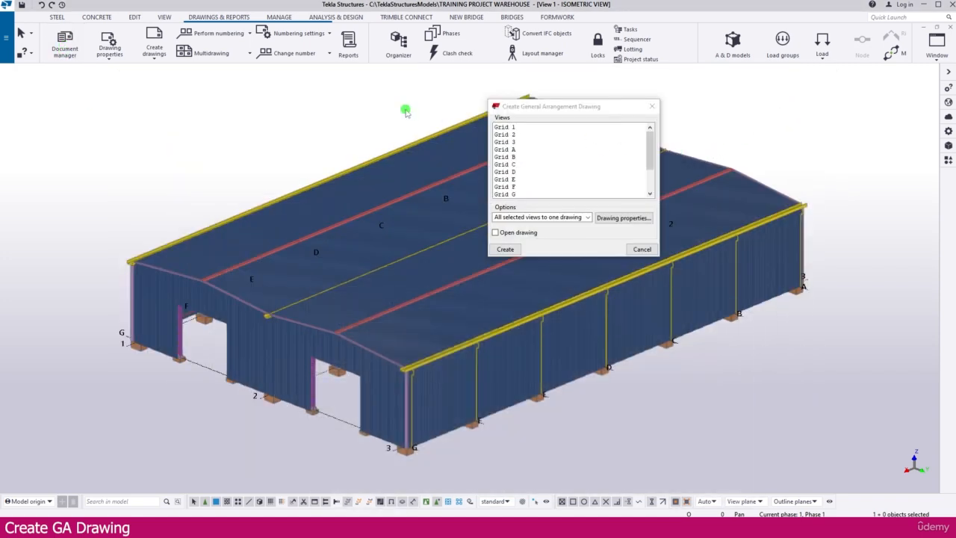
{"action": "left_click", "coordinate": [653, 106]}
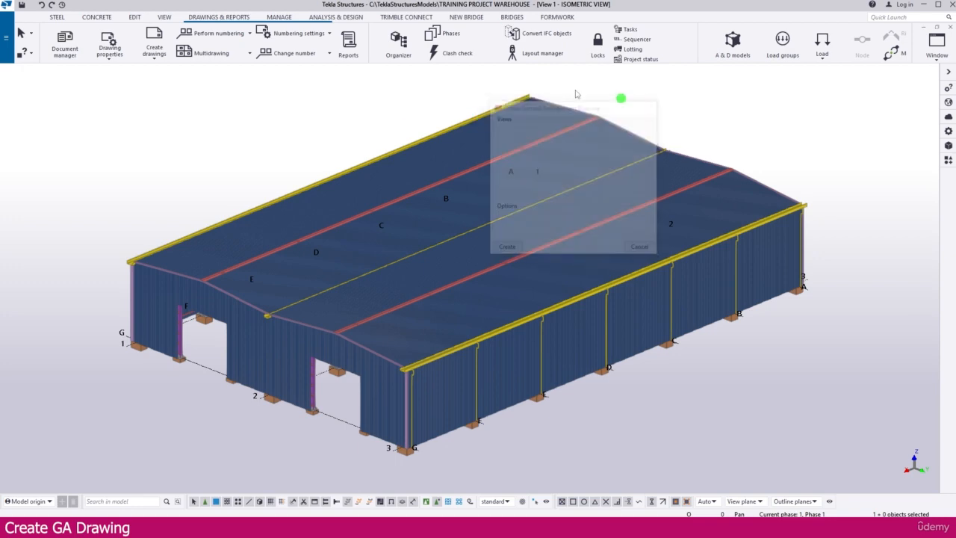
Load the Steel-GA-ELEVATION preset into the general arrangement drawing properties and set the drawing name to GRID VIEW
{"action": "left_click", "coordinate": [112, 60]}
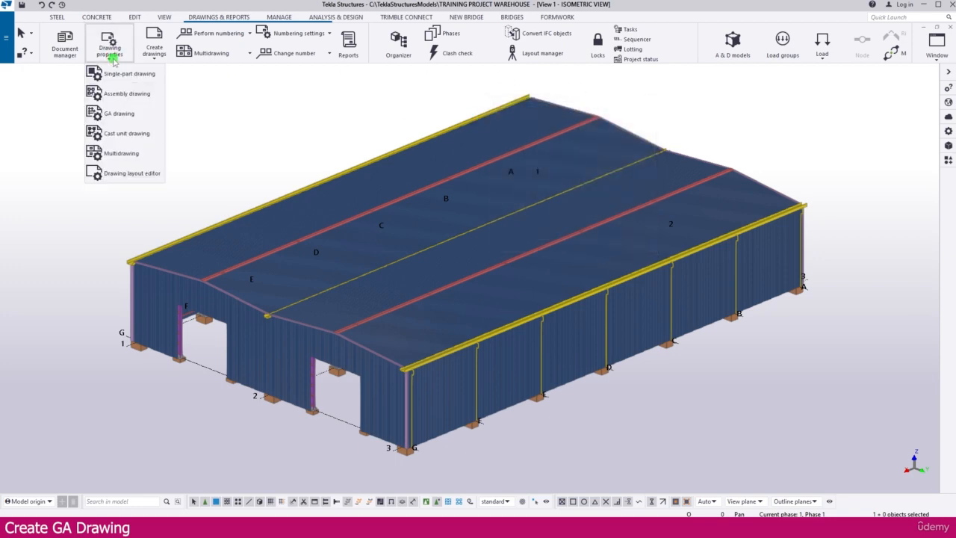
{"action": "left_click", "coordinate": [123, 113]}
{"action": "left_click", "coordinate": [321, 57]}
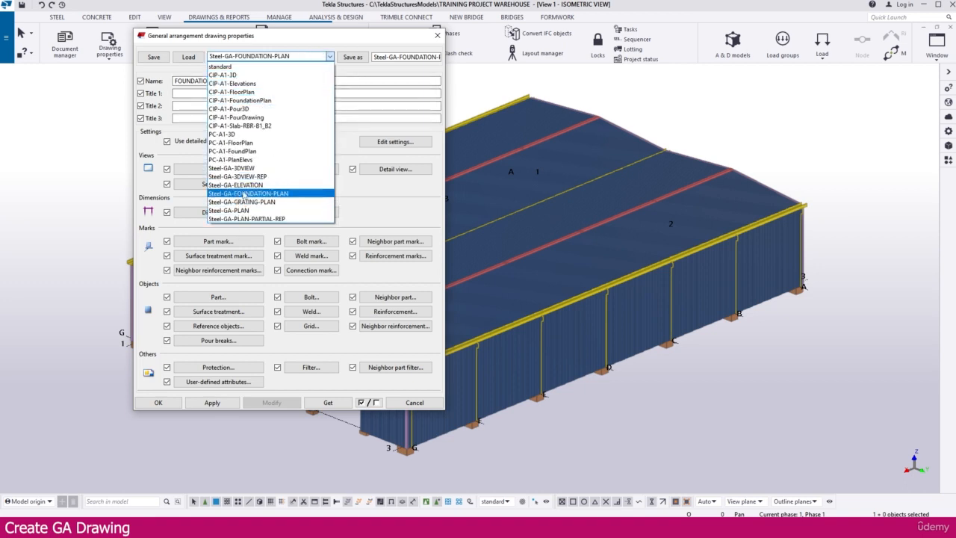
{"action": "left_click", "coordinate": [246, 185]}
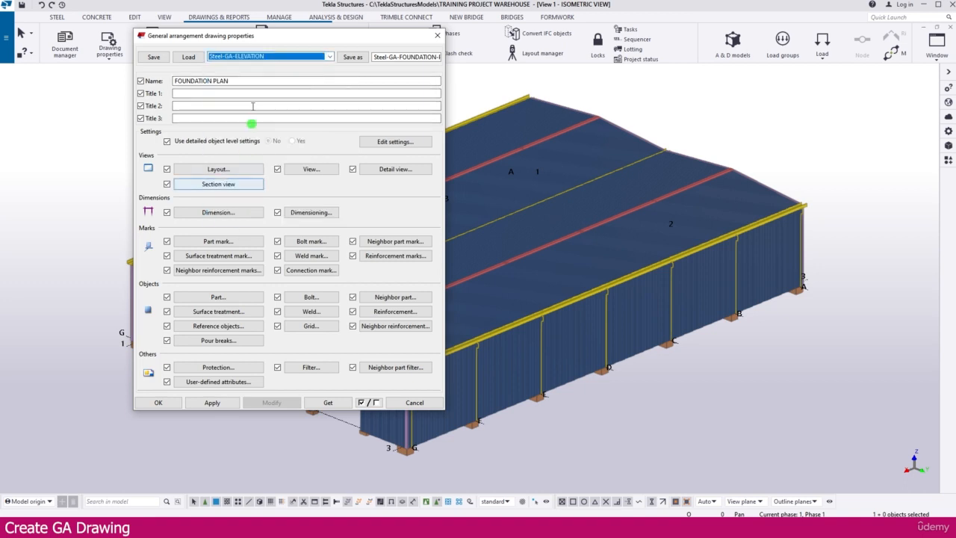
{"action": "left_click", "coordinate": [189, 57]}
{"action": "left_click", "coordinate": [225, 81]}
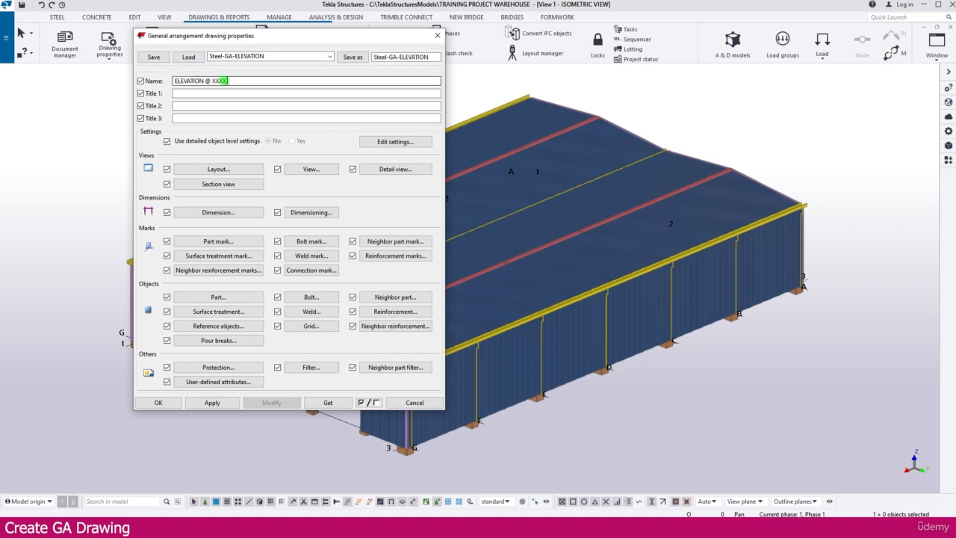
{"action": "left_click_drag", "start_coordinate": [232, 80], "coordinate": [155, 71]}
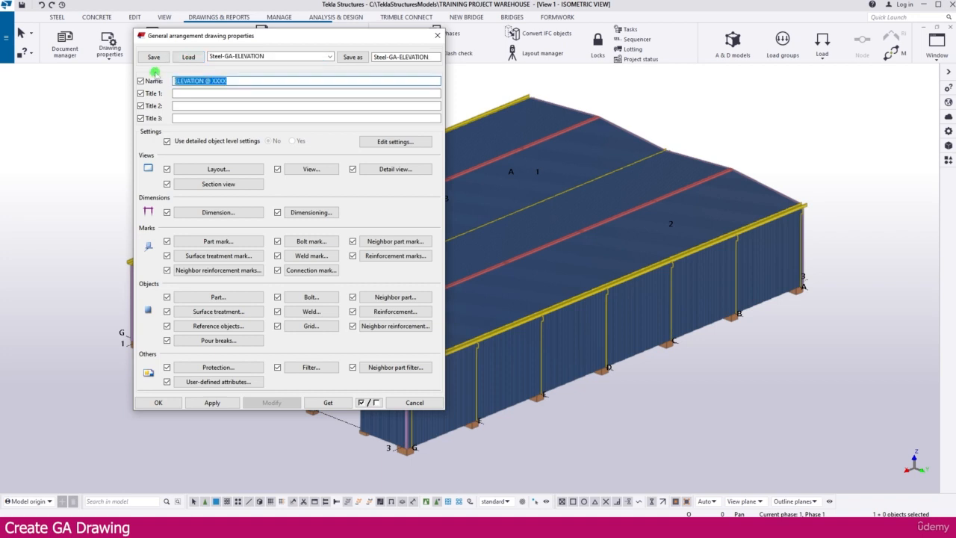
{"action": "type", "text": "GRID VIEW"}
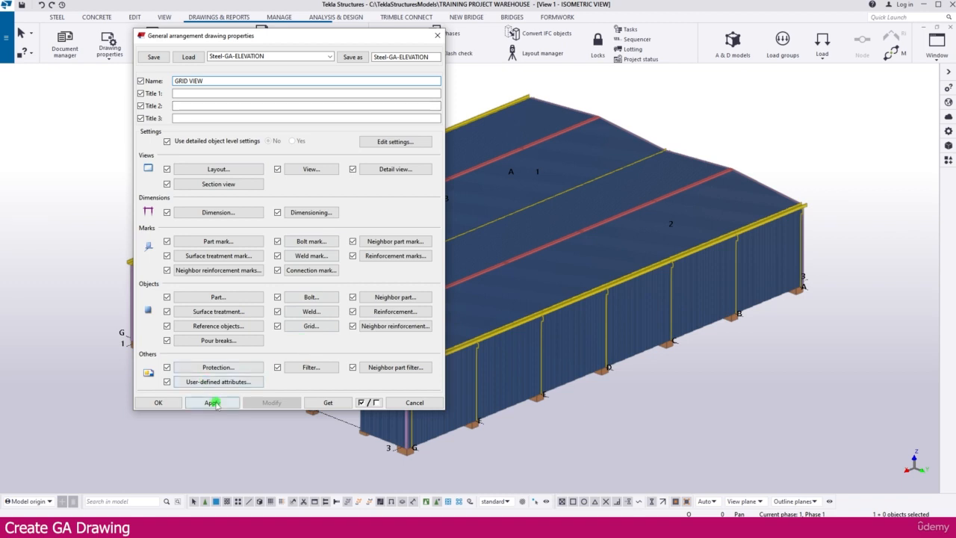
{"action": "left_click", "coordinate": [159, 402]}
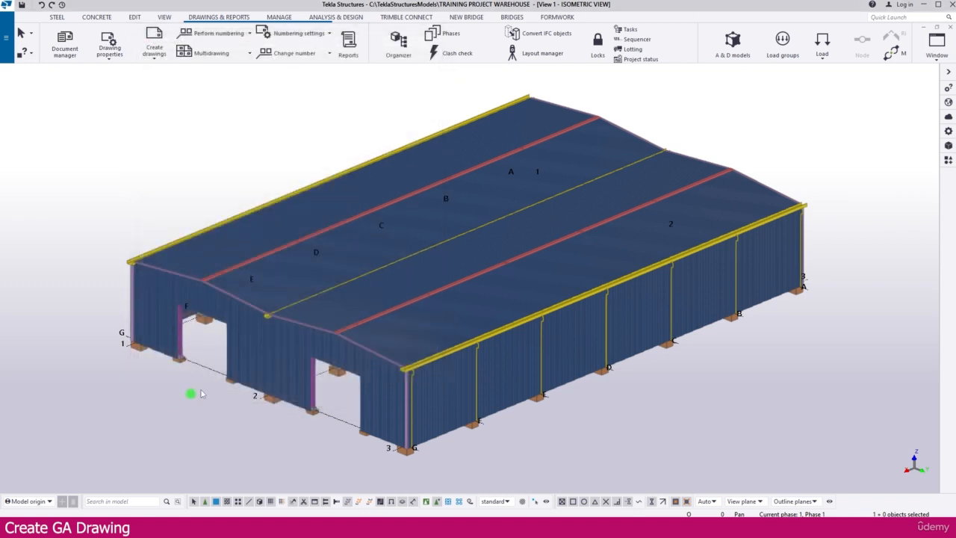
Reopen the general arrangement drawing properties to check the elevation preset and drawing name, and close them
{"action": "left_click", "coordinate": [118, 63]}
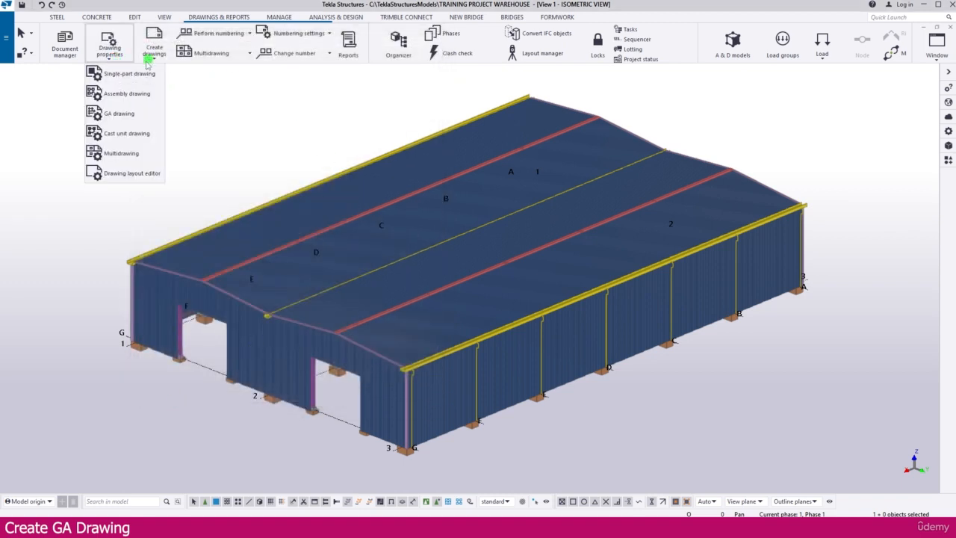
{"action": "left_click", "coordinate": [119, 114]}
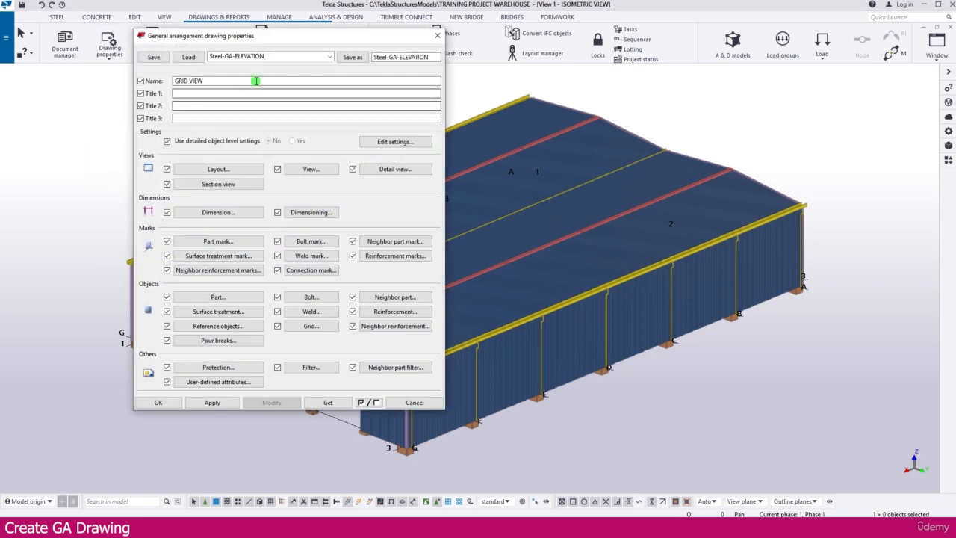
{"action": "left_click", "coordinate": [196, 58]}
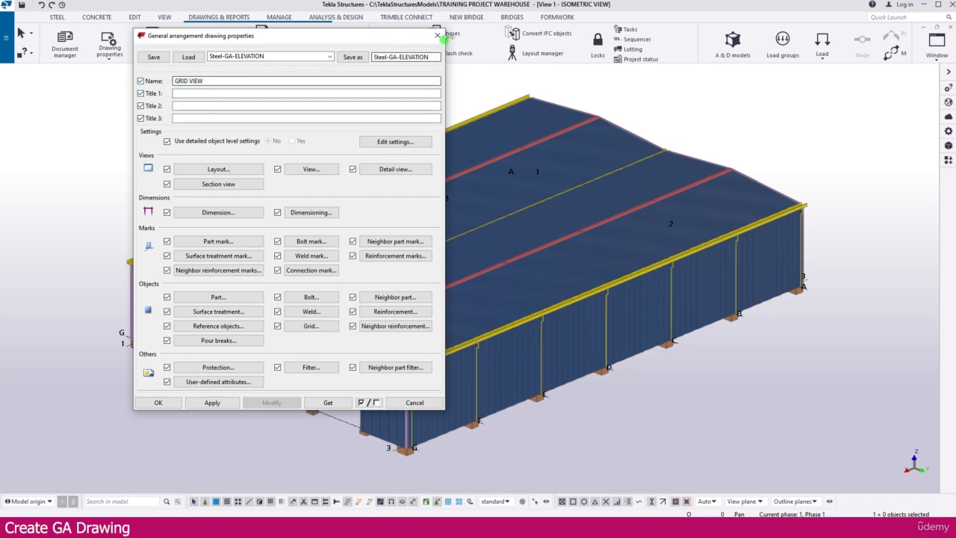
{"action": "left_click", "coordinate": [438, 36]}
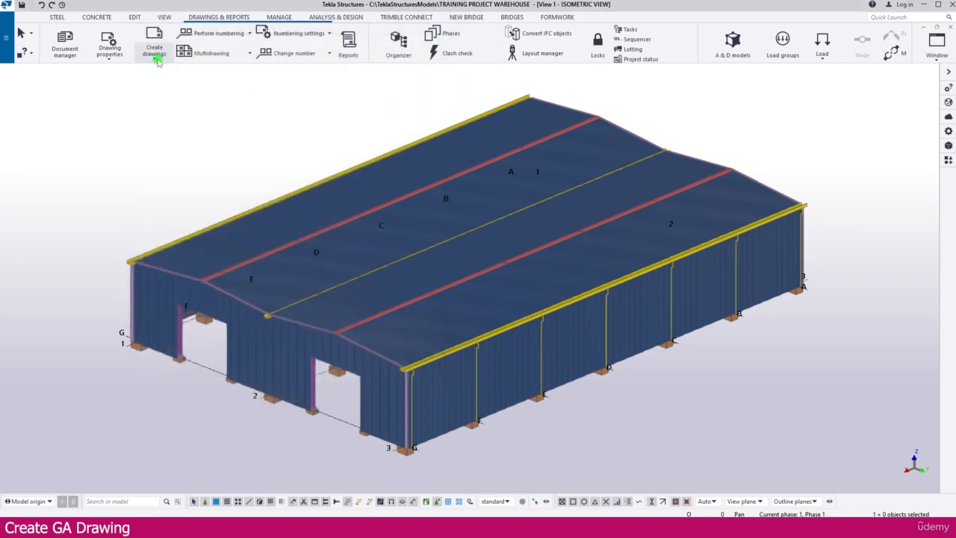
Create a general arrangement drawing from the Grid A view only
{"action": "left_click", "coordinate": [155, 60]}
{"action": "left_click", "coordinate": [170, 153]}
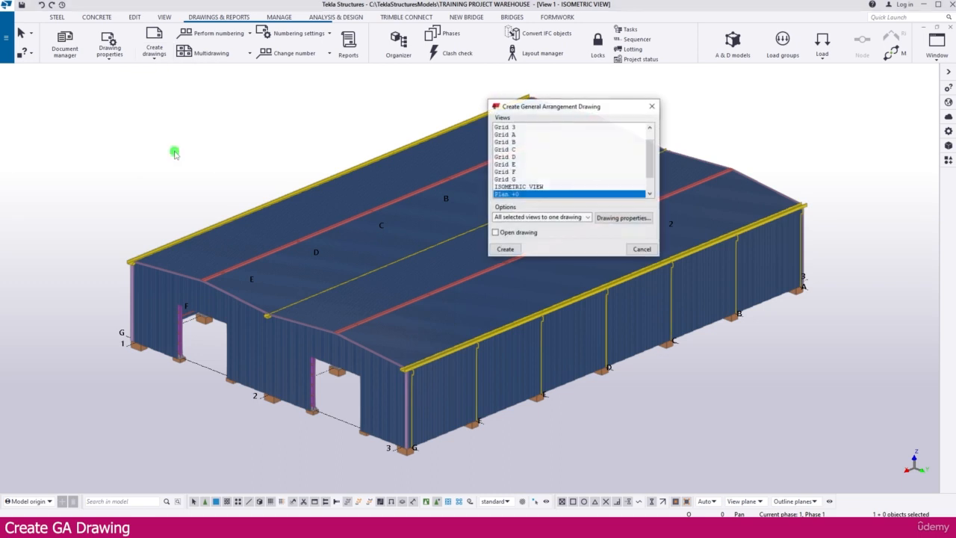
{"action": "scroll", "coordinate": [561, 179], "scroll_direction": "down", "scroll_amount": 1}
{"action": "scroll", "coordinate": [561, 180], "scroll_direction": "up", "scroll_amount": 3}
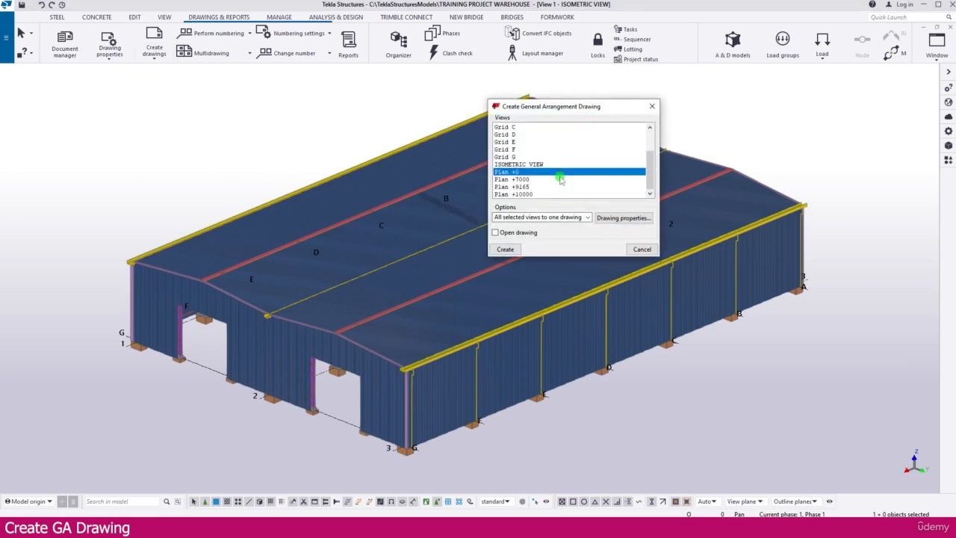
{"action": "left_click", "coordinate": [515, 149]}
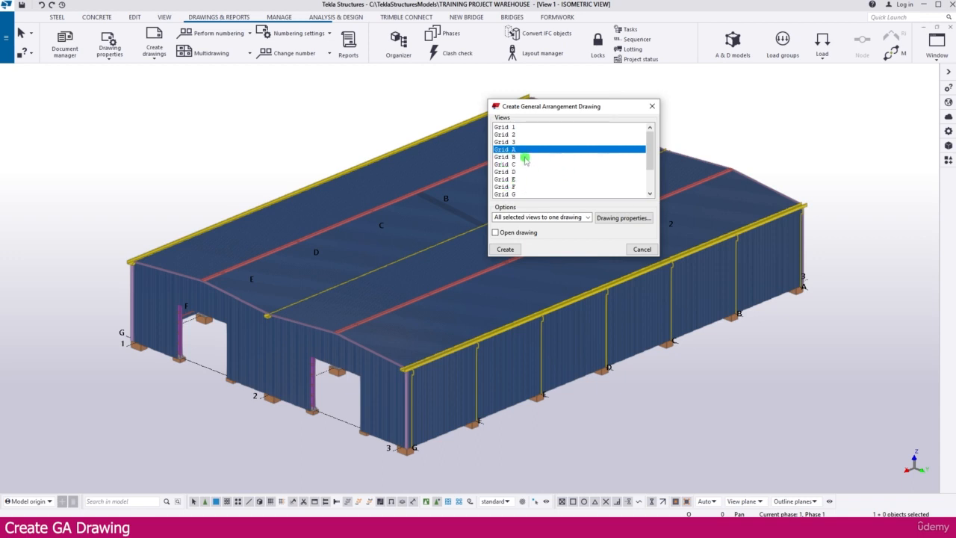
{"action": "left_click", "coordinate": [514, 157], "text": "ctrl"}
{"action": "left_click", "coordinate": [513, 165], "text": "ctrl"}
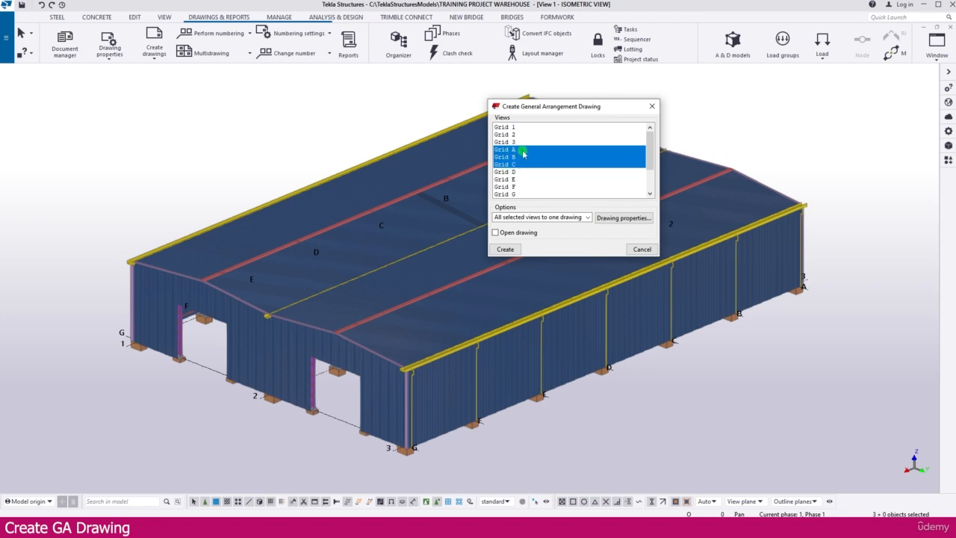
{"action": "left_click", "coordinate": [517, 150]}
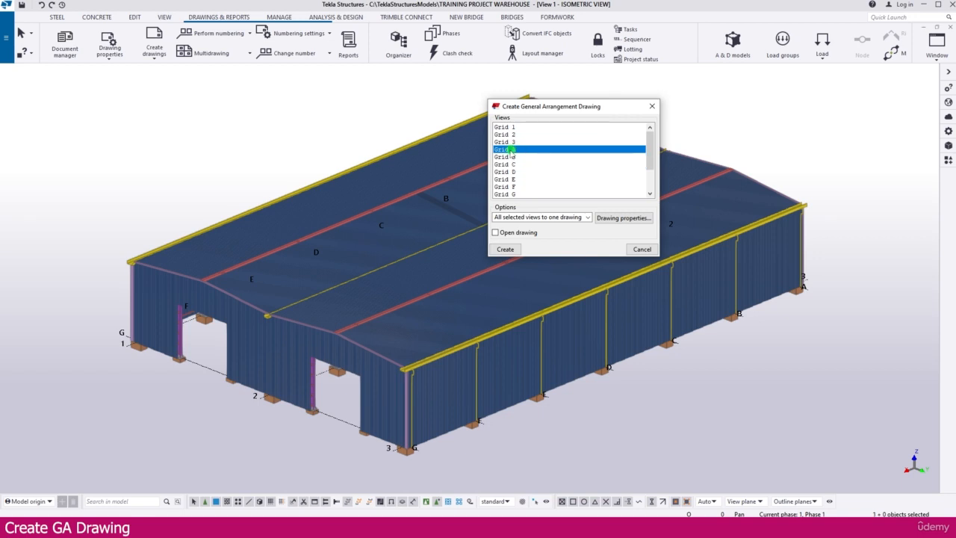
{"action": "left_click", "coordinate": [508, 249]}
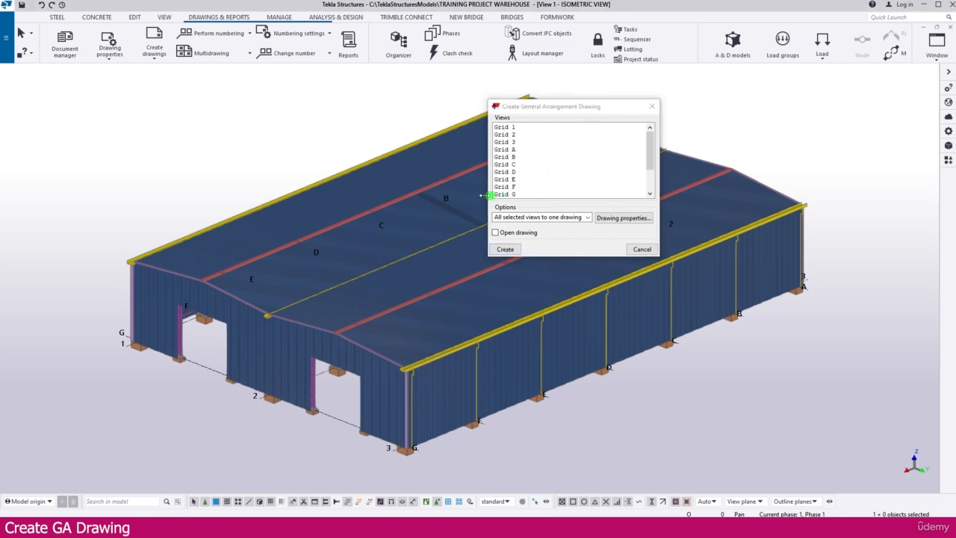
Sort the GA drawings by mark in the document manager, open the 3D VIEW drawing, and dismiss the drawing creation dialog
{"action": "left_click", "coordinate": [64, 43]}
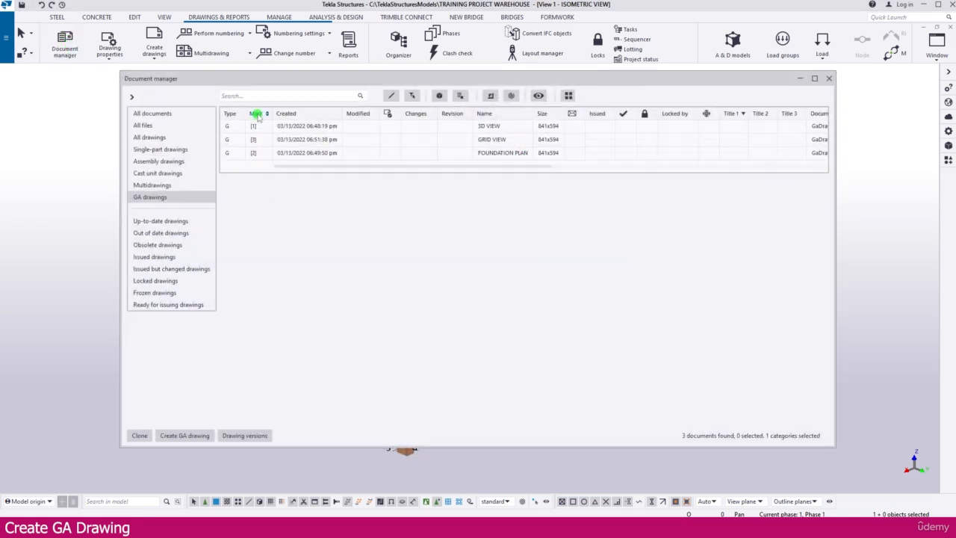
{"action": "left_click", "coordinate": [256, 113]}
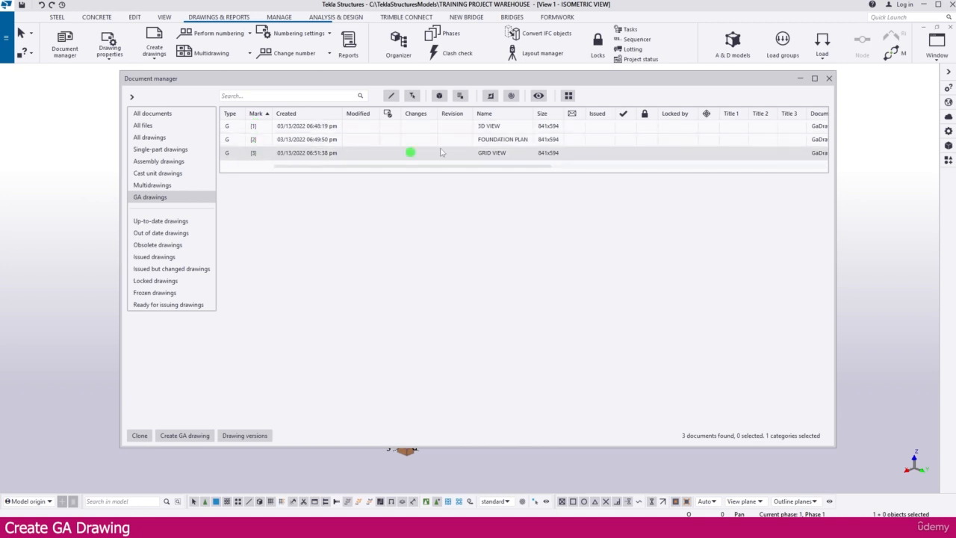
{"action": "left_click", "coordinate": [487, 128]}
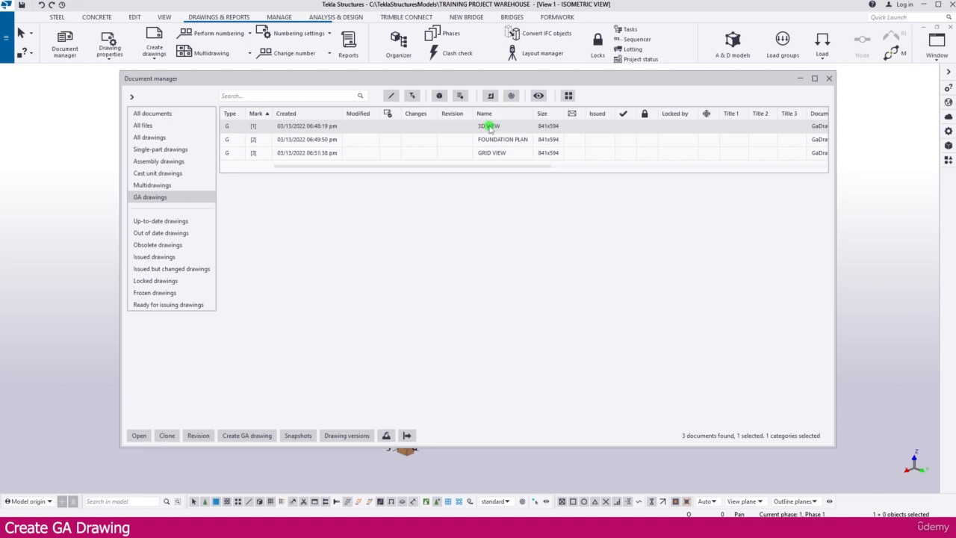
{"action": "double_click", "coordinate": [487, 127]}
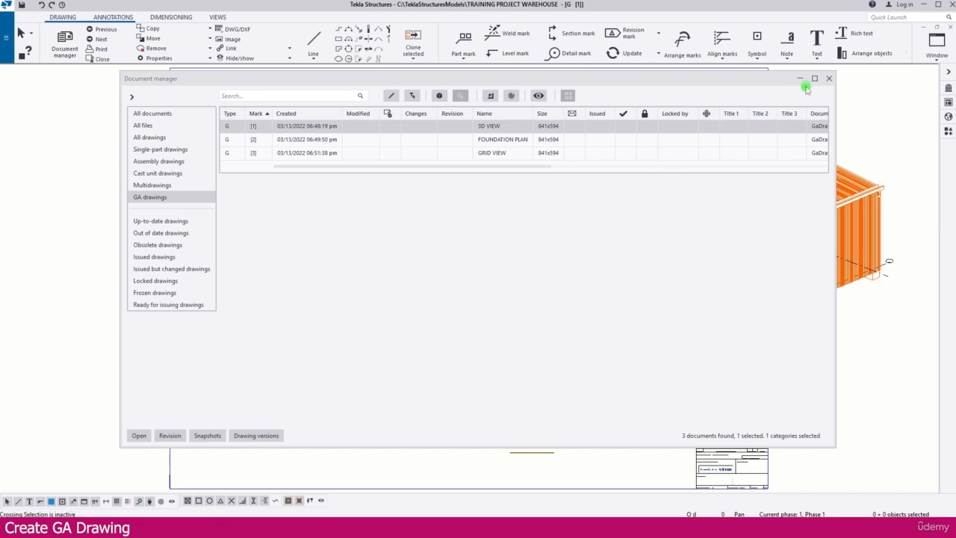
{"action": "left_click", "coordinate": [799, 78]}
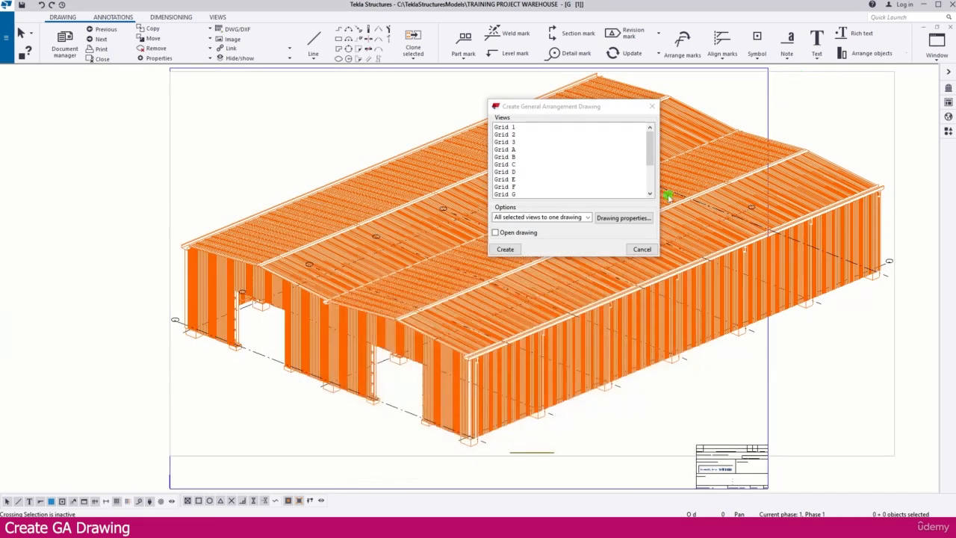
{"action": "left_click", "coordinate": [641, 247]}
{"action": "scroll", "coordinate": [465, 277], "scroll_direction": "down", "scroll_amount": 3}
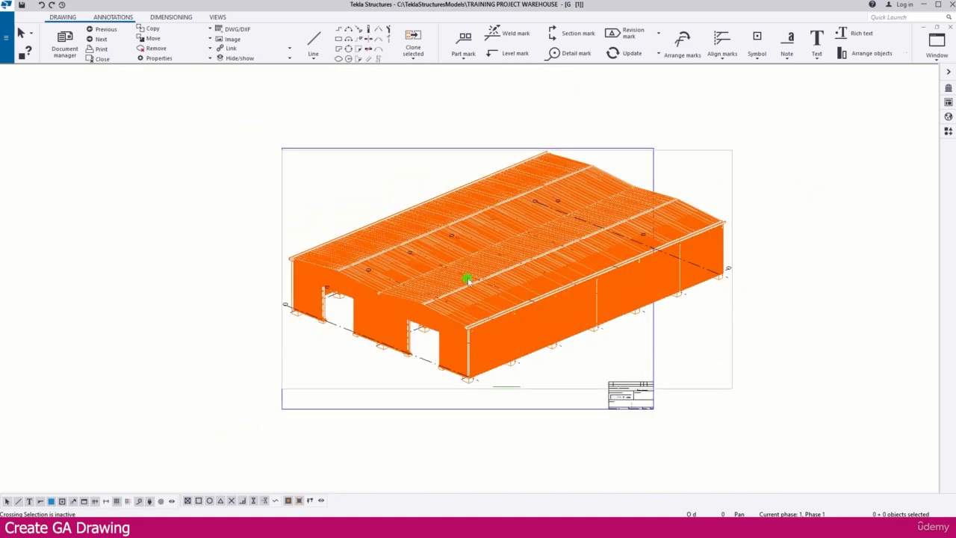
Set the scale of the isometric view in the drawing to 1/110
{"action": "left_click", "coordinate": [736, 216]}
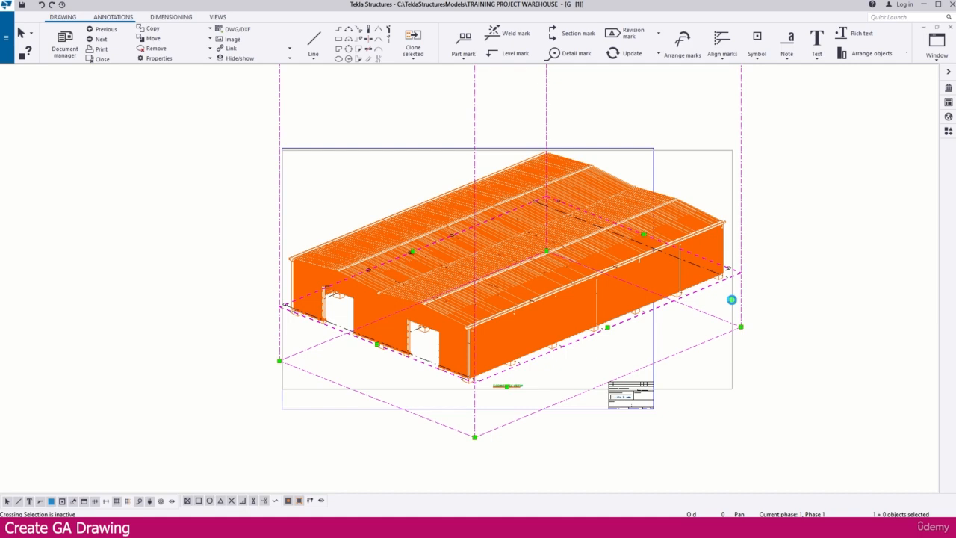
{"action": "double_click", "coordinate": [731, 300]}
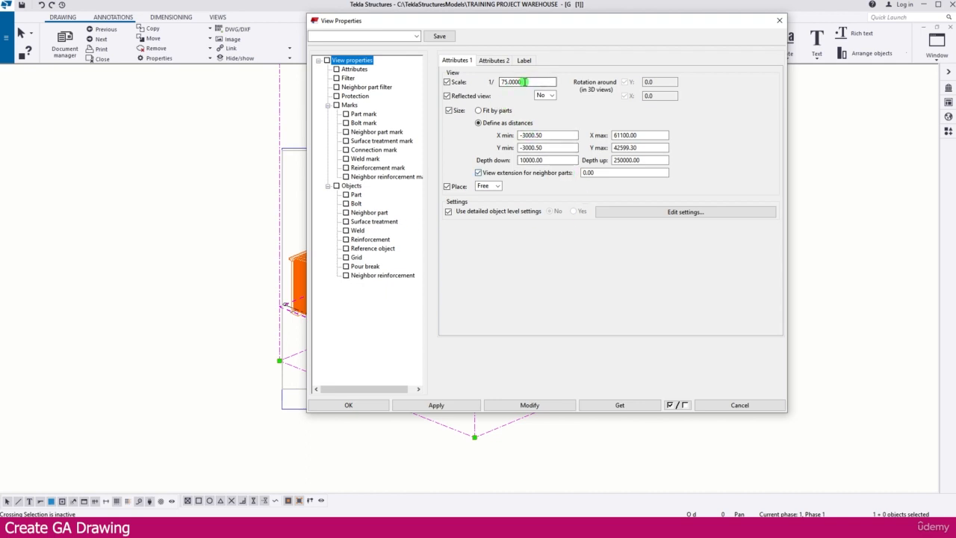
{"action": "left_click_drag", "start_coordinate": [528, 81], "coordinate": [483, 78]}
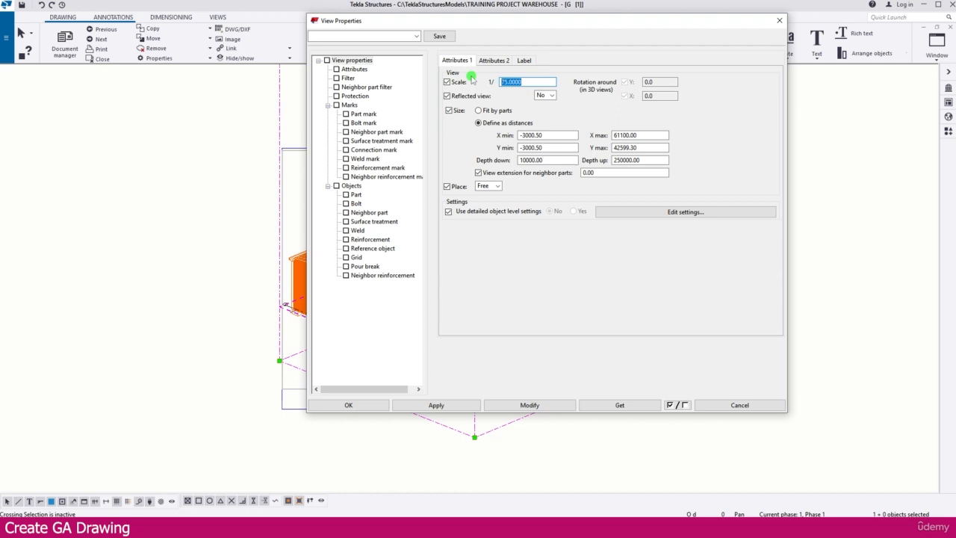
{"action": "type", "text": "10"}
{"action": "left_click", "coordinate": [526, 404]}
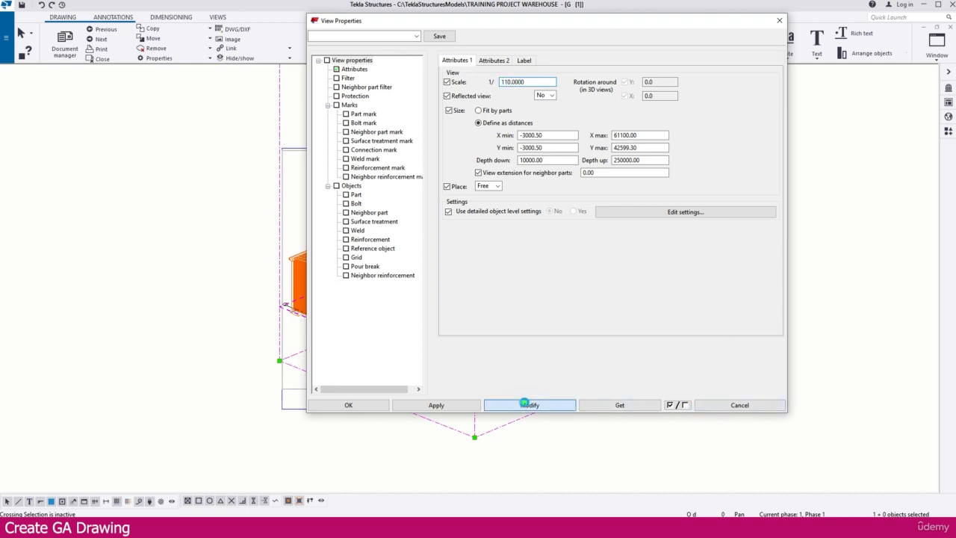
{"action": "left_click", "coordinate": [350, 404]}
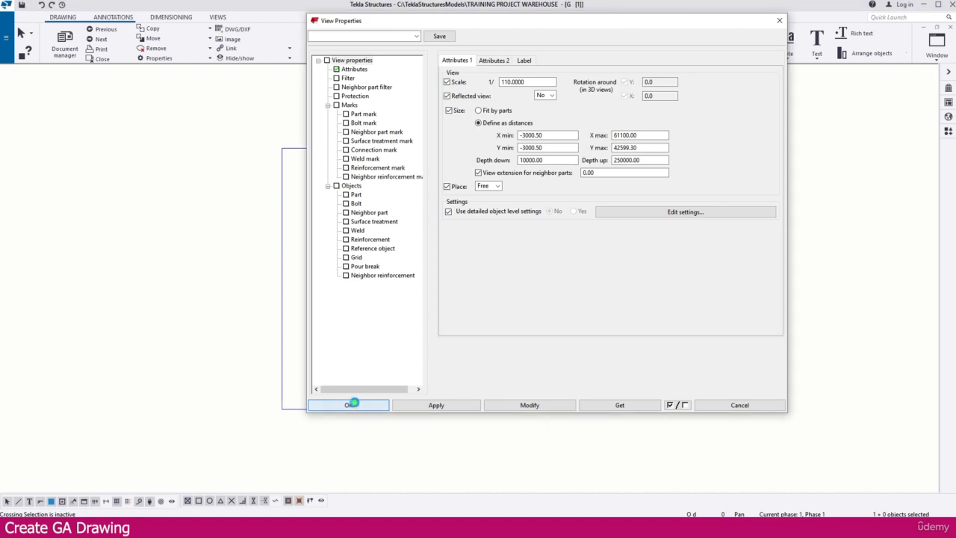
Move the rescaled isometric view down inside the drawing sheet frame, clear of the title block
{"action": "scroll", "coordinate": [394, 348], "scroll_direction": "down", "scroll_amount": 2}
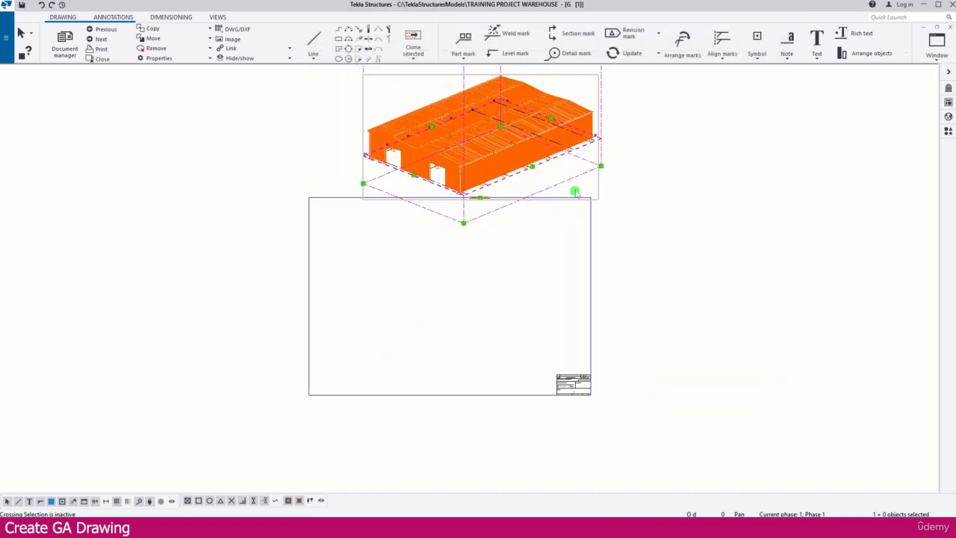
{"action": "scroll", "coordinate": [575, 192], "scroll_direction": "up", "scroll_amount": 2}
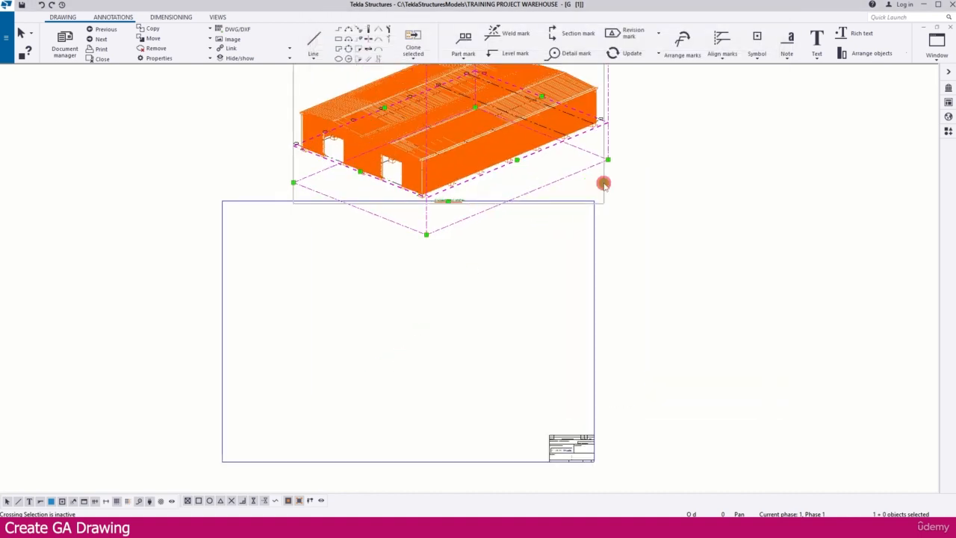
{"action": "mouse_move", "coordinate": [603, 184]}
{"action": "left_mouse_down"}
{"action": "mouse_move", "coordinate": [555, 258]}
{"action": "mouse_move", "coordinate": [530, 324]}
{"action": "mouse_move", "coordinate": [526, 355]}
{"action": "mouse_move", "coordinate": [540, 372]}
{"action": "left_mouse_up"}
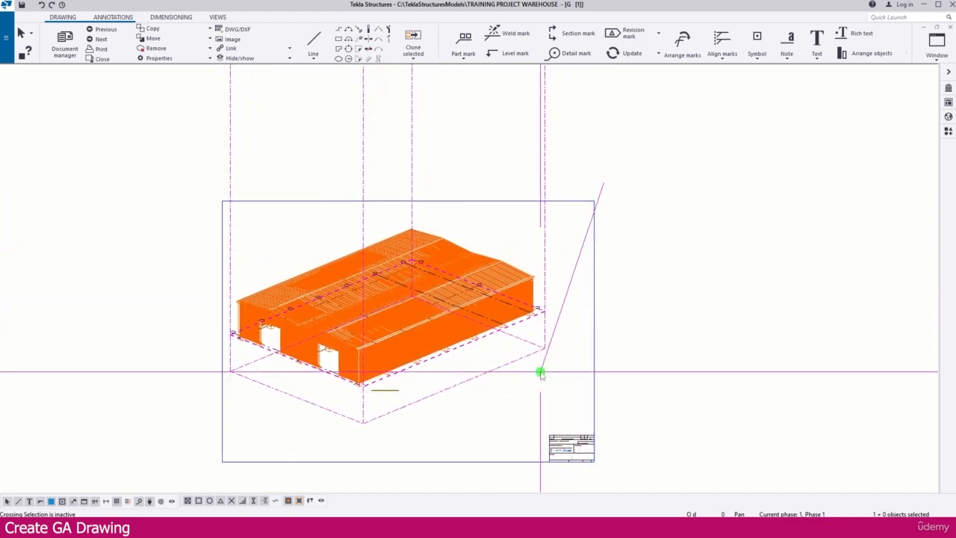
{"action": "left_click", "coordinate": [493, 362]}
Replace the view name element in the isometric view's A1 label with the text 3D VIEW and apply it
{"action": "scroll", "coordinate": [366, 381], "scroll_direction": "up", "scroll_amount": 3}
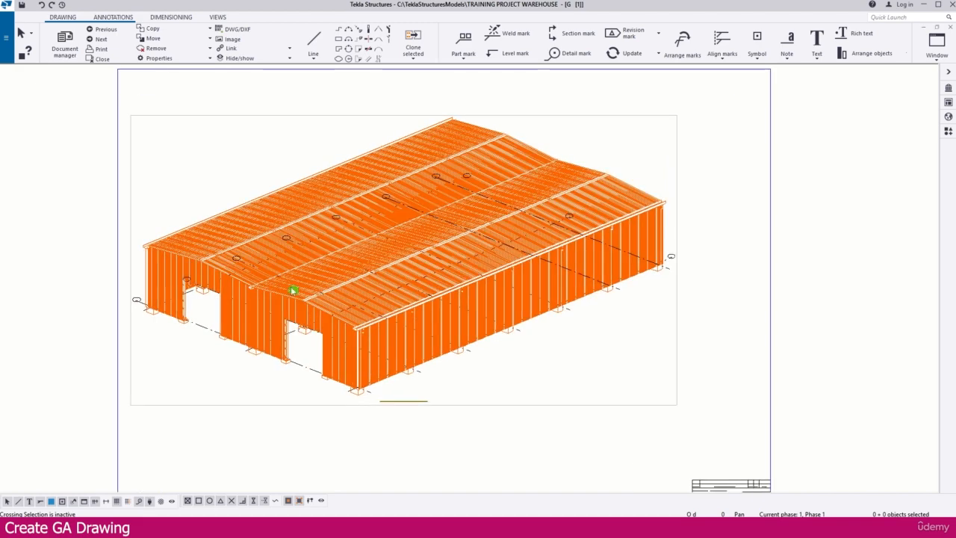
{"action": "scroll", "coordinate": [411, 407], "scroll_direction": "up", "scroll_amount": 3}
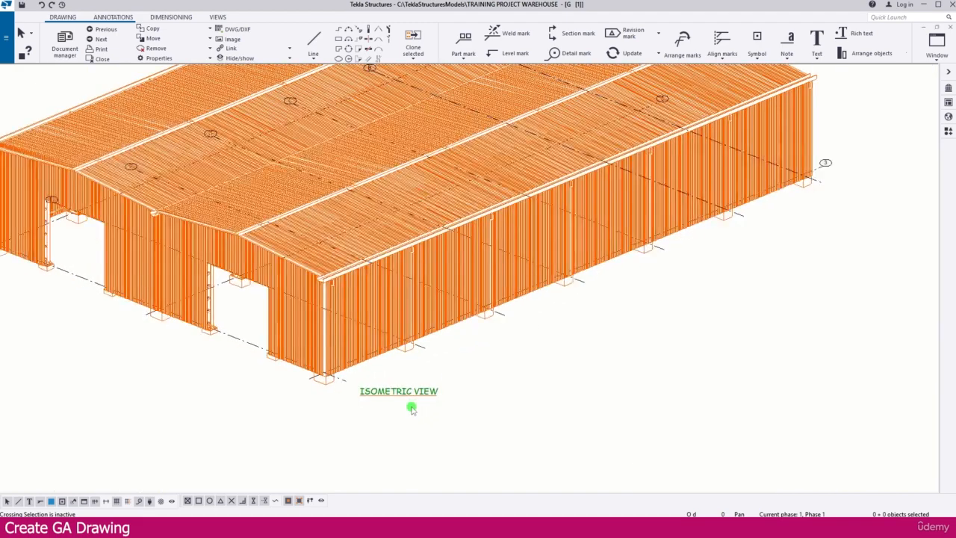
{"action": "scroll", "coordinate": [411, 407], "scroll_direction": "up", "scroll_amount": 1}
{"action": "left_click", "coordinate": [415, 402]}
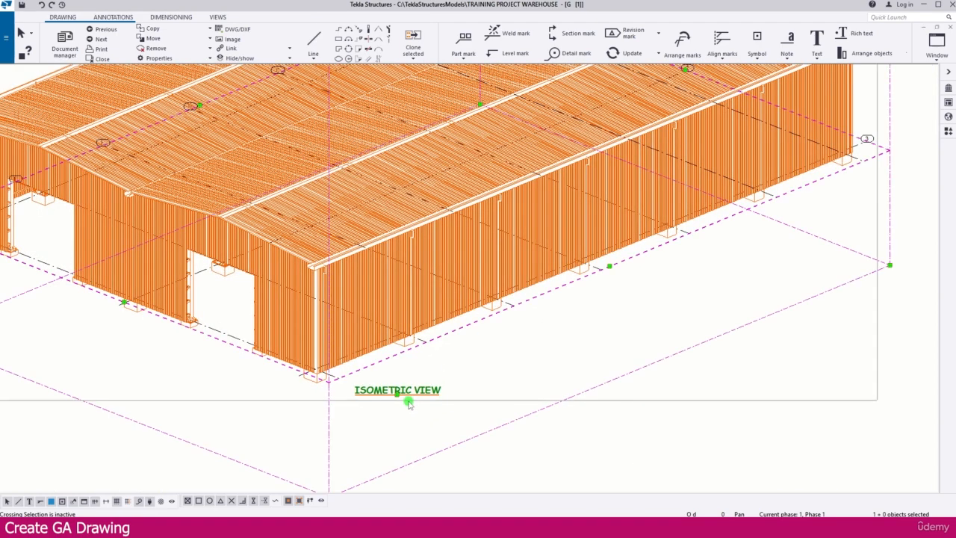
{"action": "double_click", "coordinate": [407, 401]}
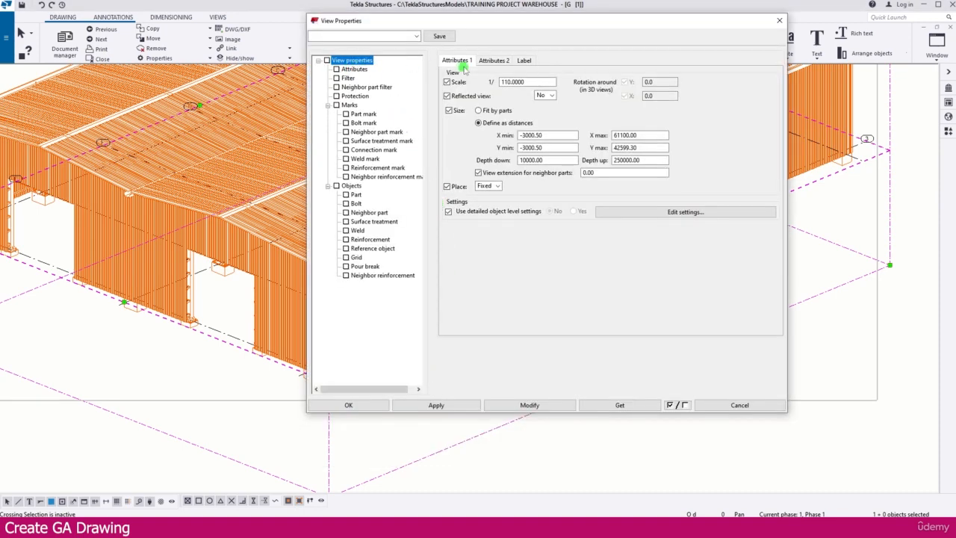
{"action": "left_click", "coordinate": [523, 60]}
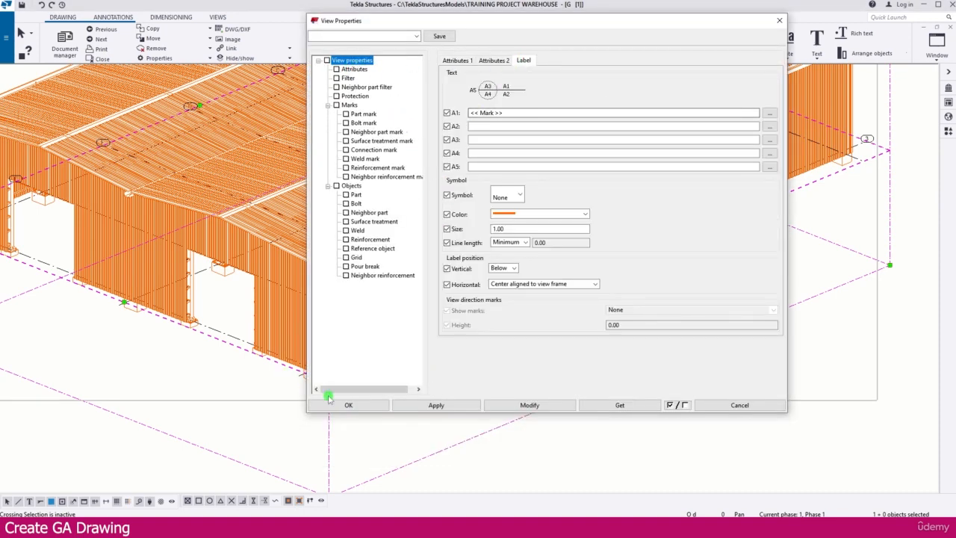
{"action": "left_click_drag", "start_coordinate": [502, 22], "coordinate": [681, 39]}
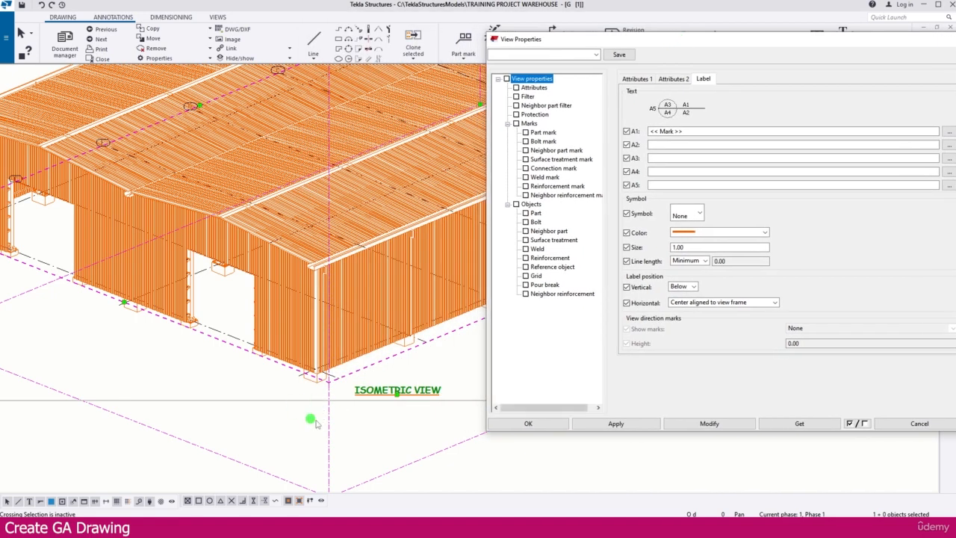
{"action": "left_click", "coordinate": [949, 131]}
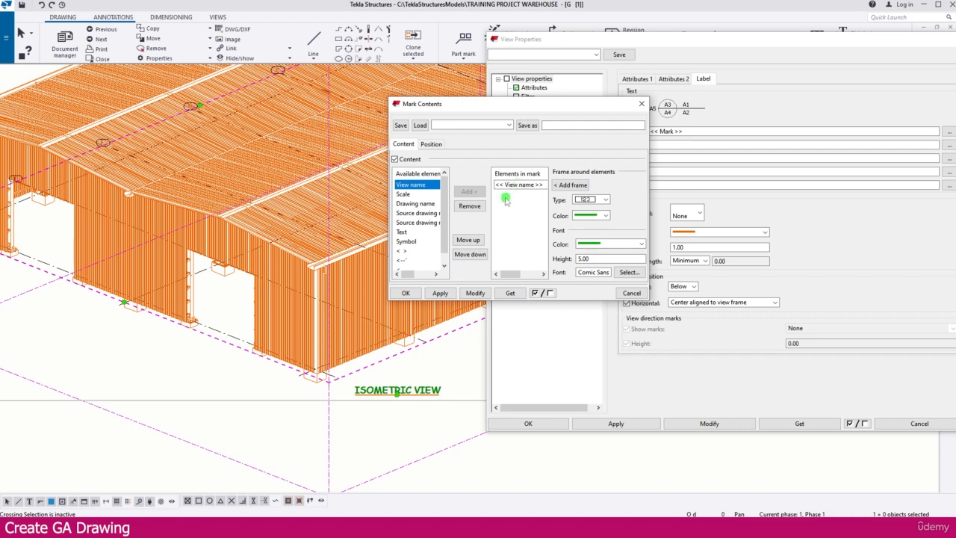
{"action": "left_click", "coordinate": [476, 292]}
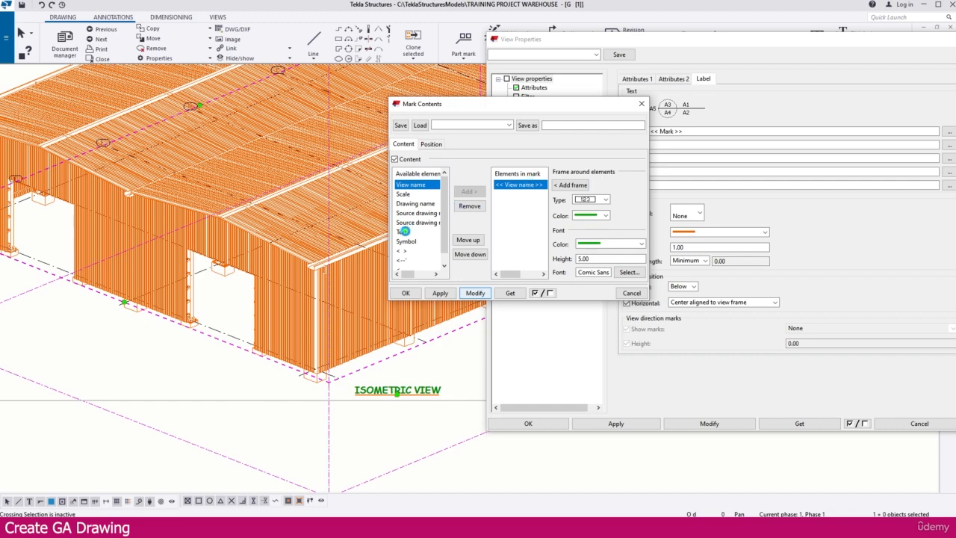
{"action": "double_click", "coordinate": [407, 232]}
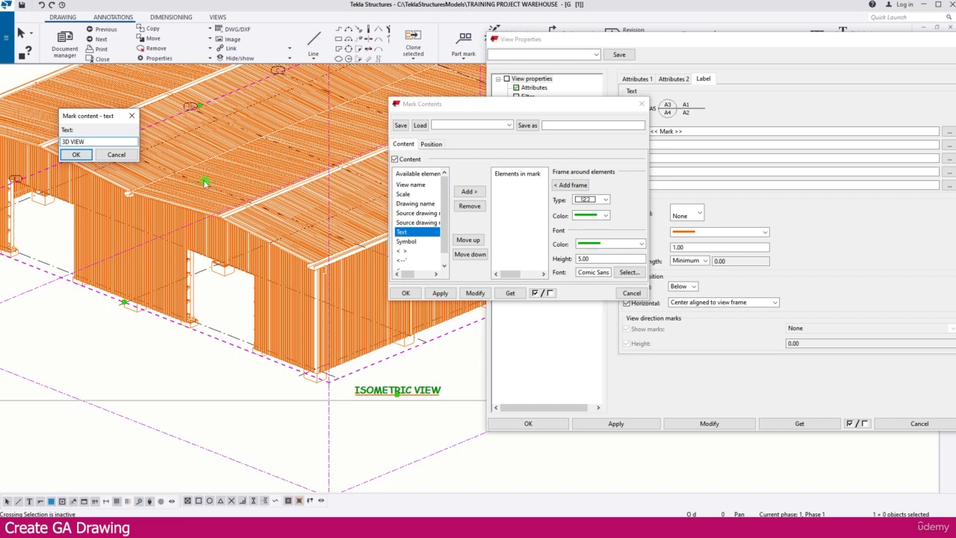
{"action": "left_click", "coordinate": [76, 154]}
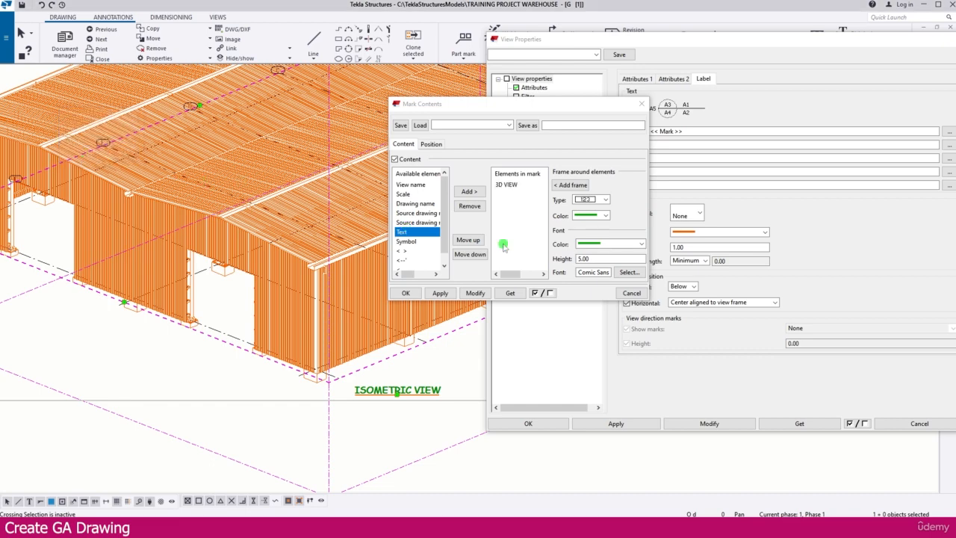
{"action": "left_click", "coordinate": [477, 295]}
Change the font colour of the 3D VIEW label text to bright green and apply it to the isometric view
{"action": "left_click", "coordinate": [600, 245]}
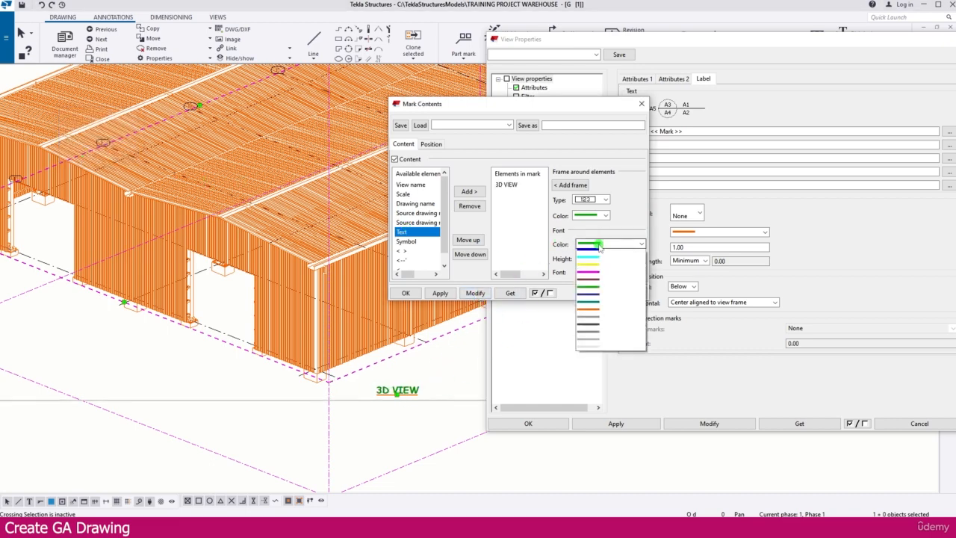
{"action": "left_click", "coordinate": [504, 187]}
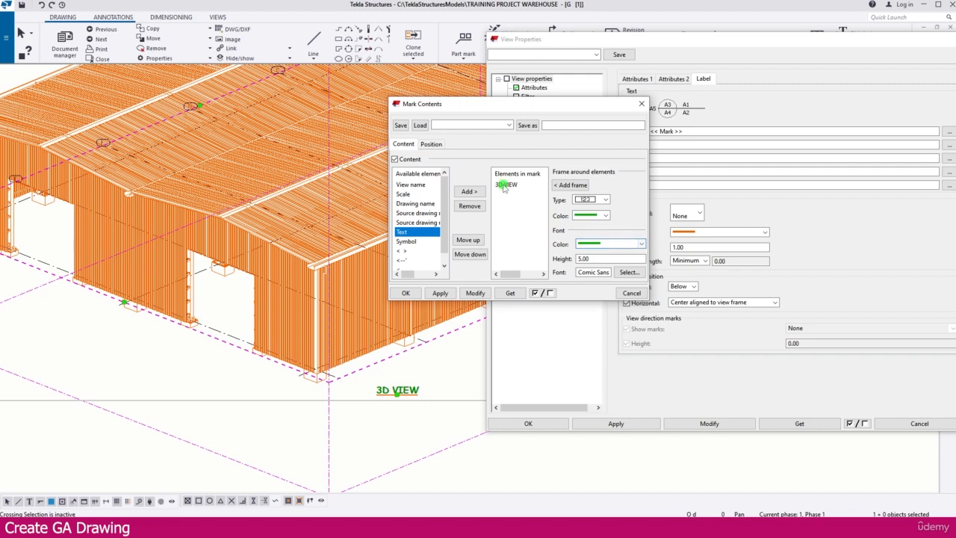
{"action": "left_click", "coordinate": [594, 244]}
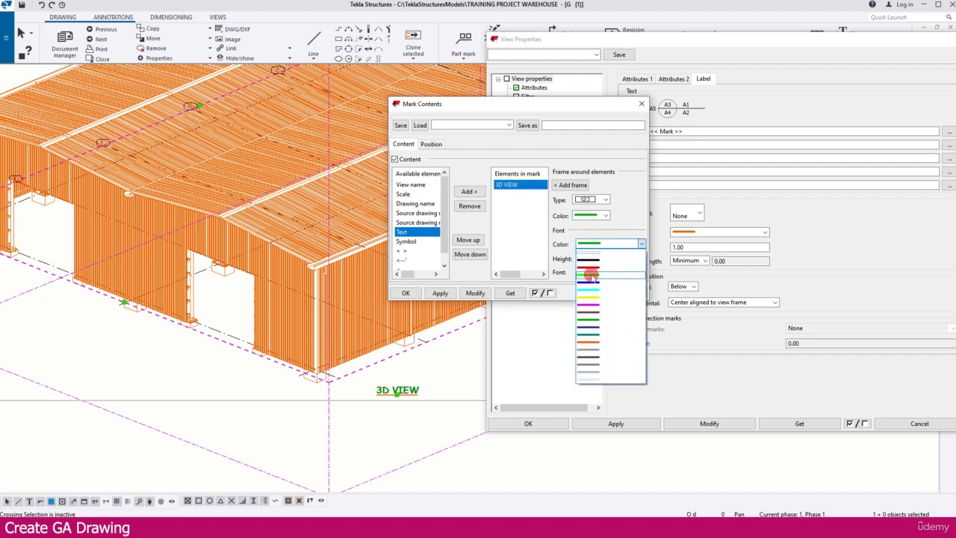
{"action": "left_click", "coordinate": [591, 275]}
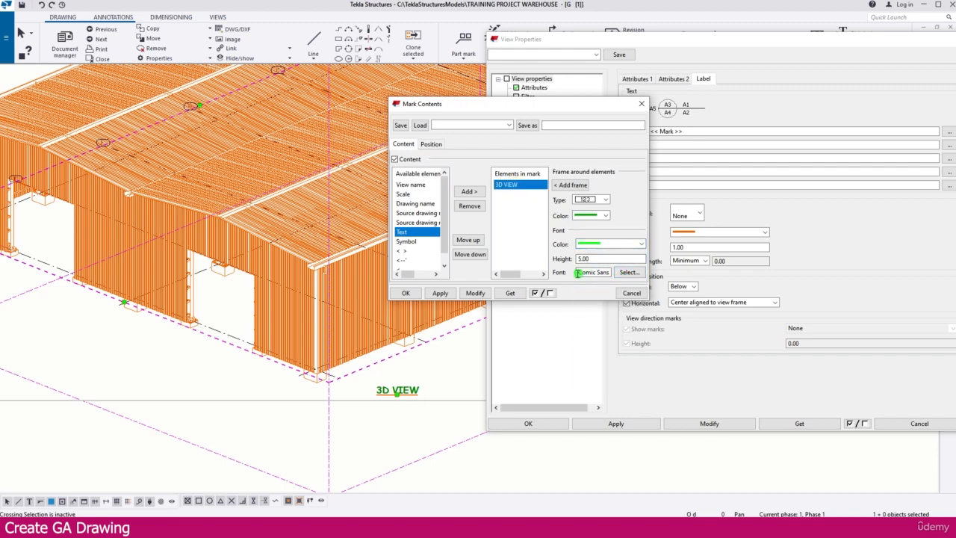
{"action": "left_click", "coordinate": [629, 272]}
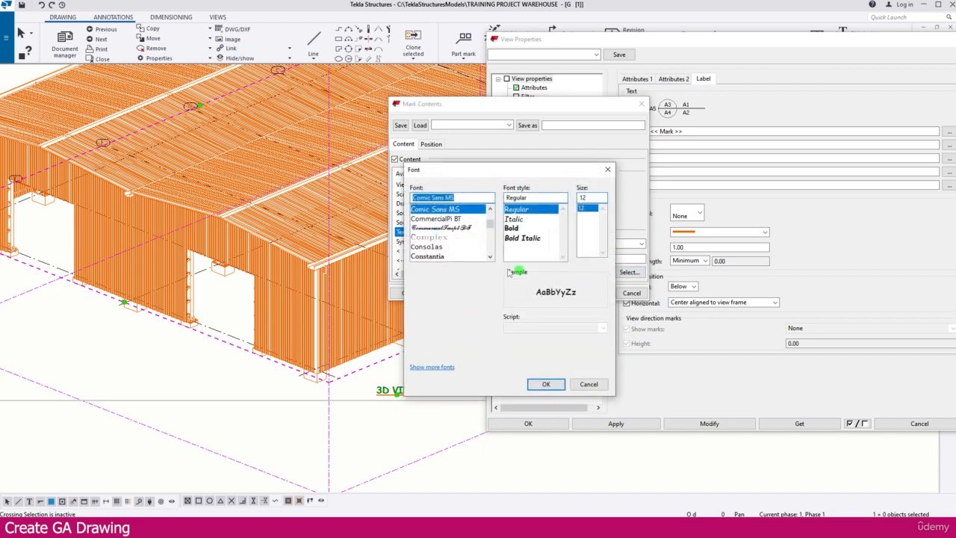
{"action": "left_click", "coordinate": [608, 170]}
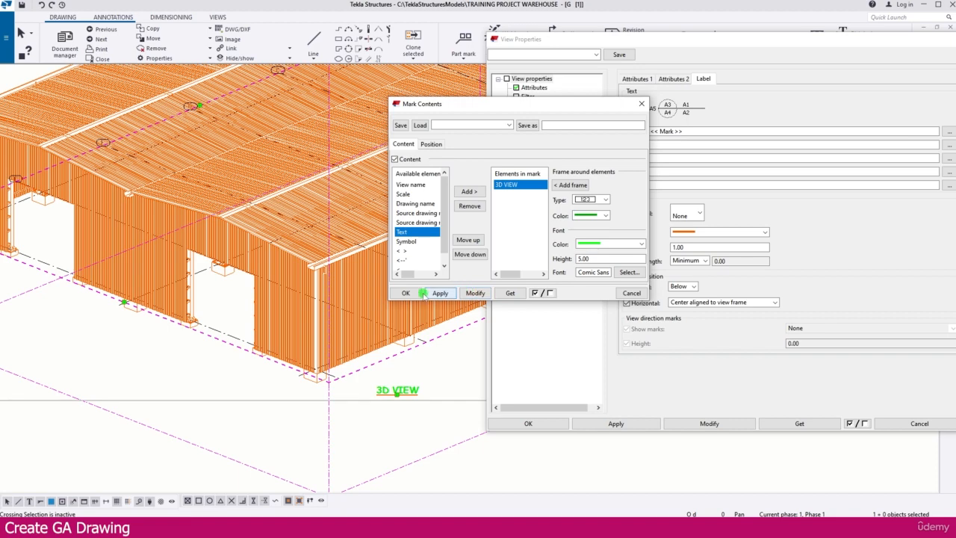
{"action": "left_click", "coordinate": [406, 293]}
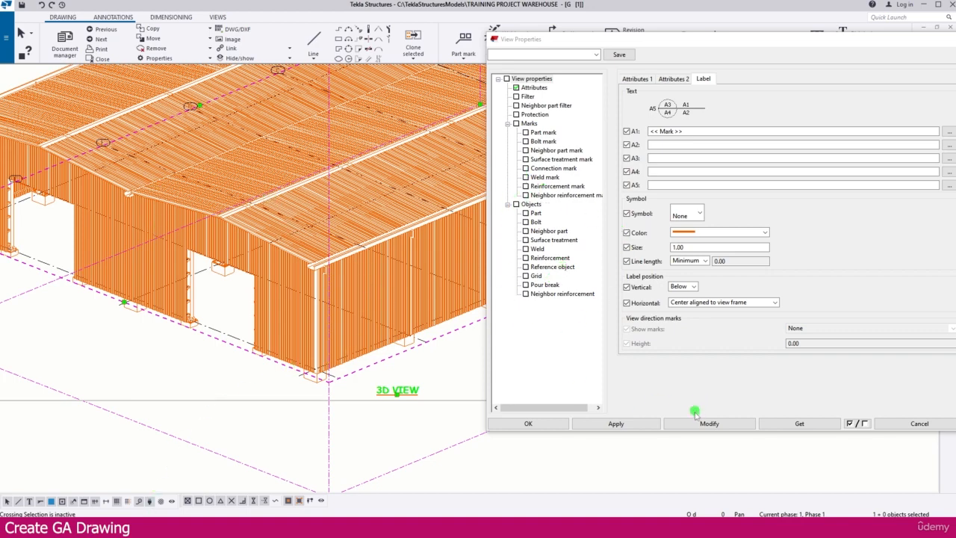
{"action": "left_click", "coordinate": [553, 424]}
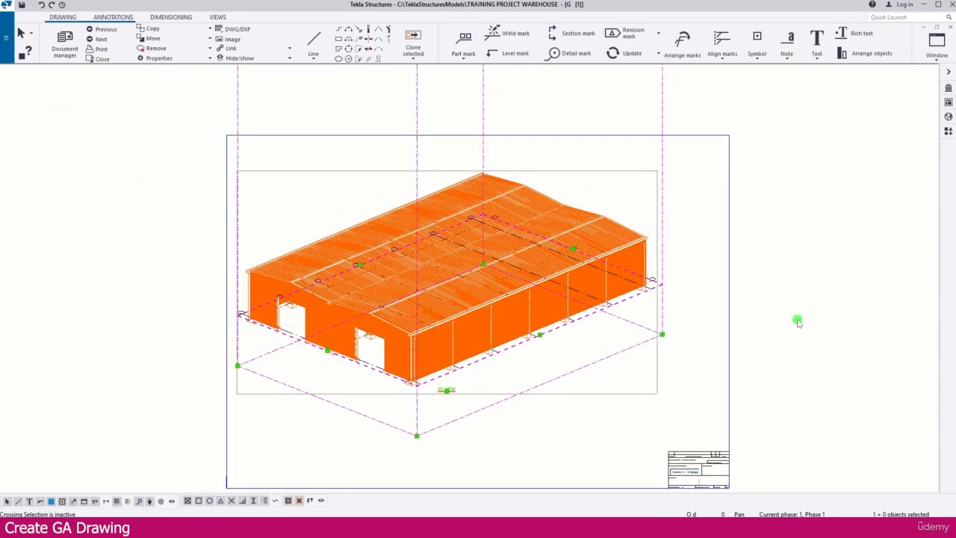
Save the finished 3D view drawing and open the next drawing, the foundation plan
{"action": "left_click", "coordinate": [797, 321]}
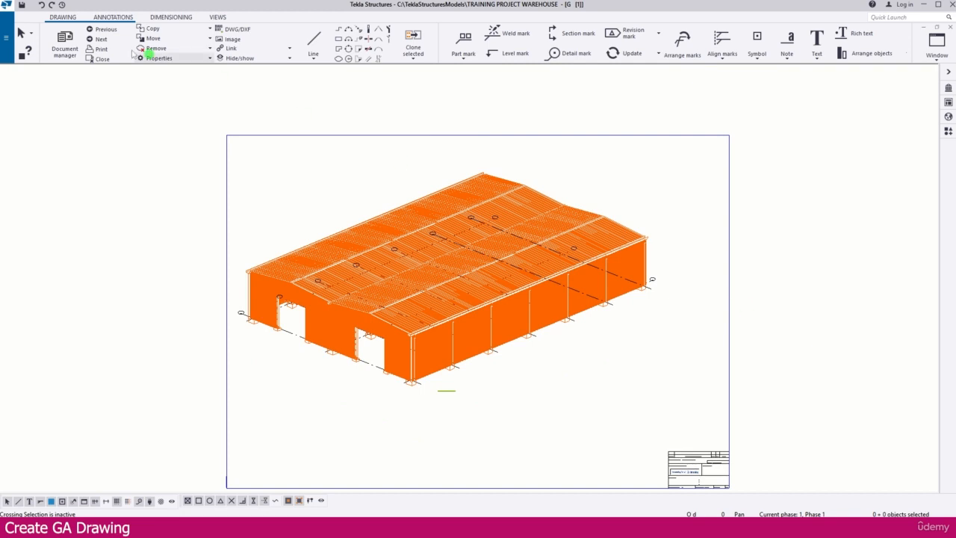
{"action": "left_click", "coordinate": [21, 5]}
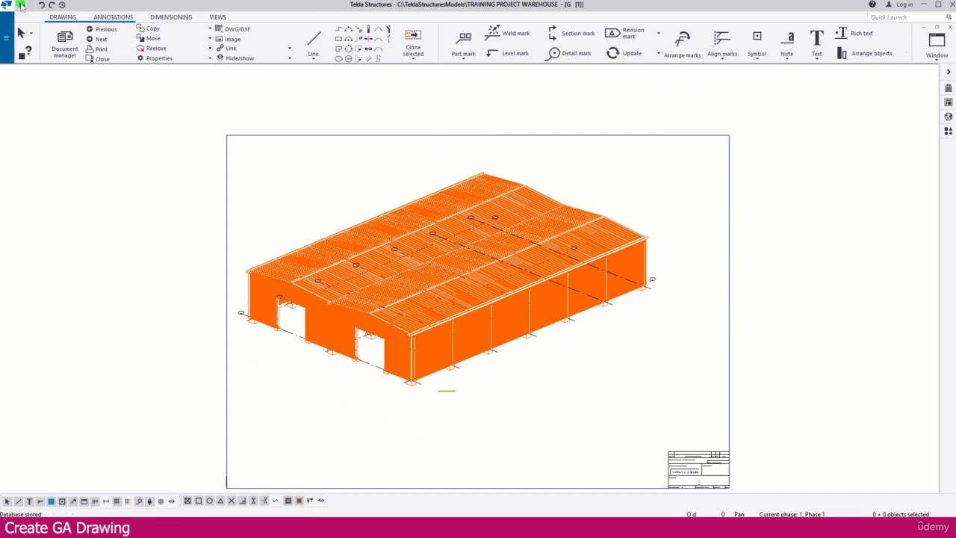
{"action": "left_click", "coordinate": [98, 40]}
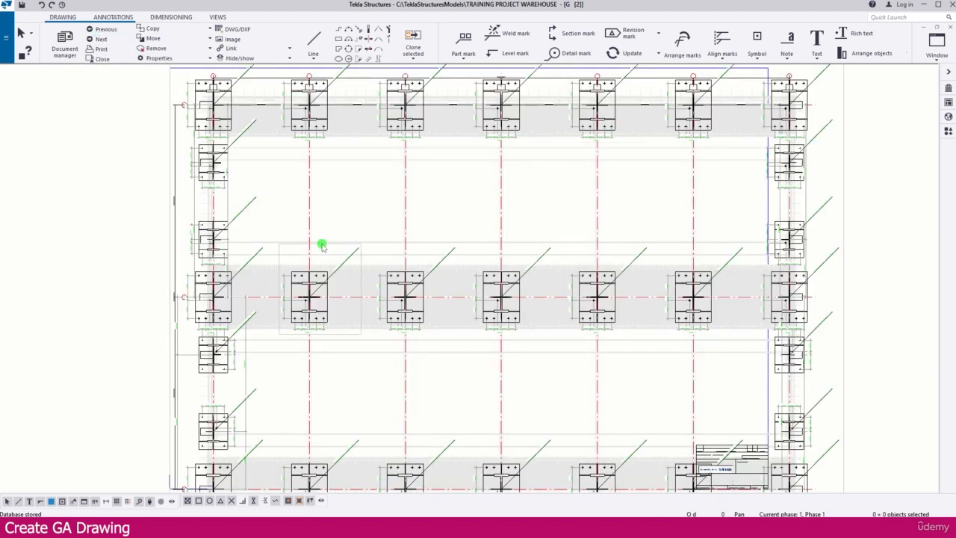
Select the foundation plan view and move it up on the sheet, mostly clear of the title block
{"action": "scroll", "coordinate": [321, 245], "scroll_direction": "down", "scroll_amount": 5}
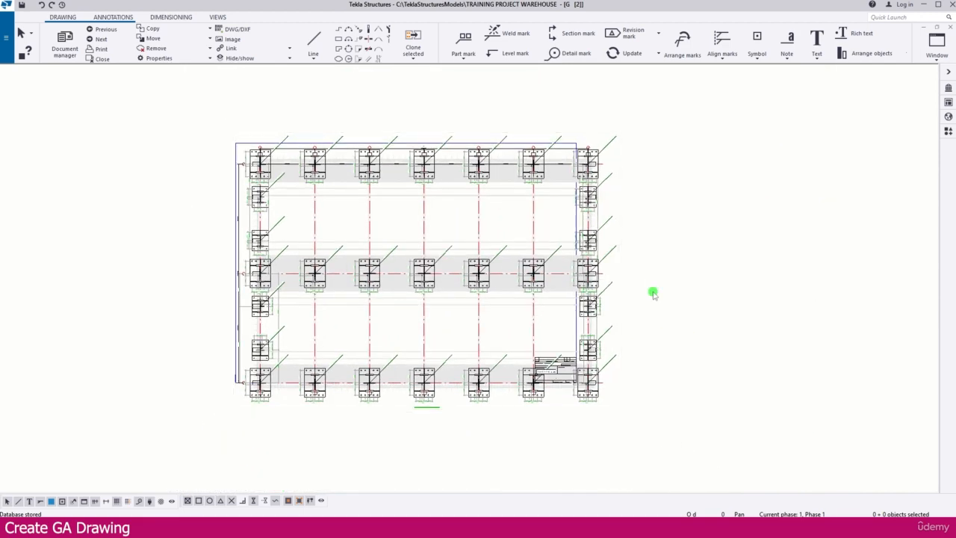
{"action": "left_click", "coordinate": [612, 238]}
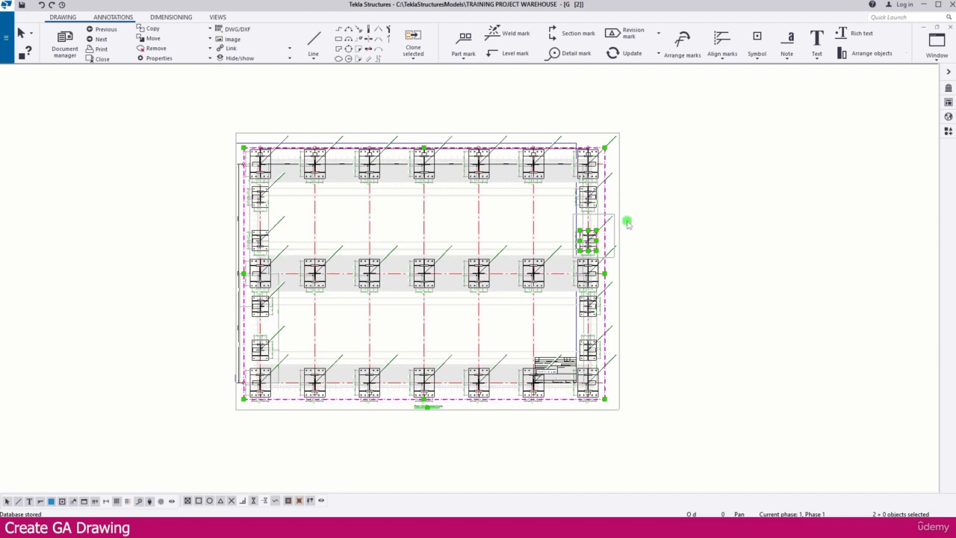
{"action": "mouse_move", "coordinate": [628, 222]}
{"action": "left_mouse_down"}
{"action": "mouse_move", "coordinate": [785, 225]}
{"action": "mouse_move", "coordinate": [794, 212]}
{"action": "mouse_move", "coordinate": [632, 183]}
{"action": "left_mouse_up"}
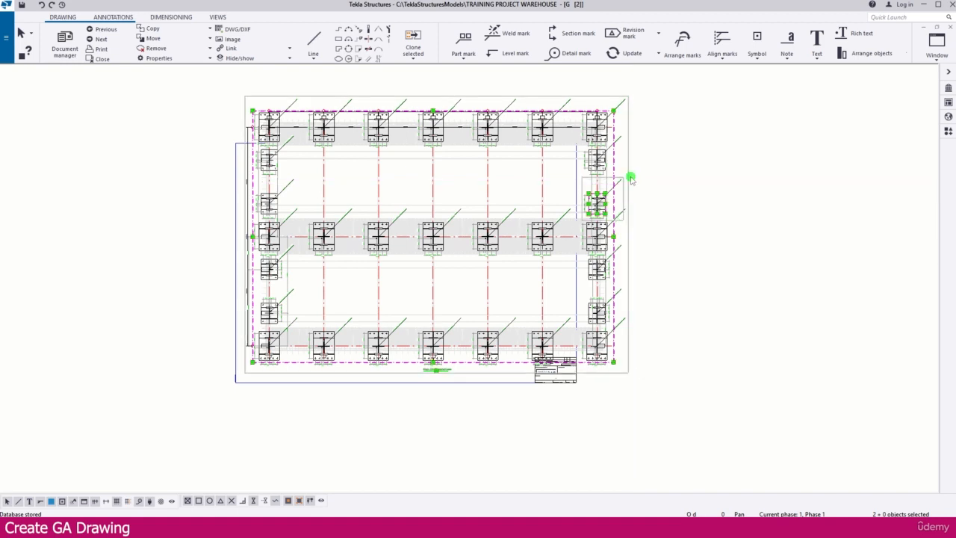
{"action": "left_click", "coordinate": [628, 166]}
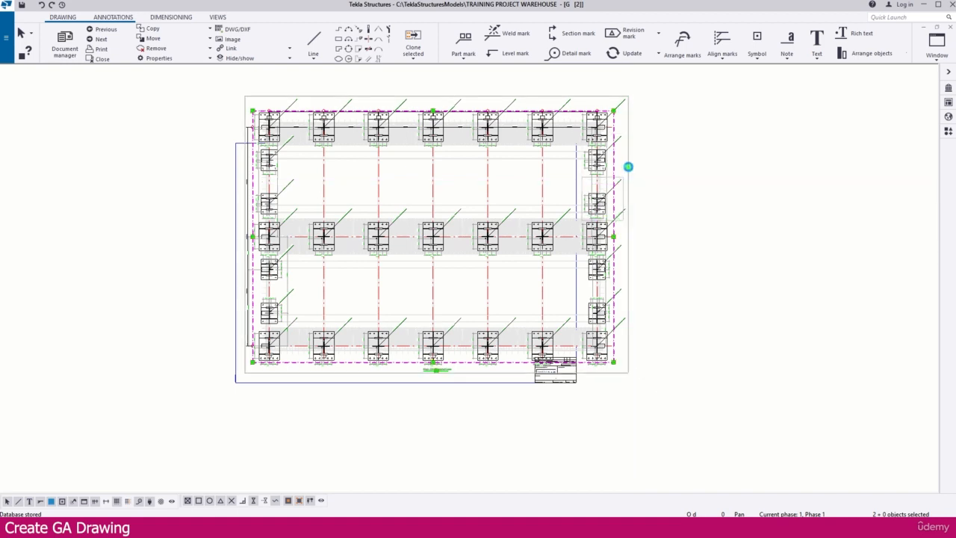
Set the scale of the foundation plan view to 1/100 and apply it
{"action": "double_click", "coordinate": [629, 166]}
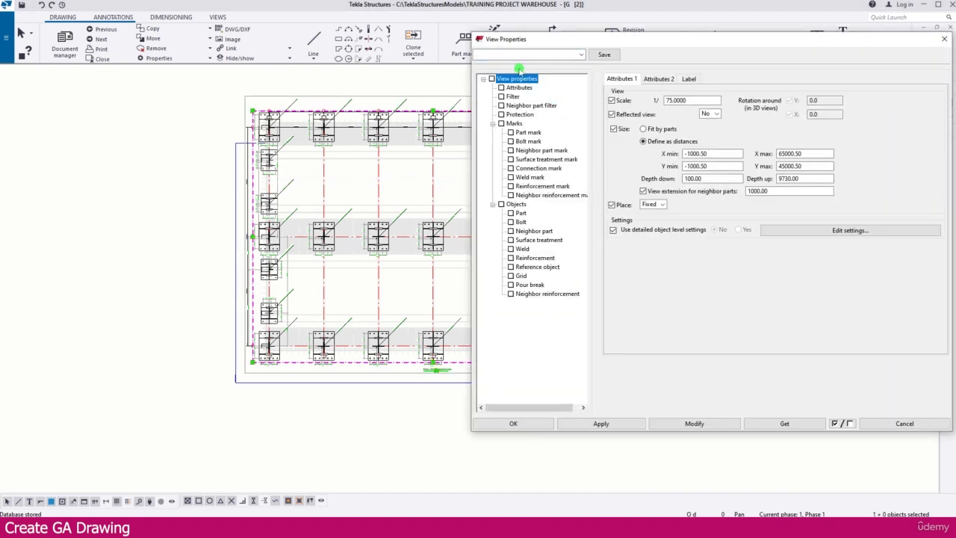
{"action": "left_click_drag", "start_coordinate": [717, 101], "coordinate": [663, 99]}
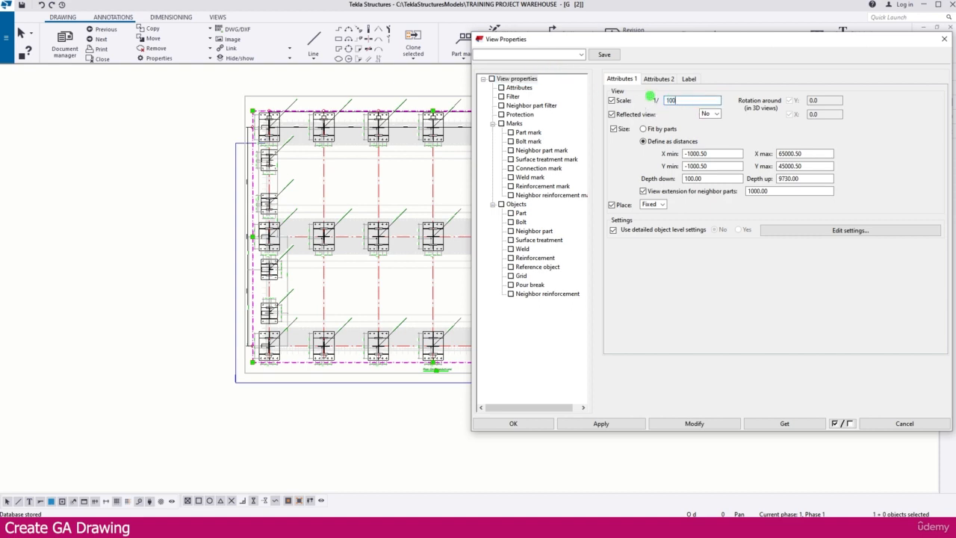
{"action": "left_click", "coordinate": [699, 425]}
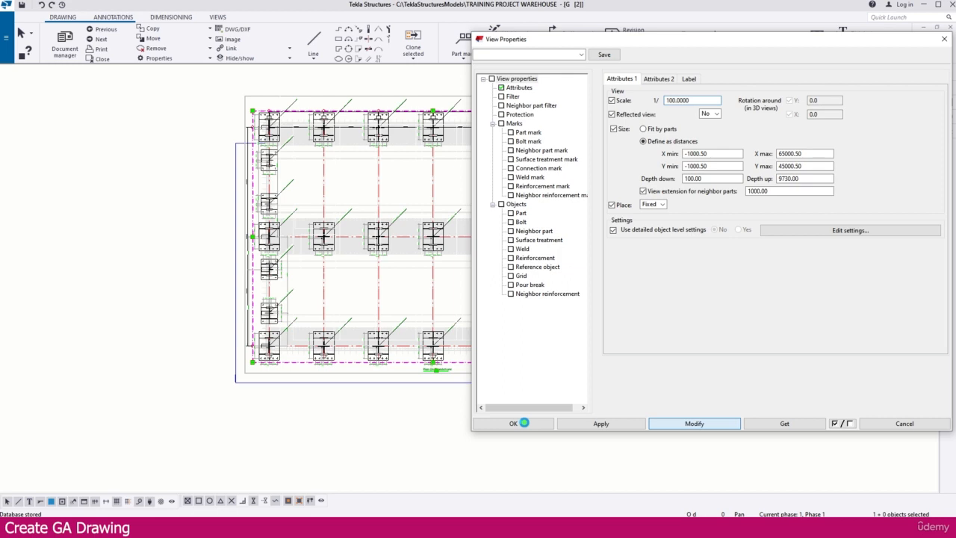
{"action": "left_click", "coordinate": [524, 423]}
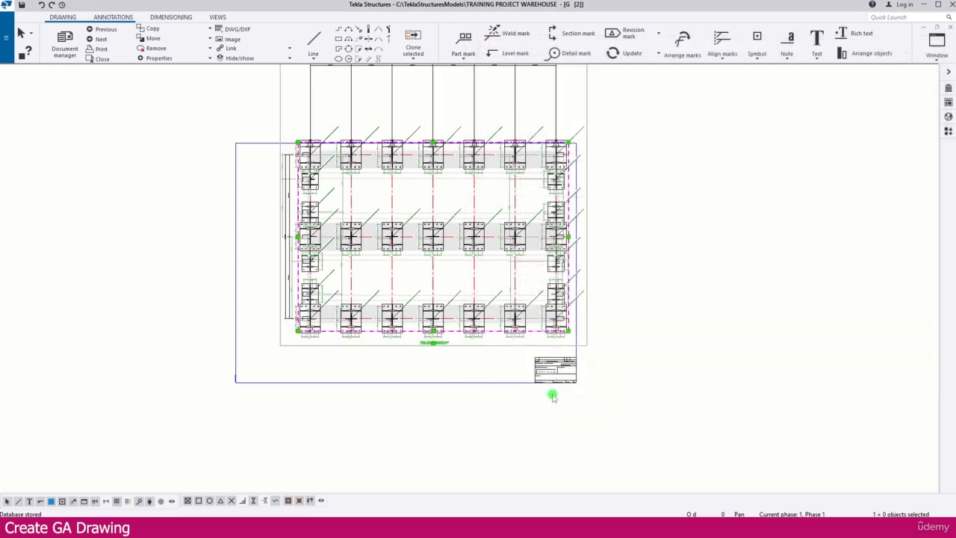
Shift the rescaled foundation plan view left and slightly down so the base plates sit within the sheet frame
{"action": "scroll", "coordinate": [590, 207], "scroll_direction": "up", "scroll_amount": 2}
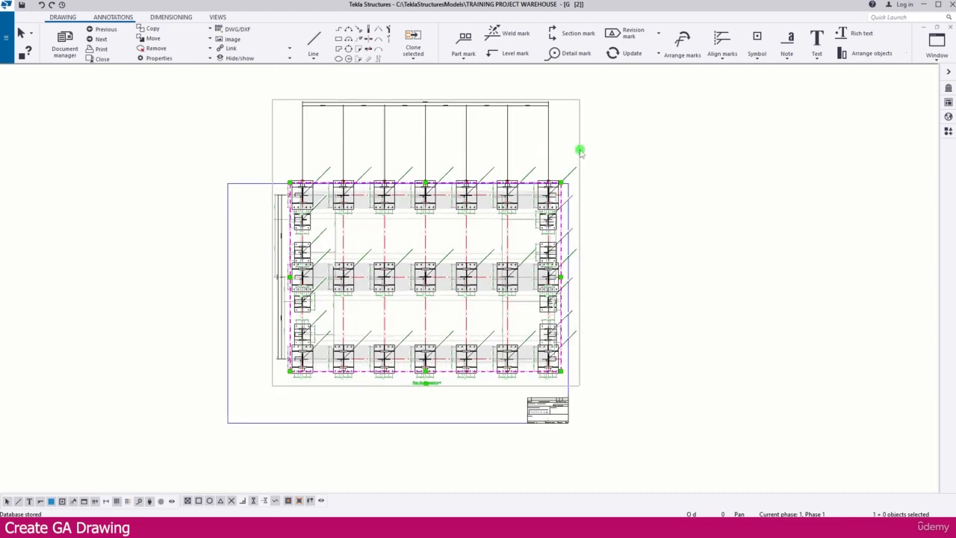
{"action": "left_click_drag", "start_coordinate": [577, 151], "coordinate": [540, 170]}
{"action": "left_click", "coordinate": [644, 169]}
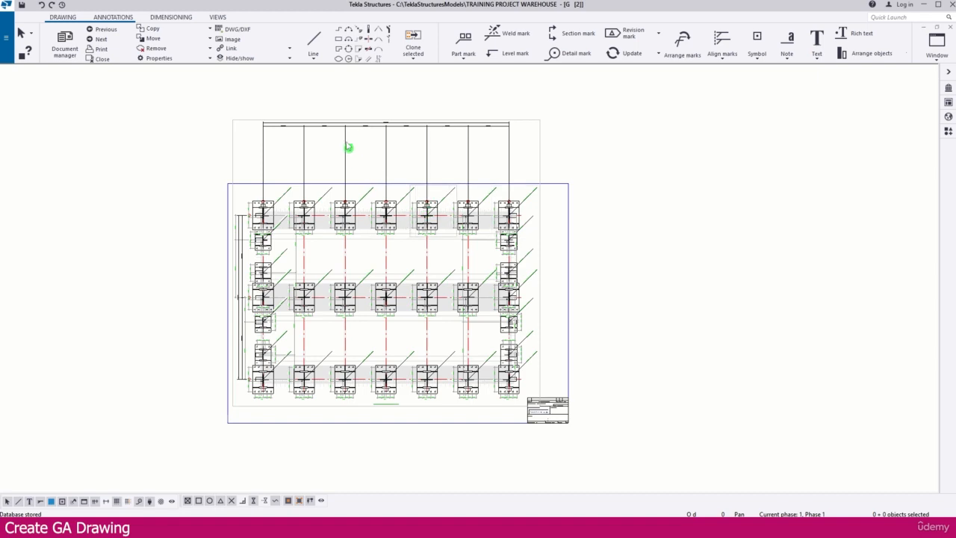
Move the horizontal grid dimensions above the foundation plan down, close to the upper row of base plates
{"action": "scroll", "coordinate": [349, 142], "scroll_direction": "up", "scroll_amount": 1}
{"action": "scroll", "coordinate": [357, 132], "scroll_direction": "up", "scroll_amount": 2}
{"action": "left_click", "coordinate": [365, 121]}
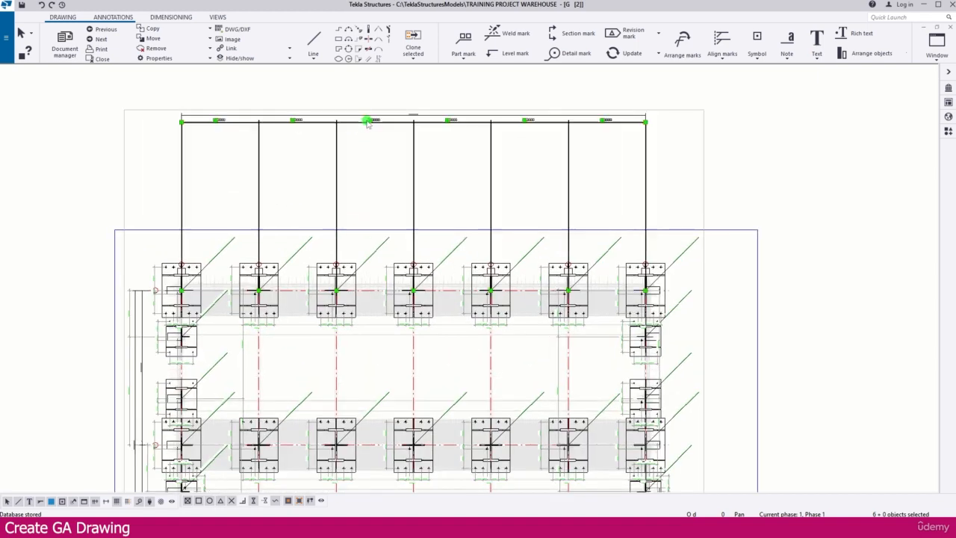
{"action": "left_click_drag", "start_coordinate": [363, 138], "coordinate": [374, 230]}
{"action": "scroll", "coordinate": [416, 157], "scroll_direction": "down", "scroll_amount": 1}
{"action": "scroll", "coordinate": [739, 327], "scroll_direction": "down", "scroll_amount": 1}
{"action": "middle_click_drag", "start_coordinate": [734, 255], "coordinate": [686, 211]}
{"action": "scroll", "coordinate": [685, 212], "scroll_direction": "down", "scroll_amount": 2}
{"action": "left_click", "coordinate": [682, 222]}
Nudge the foundation plan view slightly down so its upper dimensions fit inside the sheet frame
{"action": "scroll", "coordinate": [641, 286], "scroll_direction": "down", "scroll_amount": 1}
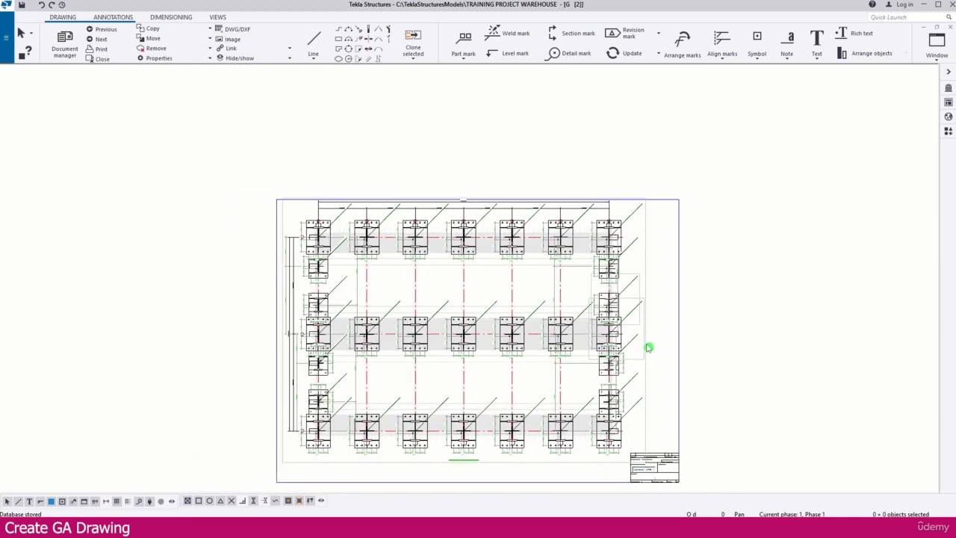
{"action": "scroll", "coordinate": [623, 245], "scroll_direction": "down", "scroll_amount": 2}
{"action": "scroll", "coordinate": [640, 368], "scroll_direction": "up", "scroll_amount": 2}
{"action": "scroll", "coordinate": [642, 371], "scroll_direction": "up", "scroll_amount": 1}
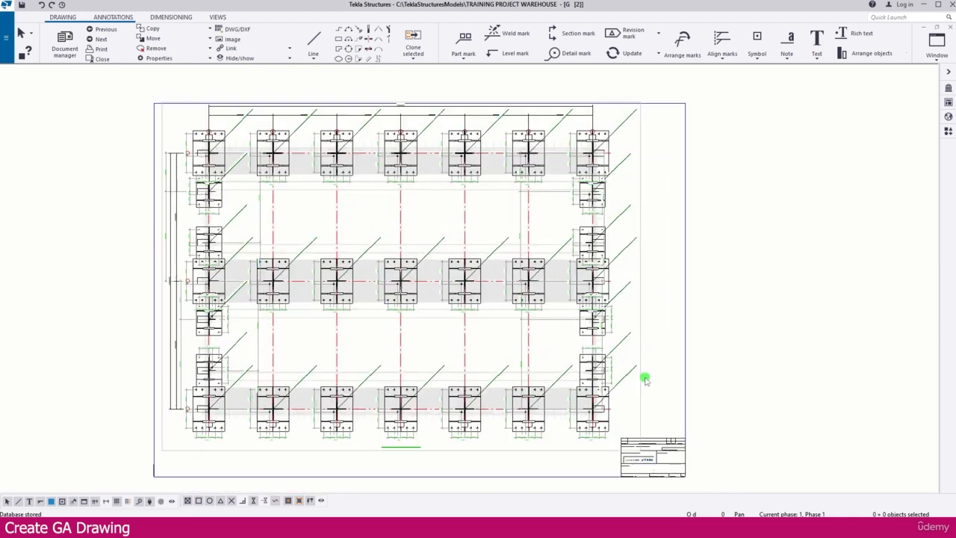
{"action": "left_click", "coordinate": [643, 383]}
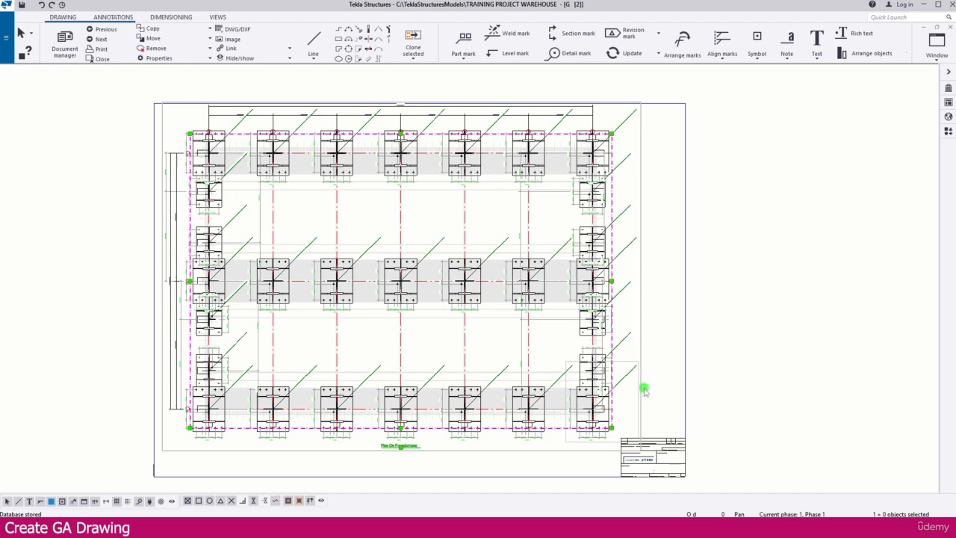
{"action": "left_click_drag", "start_coordinate": [643, 381], "coordinate": [644, 388]}
{"action": "left_click", "coordinate": [750, 319]}
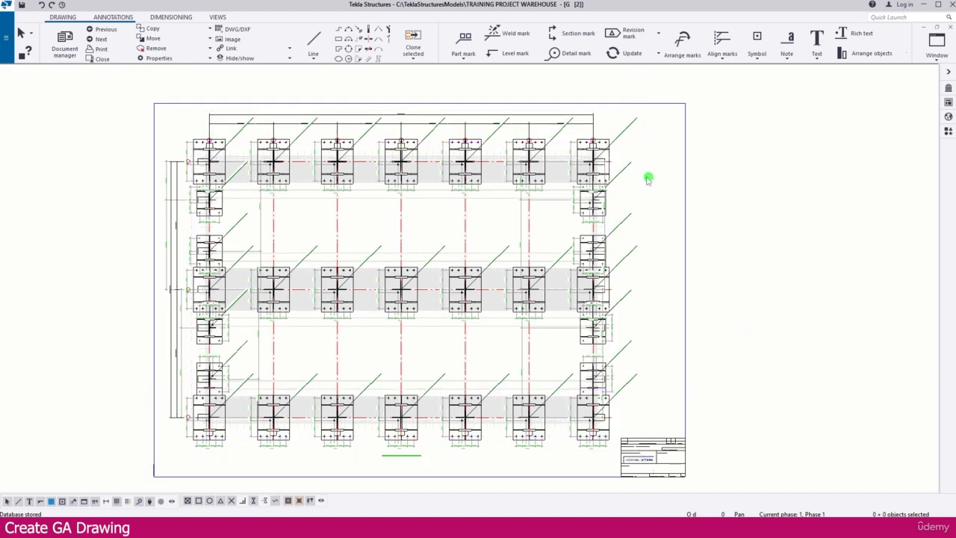
Examine the column marks, their leader lines and the base plate dimensions near grid G and across the foundation plan
{"action": "scroll", "coordinate": [648, 179], "scroll_direction": "up", "scroll_amount": 5}
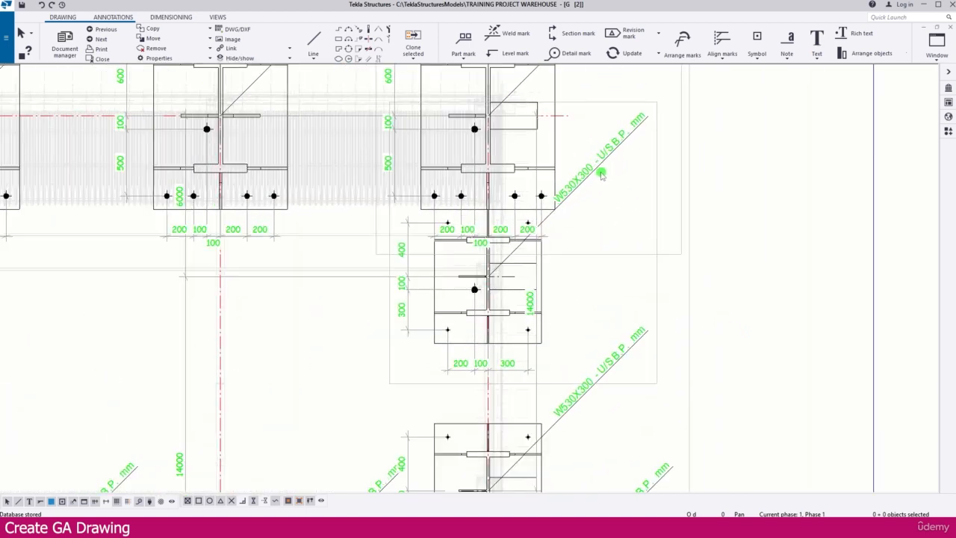
{"action": "scroll", "coordinate": [601, 174], "scroll_direction": "up", "scroll_amount": 2}
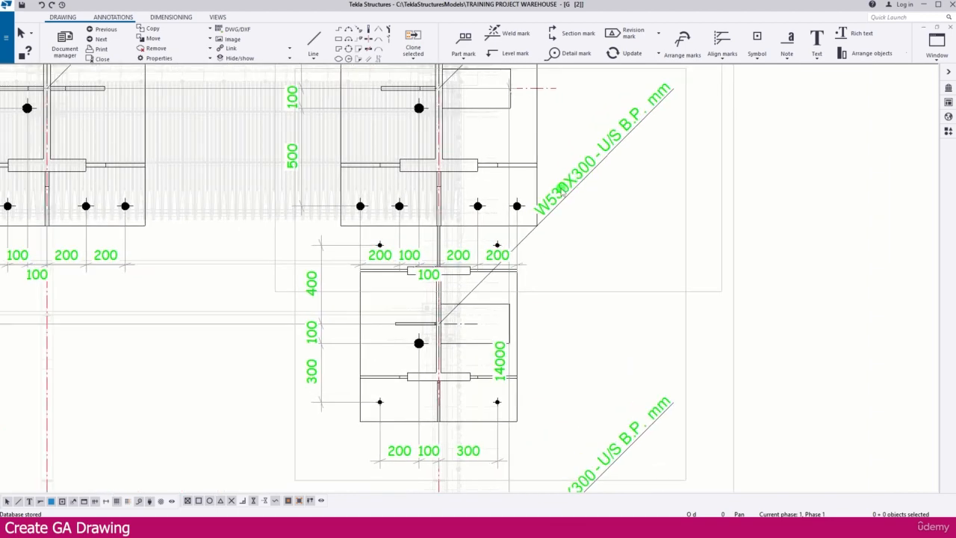
{"action": "scroll", "coordinate": [565, 189], "scroll_direction": "down", "scroll_amount": 2}
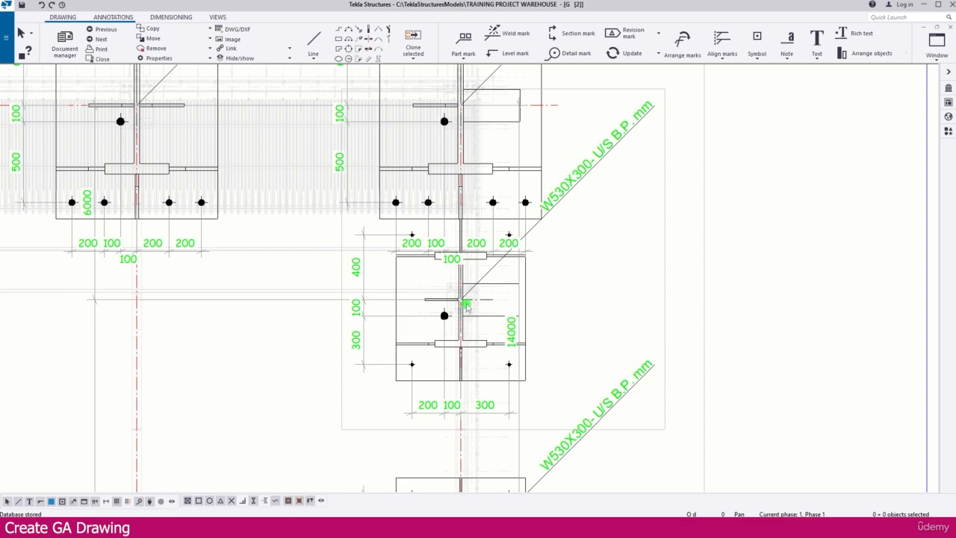
{"action": "scroll", "coordinate": [465, 303], "scroll_direction": "down", "scroll_amount": 2}
{"action": "left_click", "coordinate": [550, 203]}
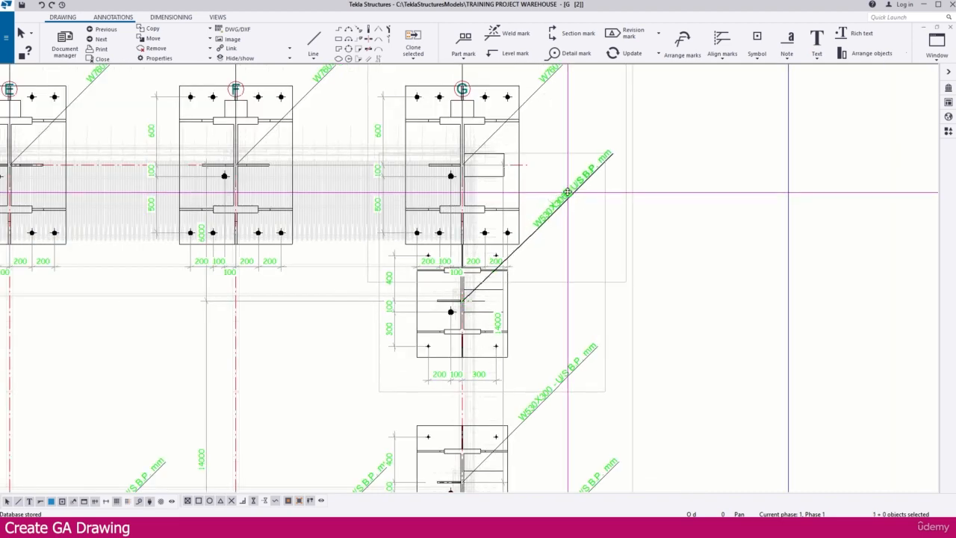
{"action": "scroll", "coordinate": [580, 186], "scroll_direction": "up", "scroll_amount": 1}
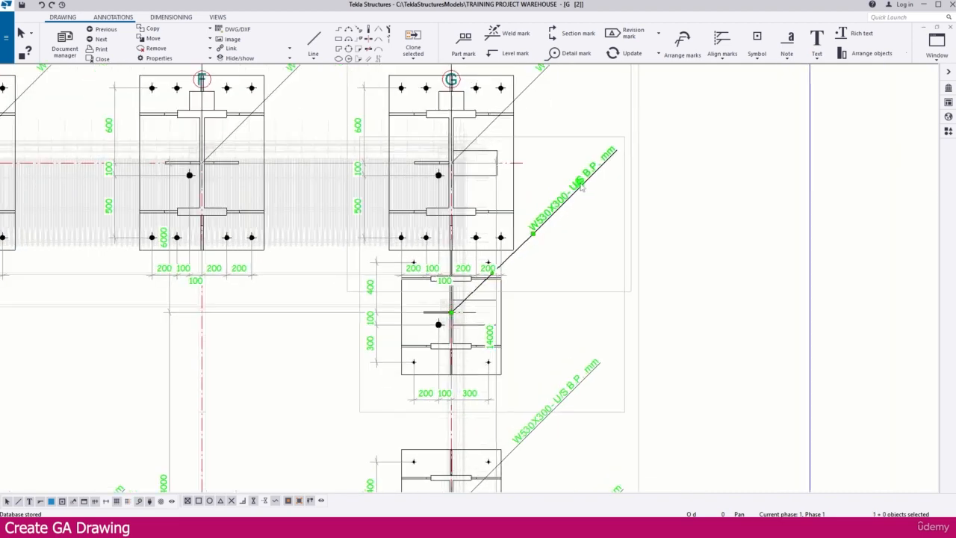
{"action": "scroll", "coordinate": [581, 185], "scroll_direction": "up", "scroll_amount": 1}
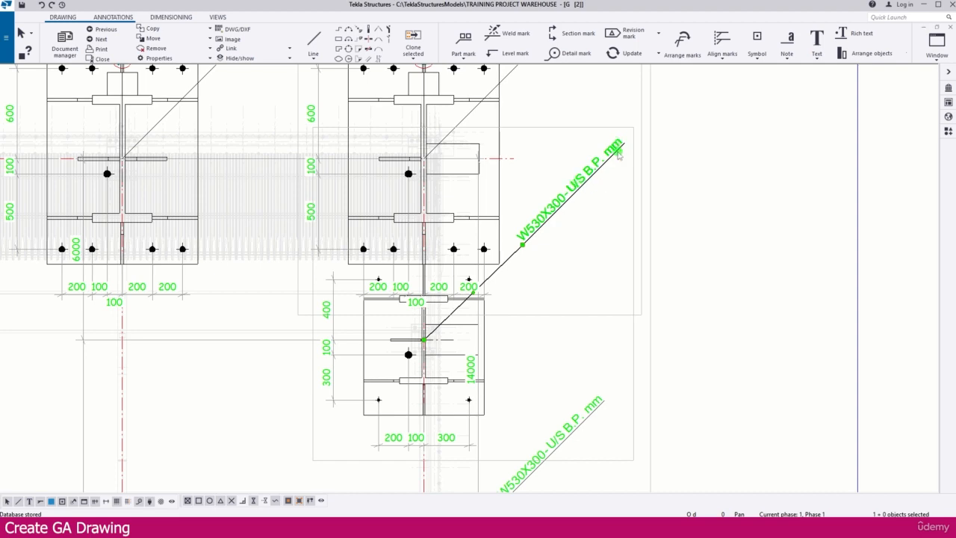
{"action": "scroll", "coordinate": [618, 153], "scroll_direction": "down", "scroll_amount": 1}
{"action": "scroll", "coordinate": [623, 200], "scroll_direction": "down", "scroll_amount": 3}
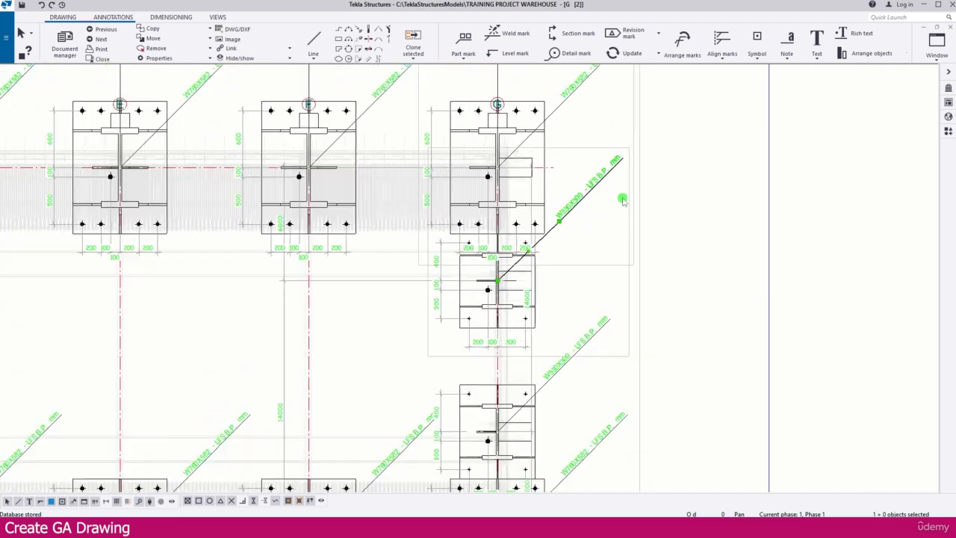
{"action": "scroll", "coordinate": [536, 338], "scroll_direction": "down", "scroll_amount": 4}
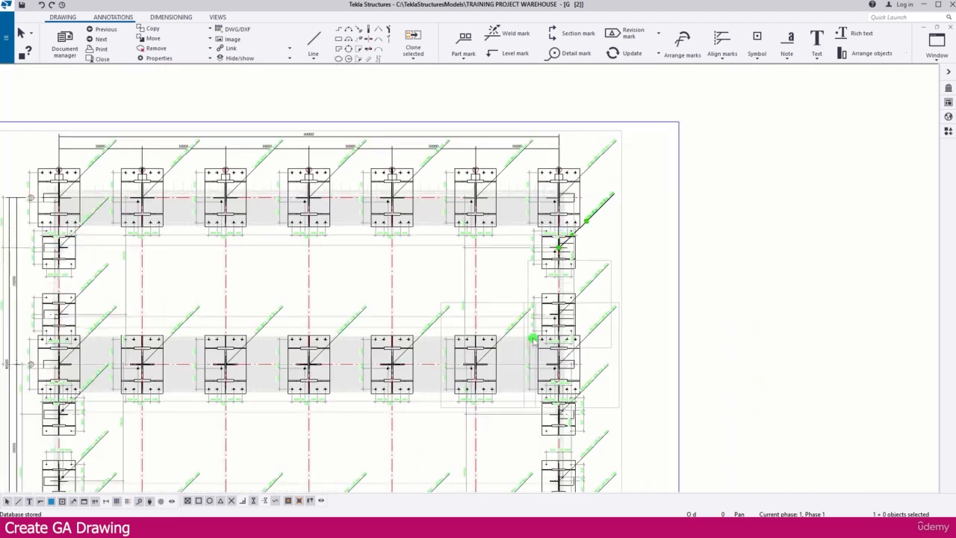
{"action": "scroll", "coordinate": [169, 190], "scroll_direction": "up", "scroll_amount": 2}
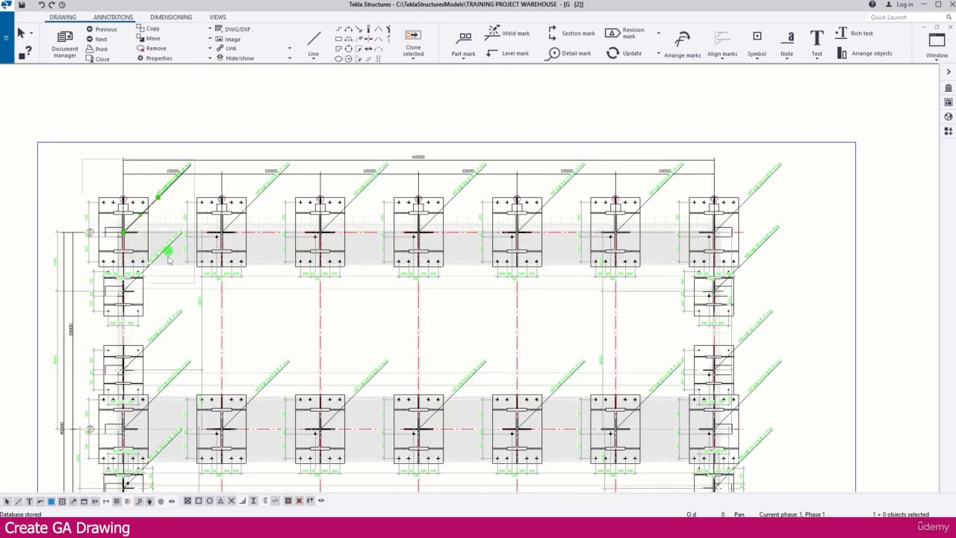
Delete the part marks of the grid A and B columns in the upper and middle rows, including the intermediate grid A columns between them
{"action": "left_click", "coordinate": [157, 249]}
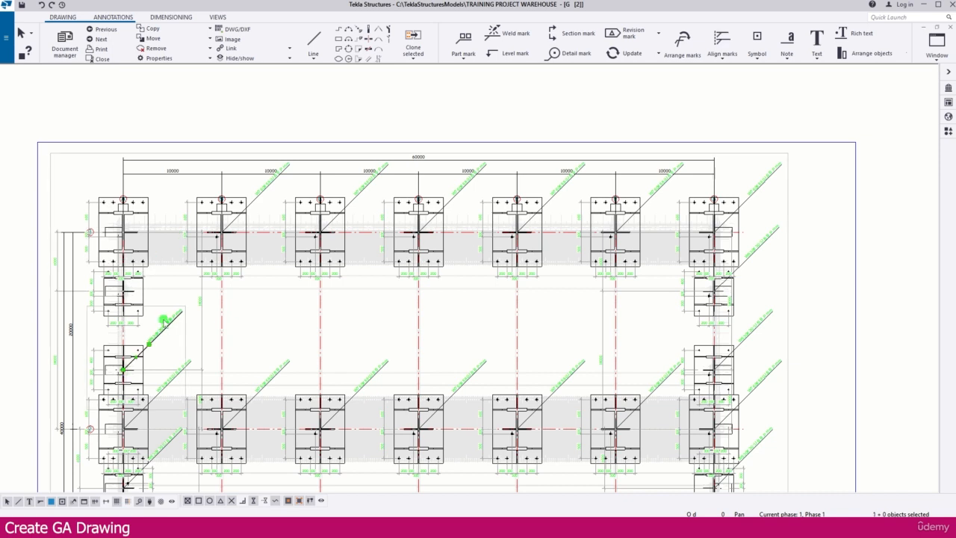
{"action": "left_click", "coordinate": [180, 371]}
{"action": "left_click", "coordinate": [262, 386]}
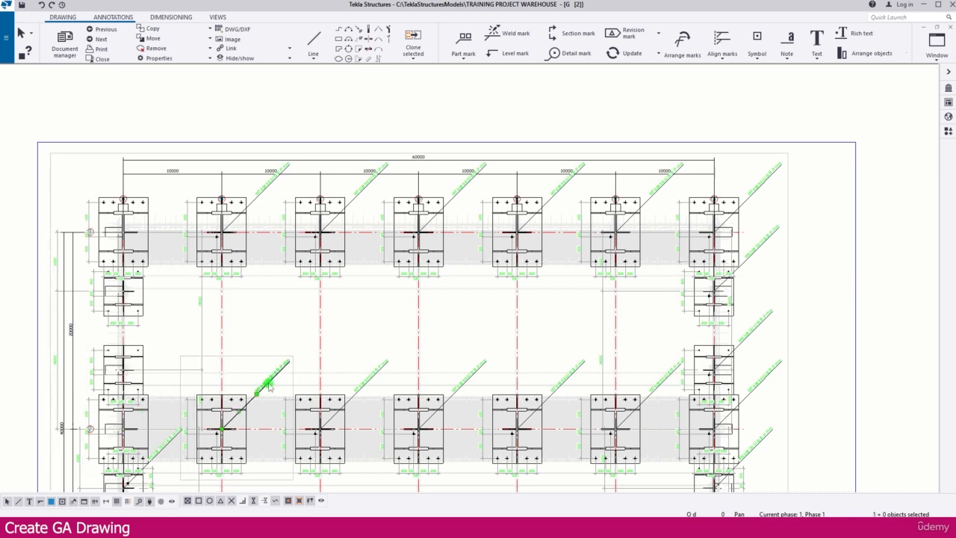
{"action": "left_click", "coordinate": [260, 195]}
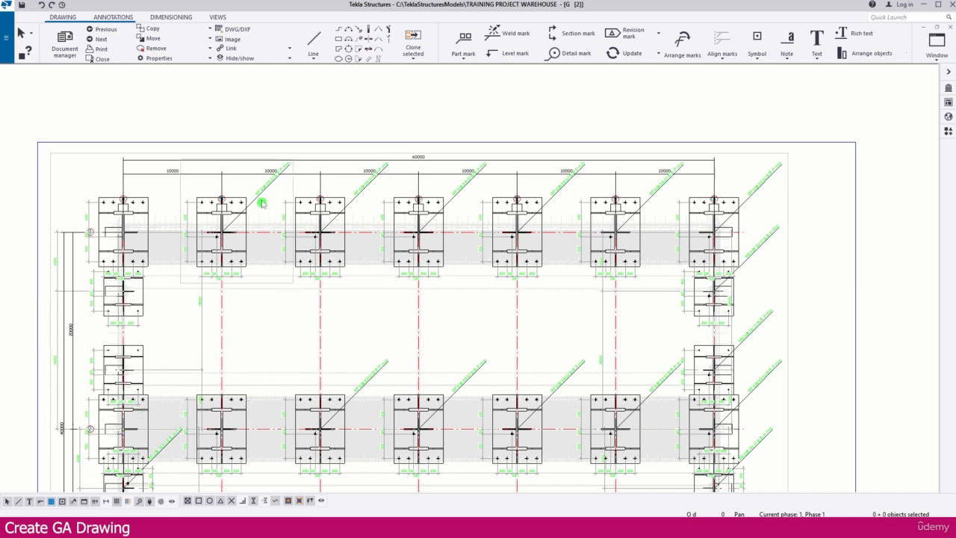
{"action": "key", "text": "Delete"}
Try the leader line type that places the mark along the part without a leader on the upper-row column mark at grid C
{"action": "double_click", "coordinate": [361, 193]}
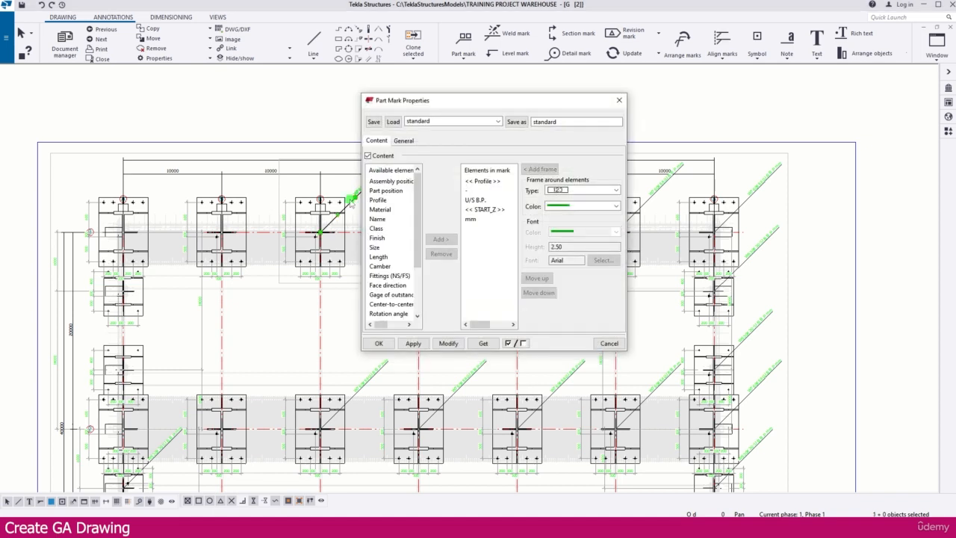
{"action": "left_click", "coordinate": [403, 141]}
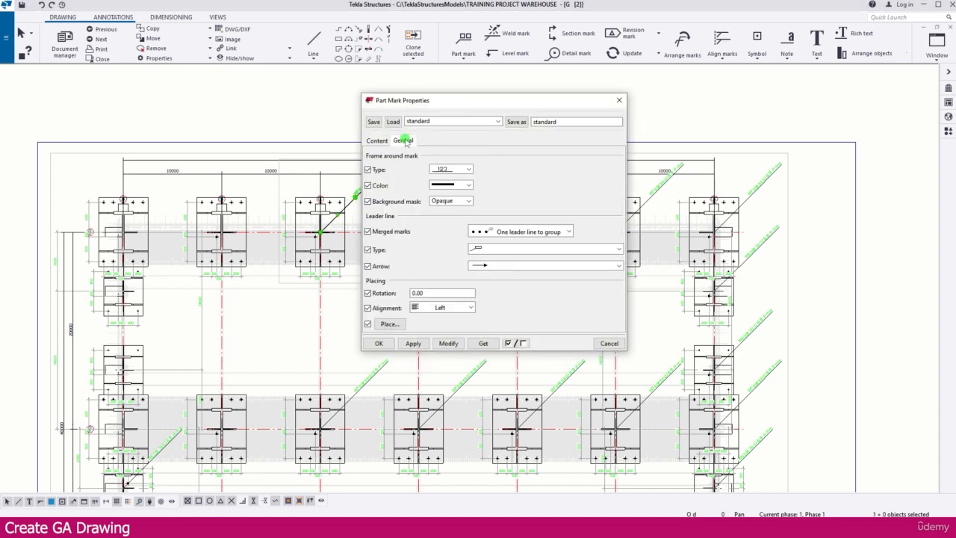
{"action": "left_click", "coordinate": [489, 249]}
{"action": "left_click", "coordinate": [490, 252]}
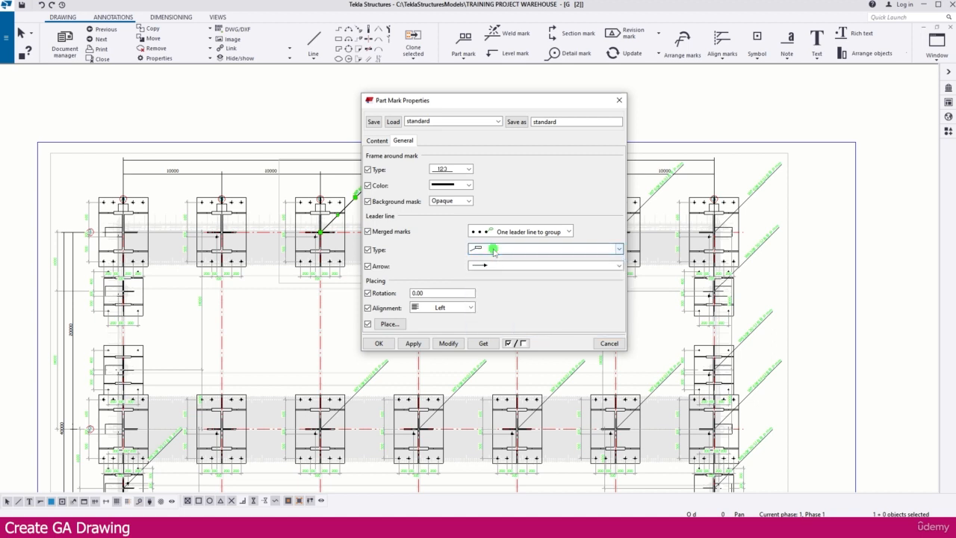
{"action": "left_click", "coordinate": [505, 232]}
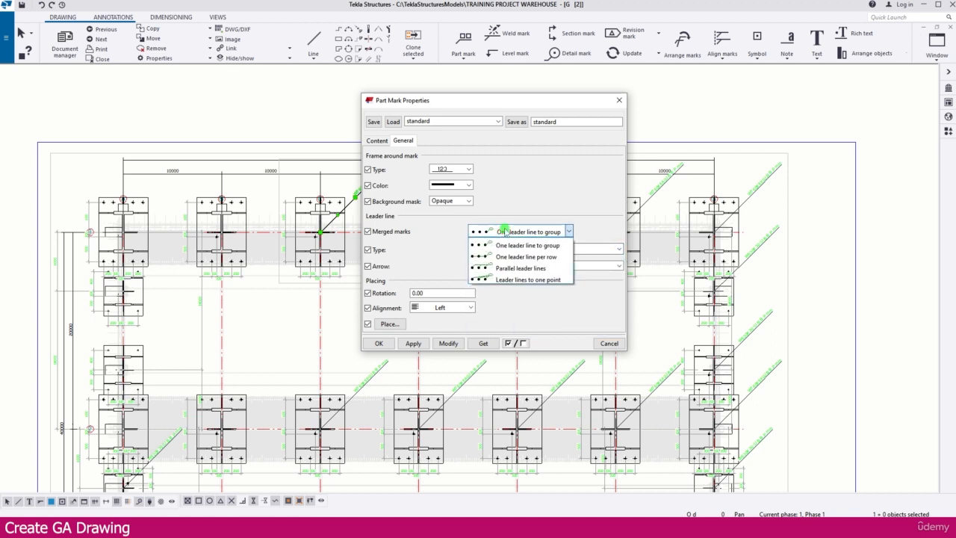
{"action": "left_click", "coordinate": [506, 233]}
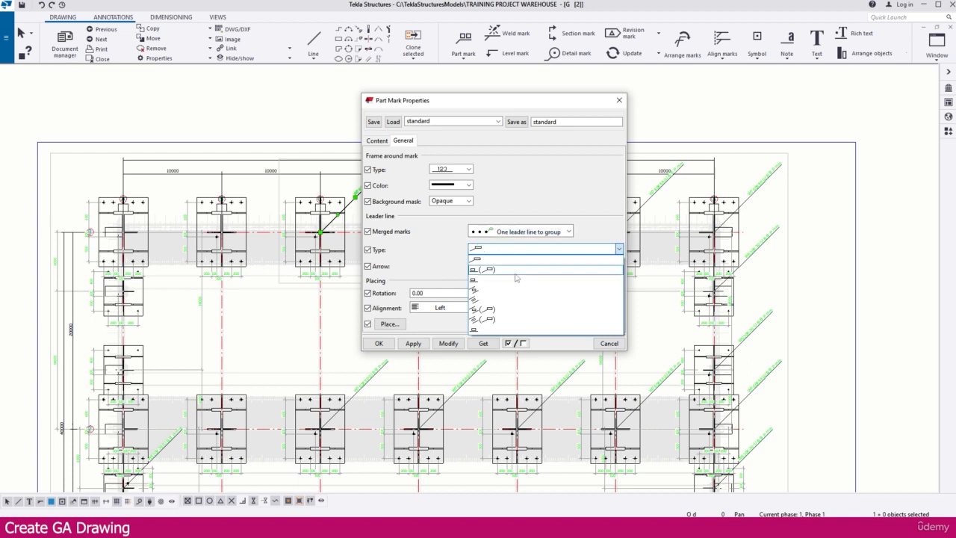
{"action": "left_click", "coordinate": [482, 293]}
{"action": "left_click", "coordinate": [460, 346]}
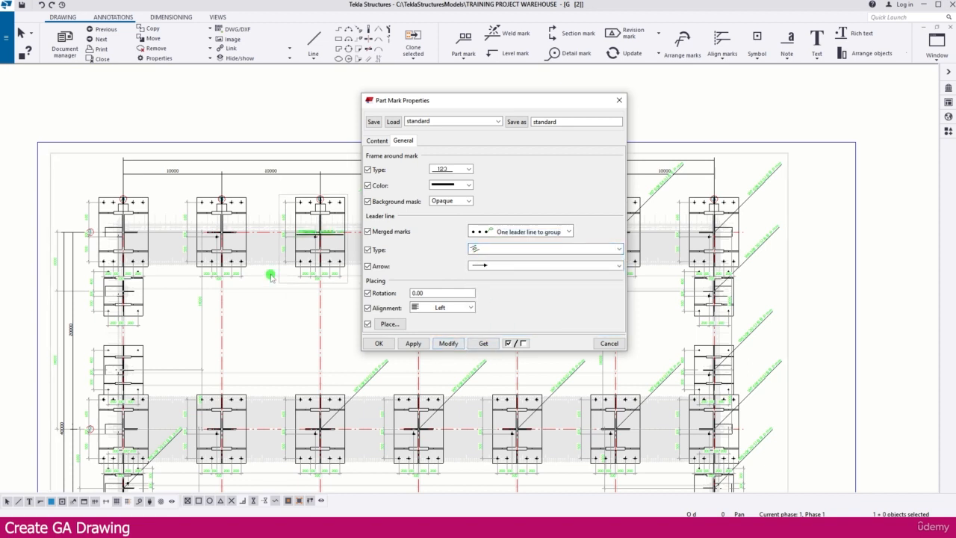
{"action": "left_click", "coordinate": [338, 228]}
{"action": "scroll", "coordinate": [338, 228], "scroll_direction": "up", "scroll_amount": 2}
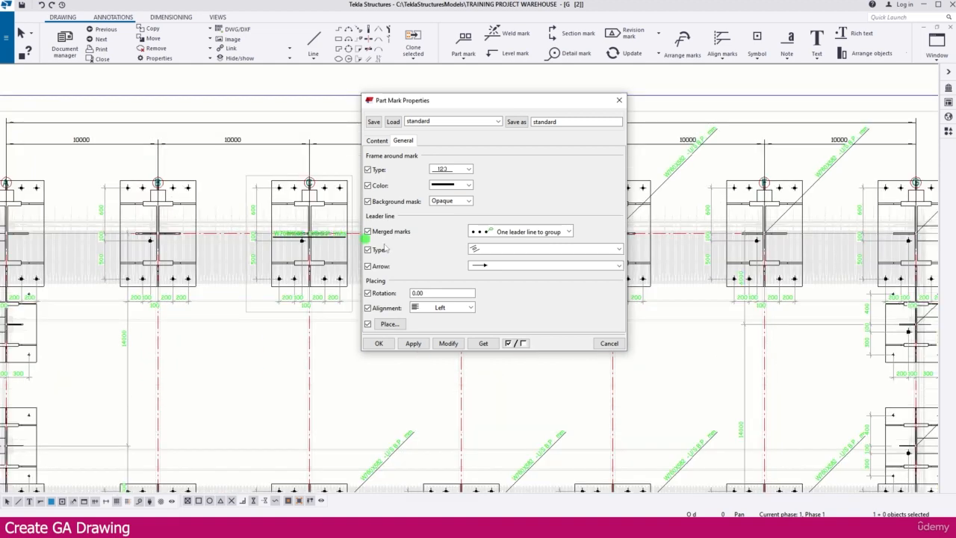
Set the grid C column mark's leader line type to along the part with a leader line alternative, and close the part mark properties
{"action": "left_click", "coordinate": [502, 252]}
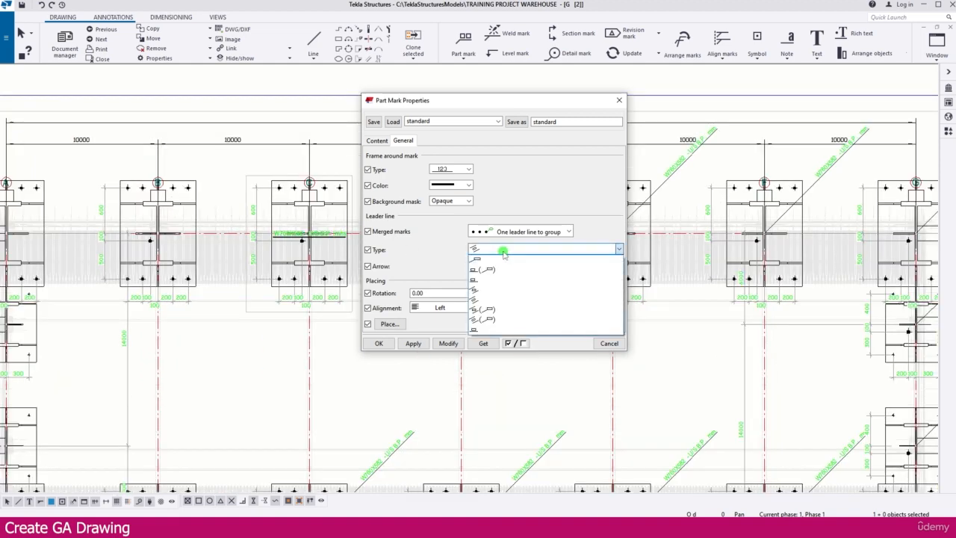
{"action": "left_click", "coordinate": [496, 308]}
{"action": "left_click", "coordinate": [460, 345]}
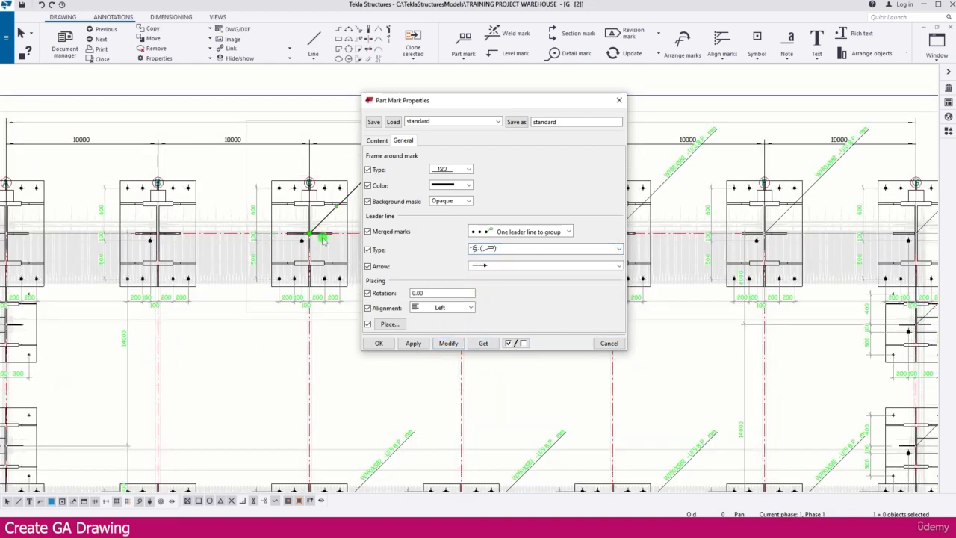
{"action": "left_click", "coordinate": [288, 252]}
{"action": "scroll", "coordinate": [266, 277], "scroll_direction": "down", "scroll_amount": 1}
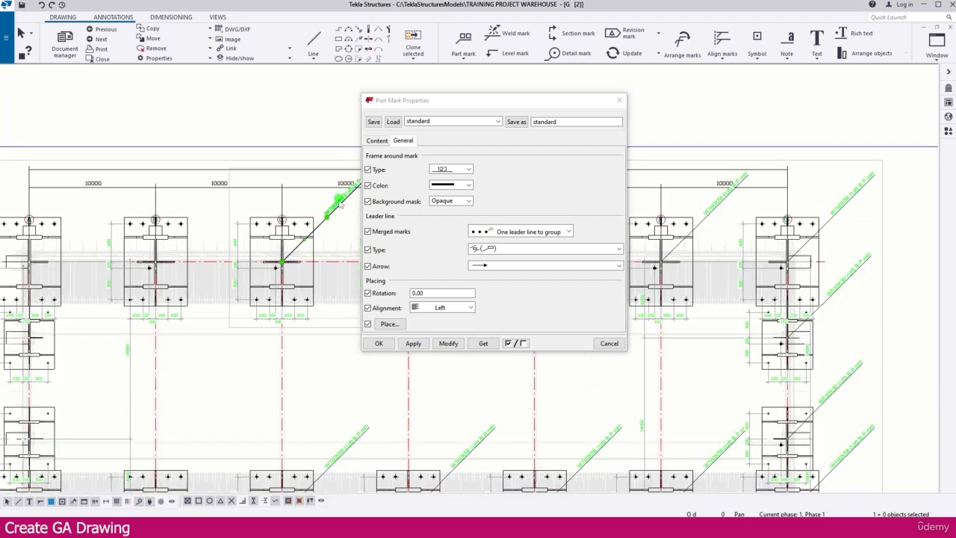
{"action": "left_click", "coordinate": [609, 344]}
Examine the remaining column marks, base plate dimensions, grid labels and title block across the foundation plan
{"action": "scroll", "coordinate": [407, 235], "scroll_direction": "down", "scroll_amount": 1}
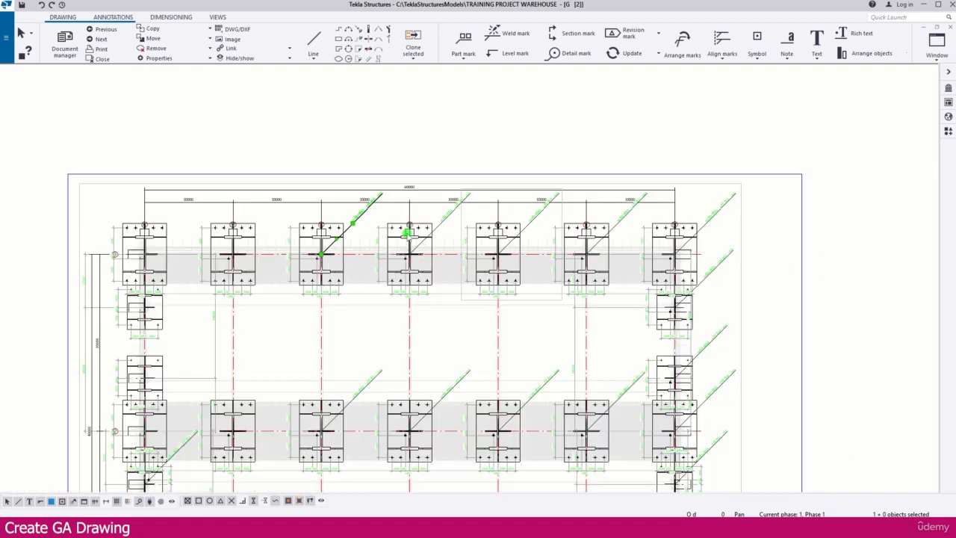
{"action": "scroll", "coordinate": [408, 234], "scroll_direction": "down", "scroll_amount": 4}
{"action": "middle_click_drag", "start_coordinate": [595, 387], "coordinate": [525, 255]}
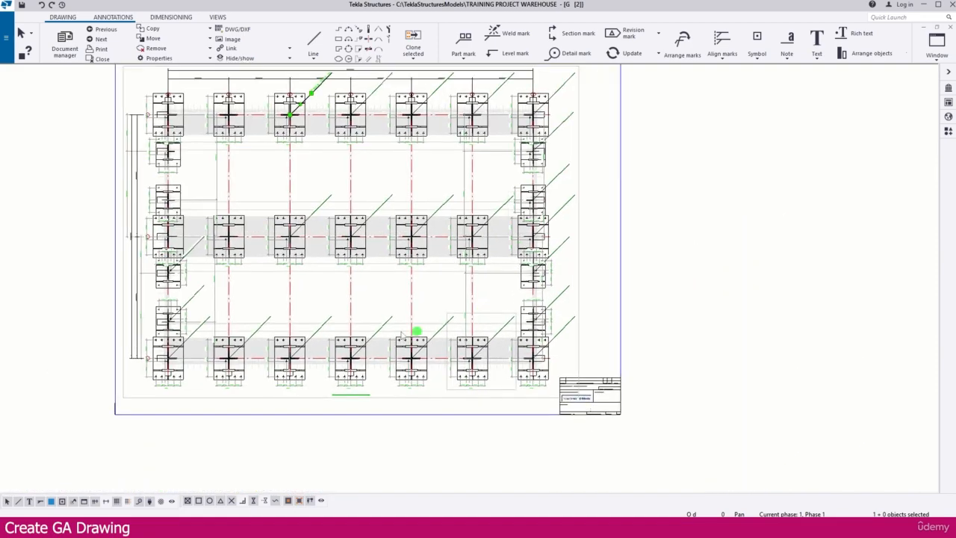
{"action": "scroll", "coordinate": [136, 345], "scroll_direction": "up", "scroll_amount": 5}
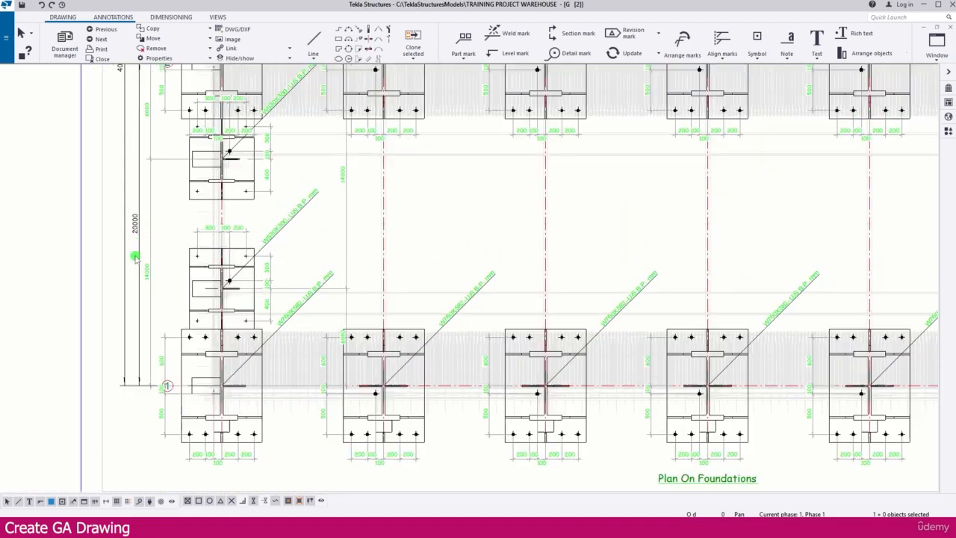
{"action": "left_click", "coordinate": [171, 17]}
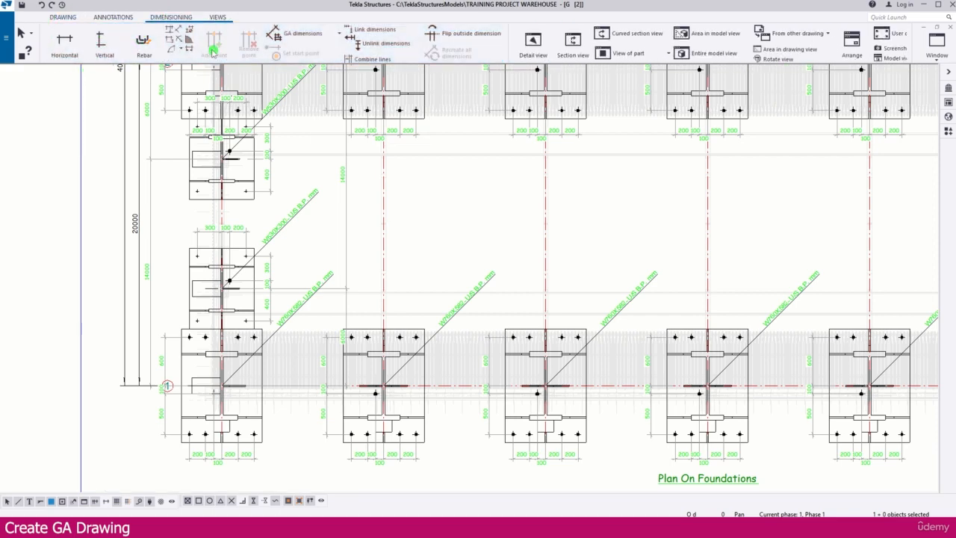
{"action": "left_click", "coordinate": [527, 65]}
{"action": "scroll", "coordinate": [242, 187], "scroll_direction": "down", "scroll_amount": 2}
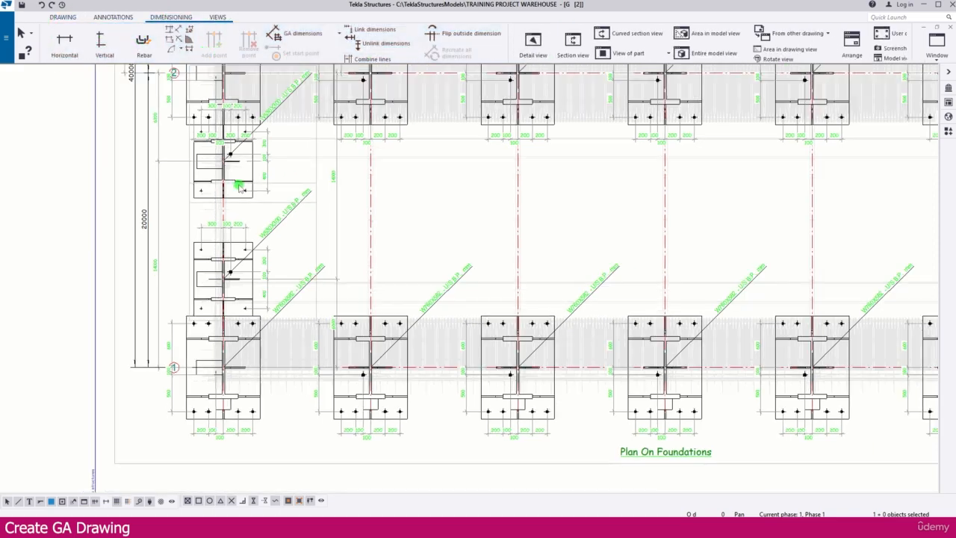
{"action": "left_click", "coordinate": [119, 17]}
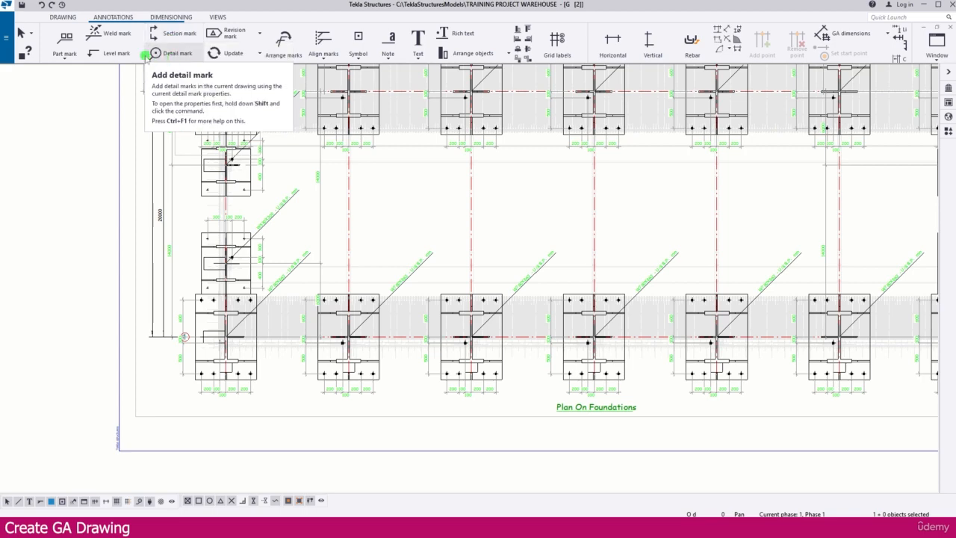
{"action": "left_click", "coordinate": [219, 17]}
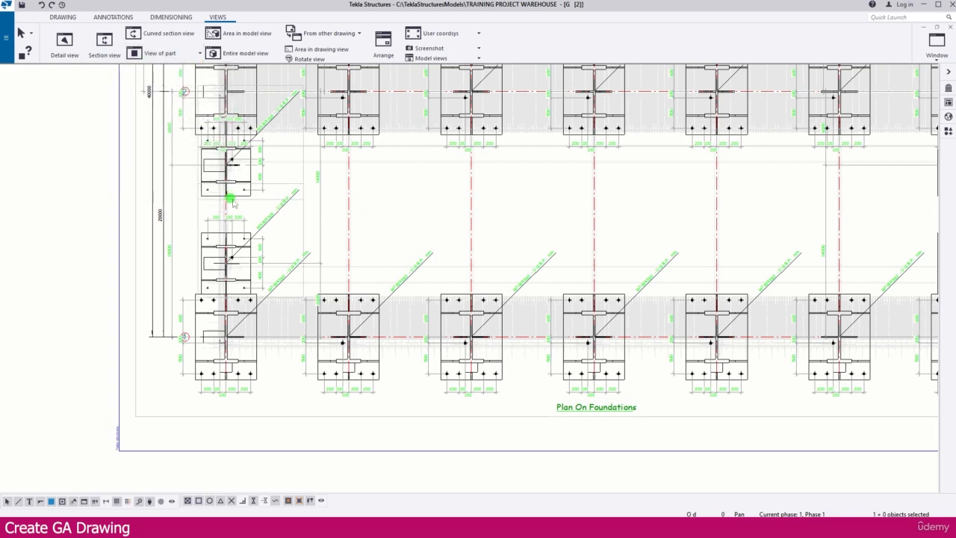
{"action": "scroll", "coordinate": [232, 200], "scroll_direction": "down", "scroll_amount": 2}
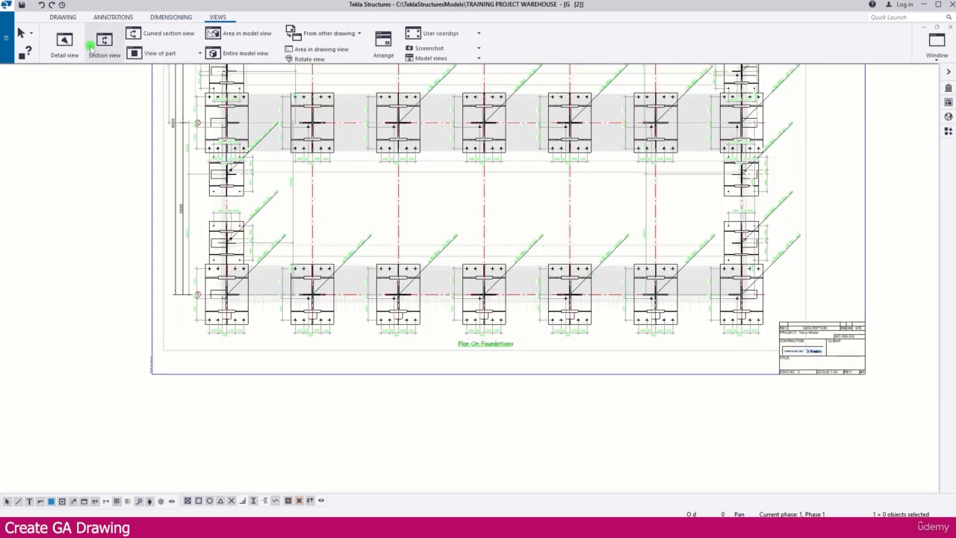
{"action": "scroll", "coordinate": [781, 323], "scroll_direction": "up", "scroll_amount": 3}
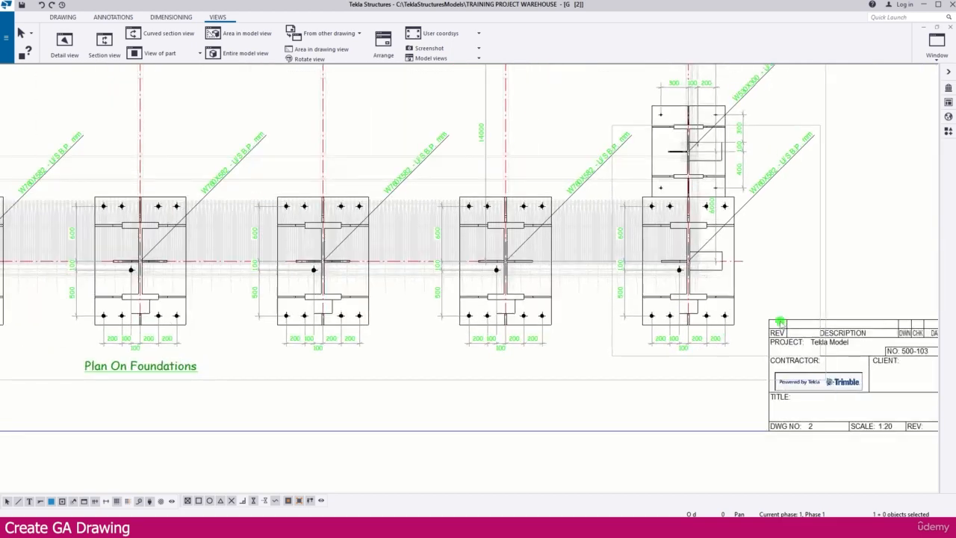
{"action": "scroll", "coordinate": [780, 323], "scroll_direction": "up", "scroll_amount": 1}
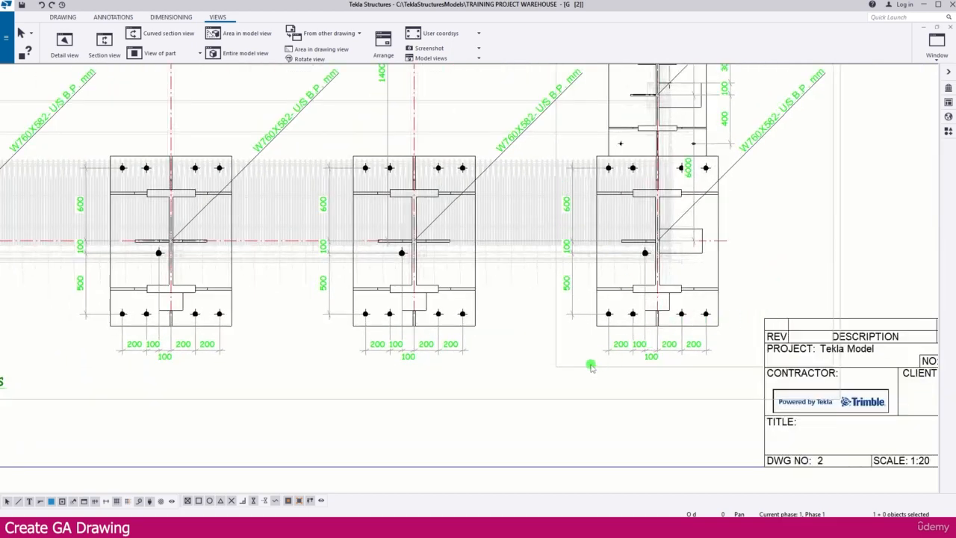
{"action": "scroll", "coordinate": [596, 363], "scroll_direction": "down", "scroll_amount": 3}
{"action": "scroll", "coordinate": [559, 343], "scroll_direction": "down", "scroll_amount": 3}
{"action": "middle_click_drag", "start_coordinate": [256, 298], "coordinate": [315, 305]}
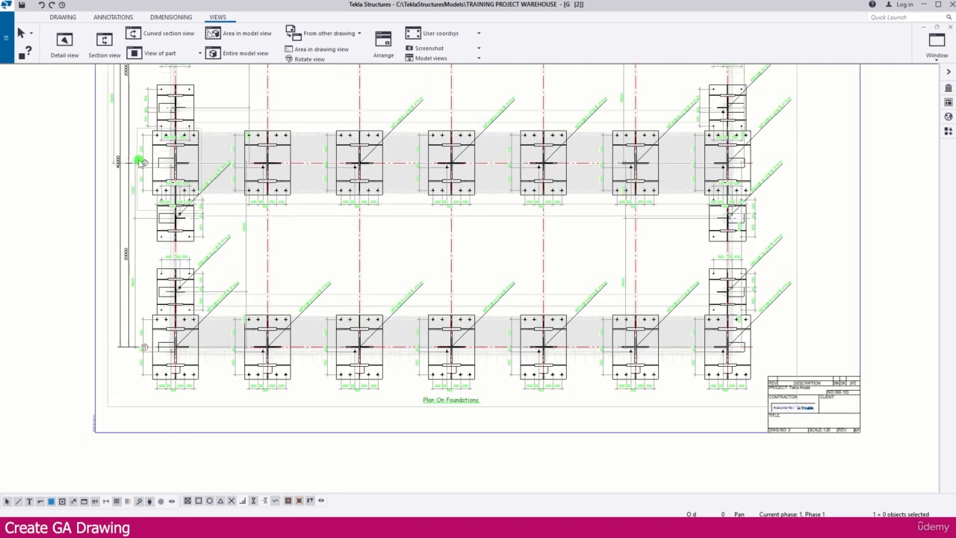
Turn on the grid labels at the right and bottom ends of the foundation plan's grid lines
{"action": "scroll", "coordinate": [139, 161], "scroll_direction": "up", "scroll_amount": 3}
{"action": "left_click", "coordinate": [152, 164]}
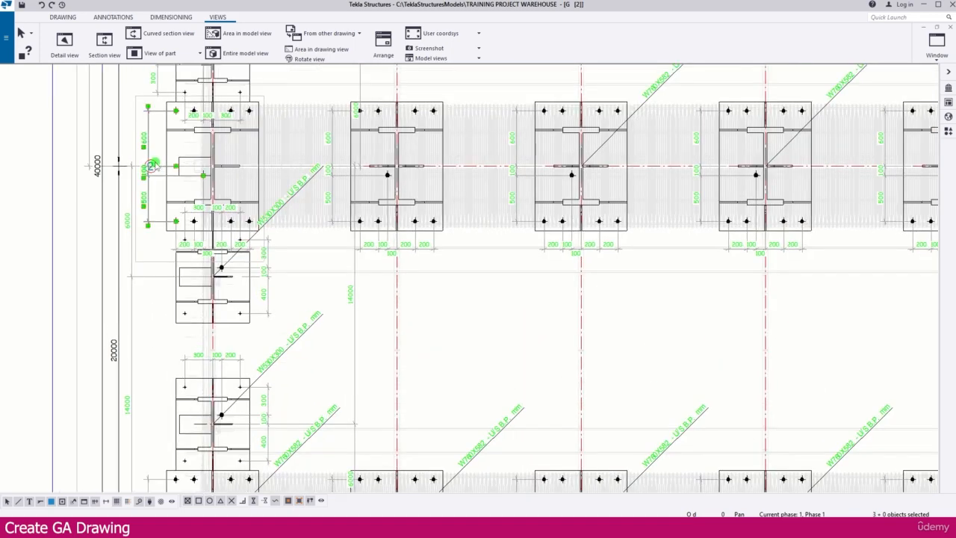
{"action": "scroll", "coordinate": [395, 188], "scroll_direction": "down", "scroll_amount": 5}
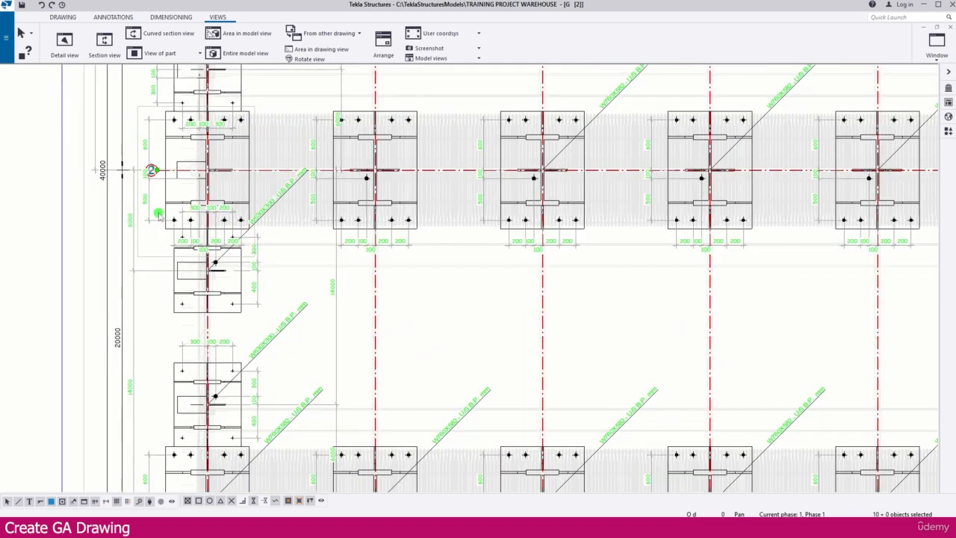
{"action": "middle_click_drag", "start_coordinate": [395, 188], "coordinate": [389, 220]}
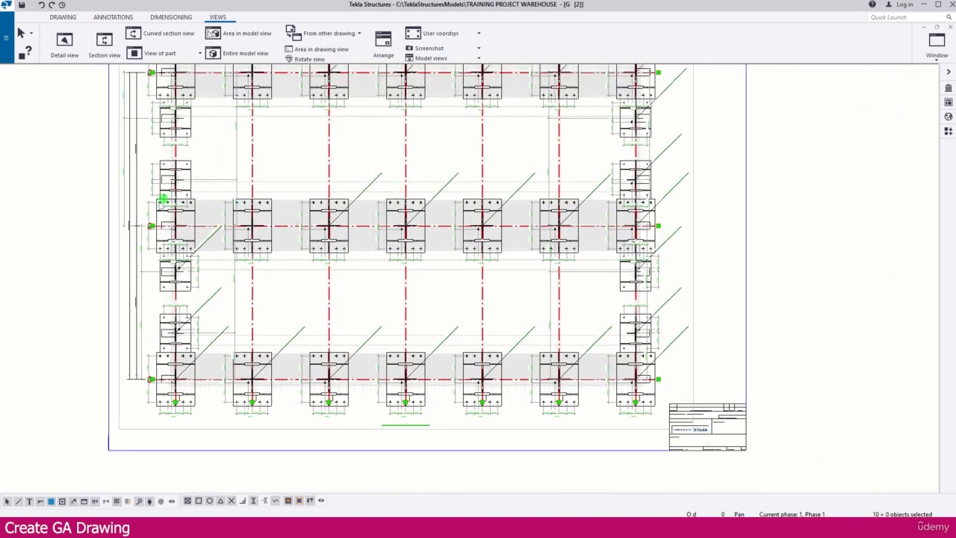
{"action": "scroll", "coordinate": [338, 159], "scroll_direction": "up", "scroll_amount": 2}
{"action": "double_click", "coordinate": [328, 158]}
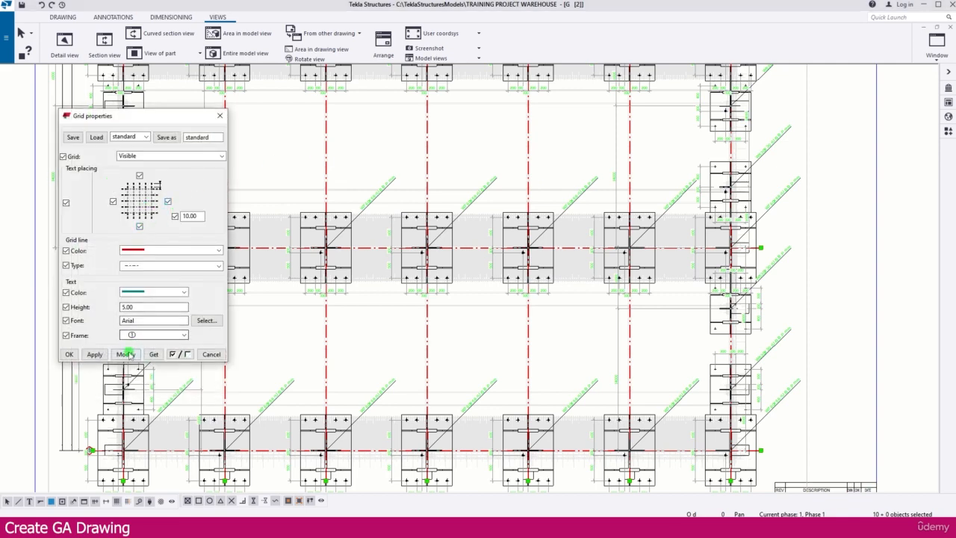
{"action": "left_click", "coordinate": [123, 354]}
{"action": "left_click", "coordinate": [71, 355]}
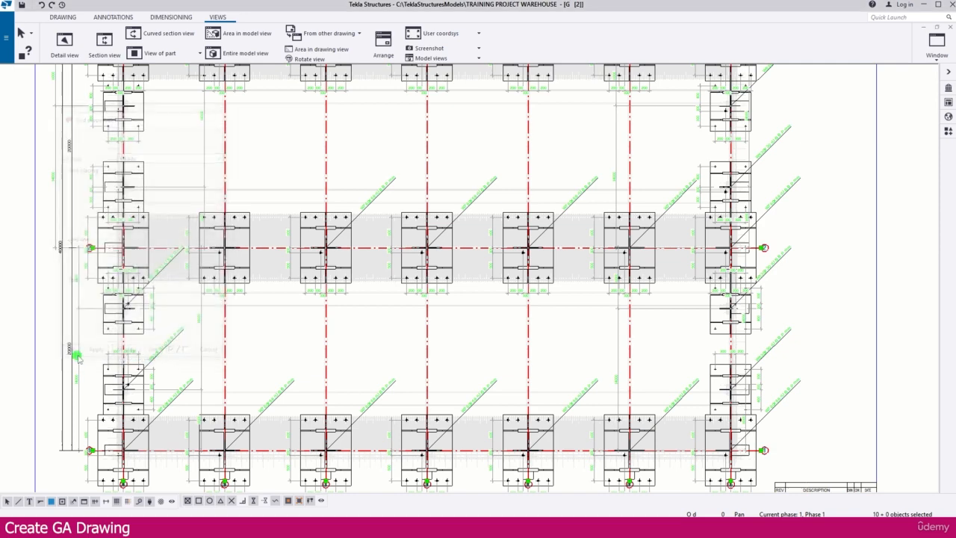
Turn off the grid labels at the bottom ends of the foundation plan's grid lines, then deselect the grid
{"action": "middle_click_drag", "start_coordinate": [520, 241], "coordinate": [501, 212]}
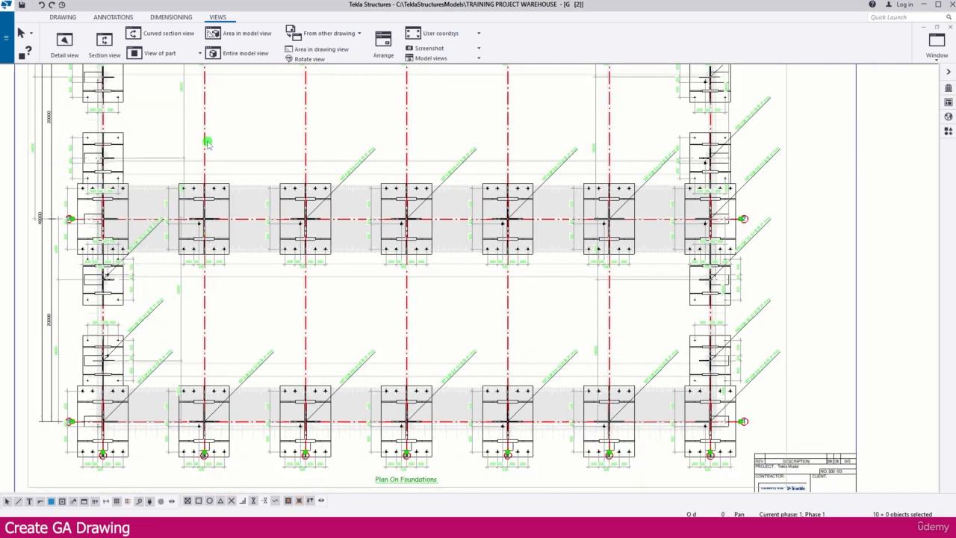
{"action": "double_click", "coordinate": [276, 453]}
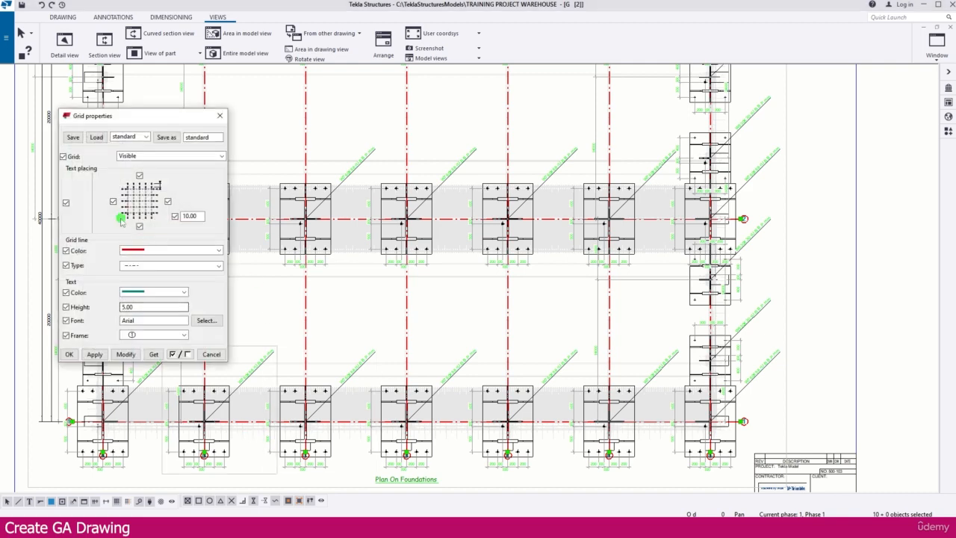
{"action": "left_click", "coordinate": [126, 354]}
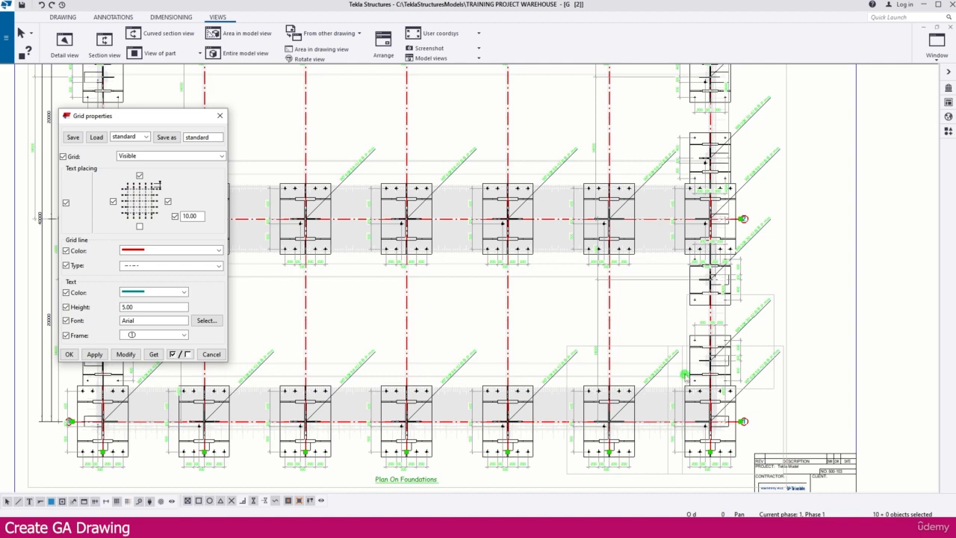
{"action": "scroll", "coordinate": [684, 374], "scroll_direction": "down", "scroll_amount": 2}
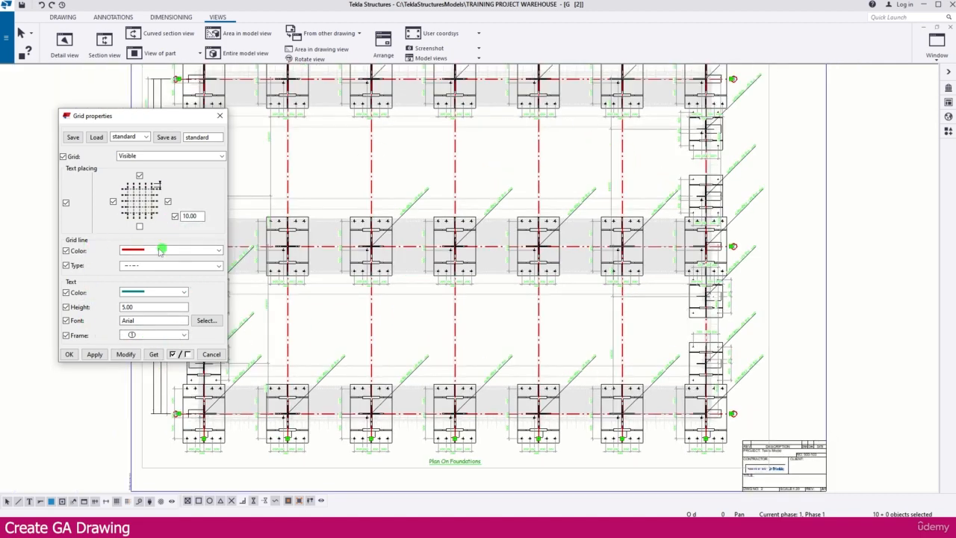
{"action": "left_click", "coordinate": [210, 354]}
{"action": "scroll", "coordinate": [298, 316], "scroll_direction": "down", "scroll_amount": 1}
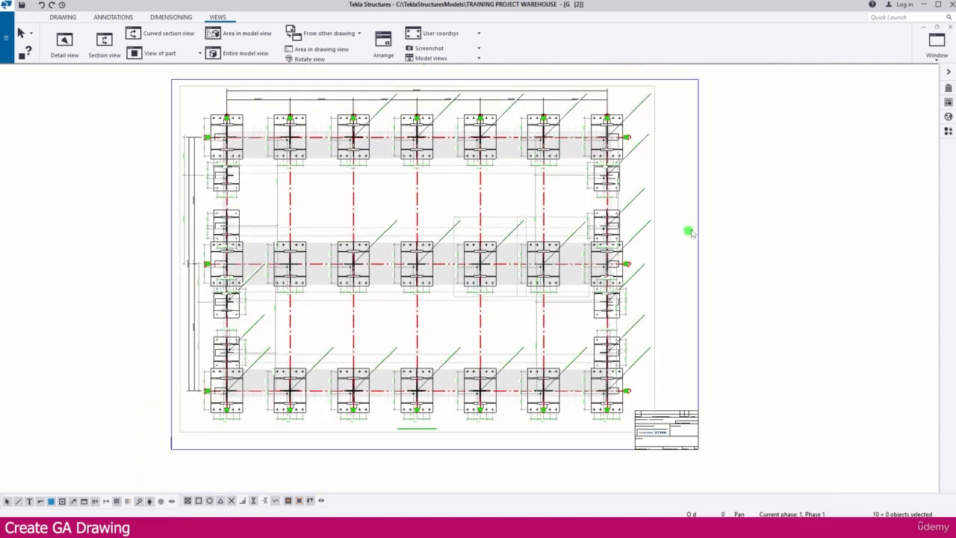
{"action": "left_click", "coordinate": [689, 233]}
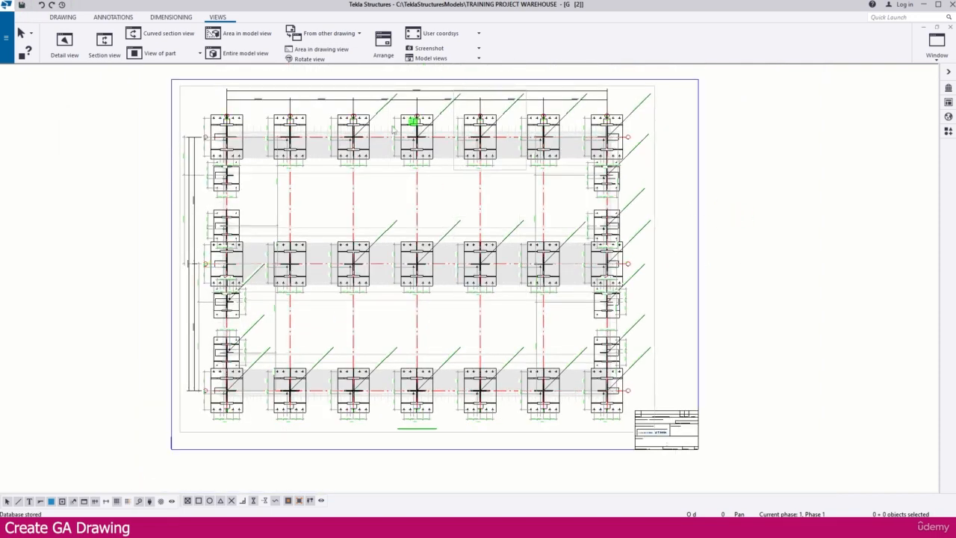
Switch to the next general arrangement drawing, the Grid A elevation, and look over its part marks and cladding
{"action": "left_click", "coordinate": [56, 18]}
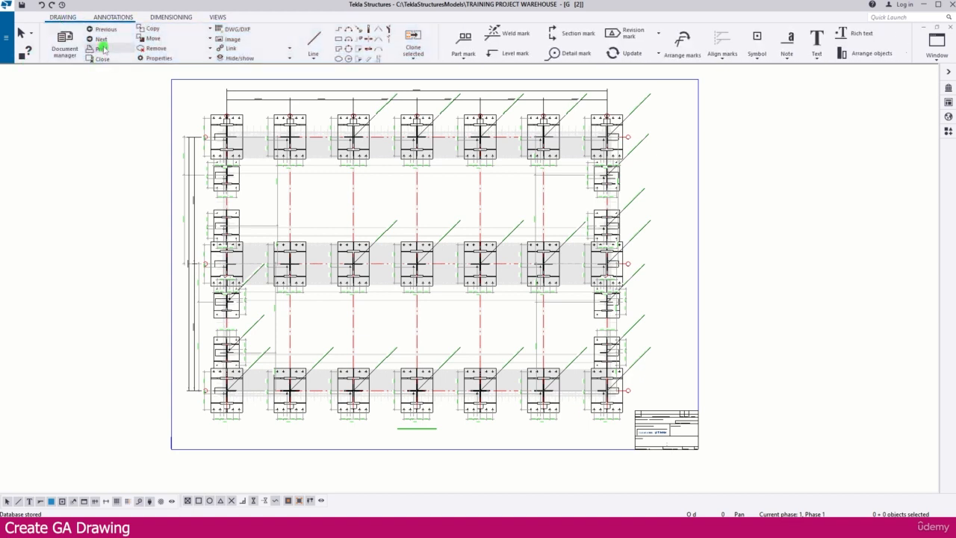
{"action": "left_click", "coordinate": [100, 38]}
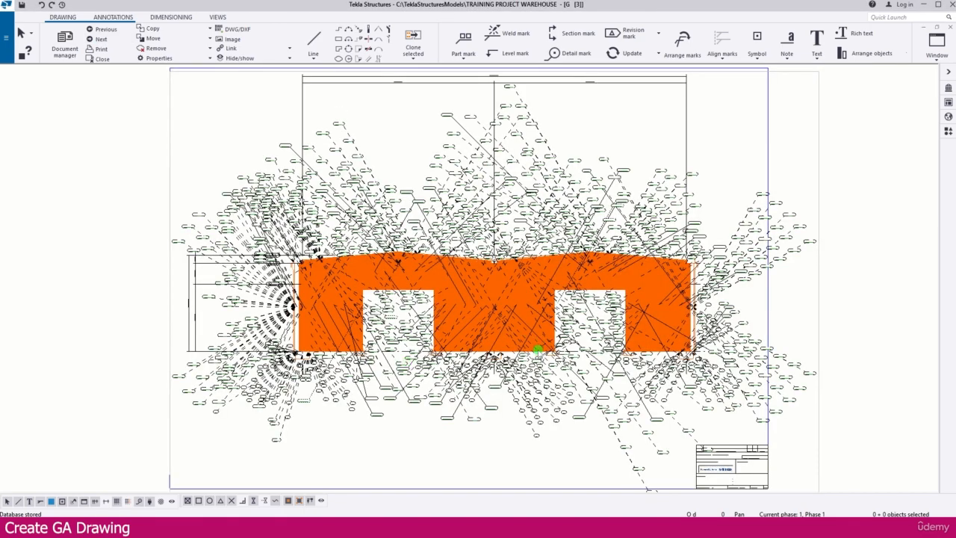
{"action": "scroll", "coordinate": [528, 354], "scroll_direction": "up", "scroll_amount": 5}
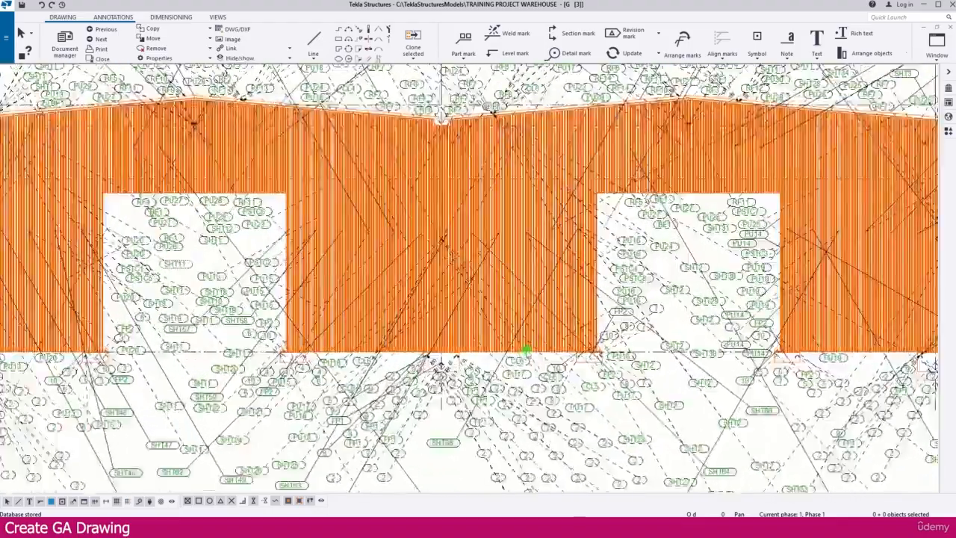
{"action": "scroll", "coordinate": [526, 350], "scroll_direction": "down", "scroll_amount": 5}
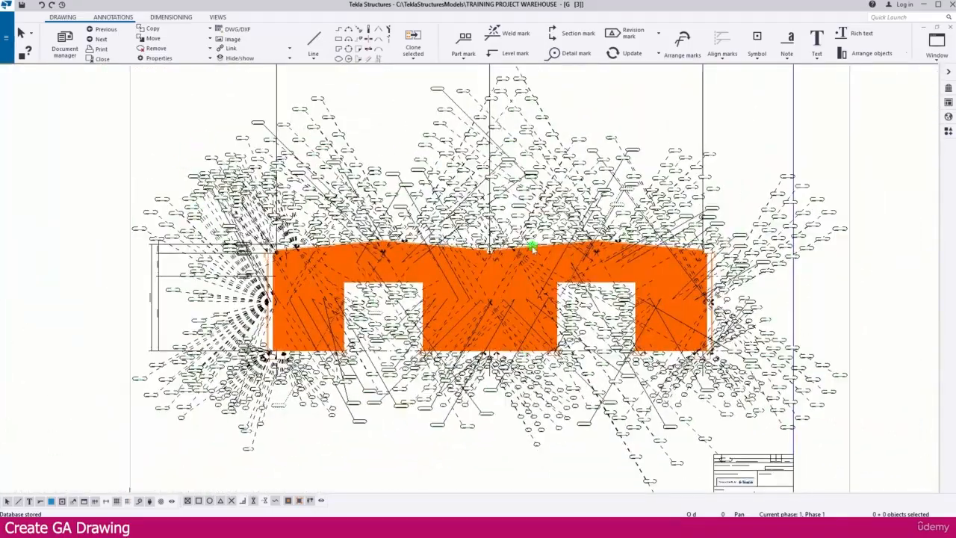
{"action": "scroll", "coordinate": [377, 261], "scroll_direction": "down", "scroll_amount": 2}
Set the Grid A view's depth up and depth down to 200, apply the change and close the view properties
{"action": "left_click", "coordinate": [638, 270]}
{"action": "left_click_drag", "start_coordinate": [736, 264], "coordinate": [716, 273]}
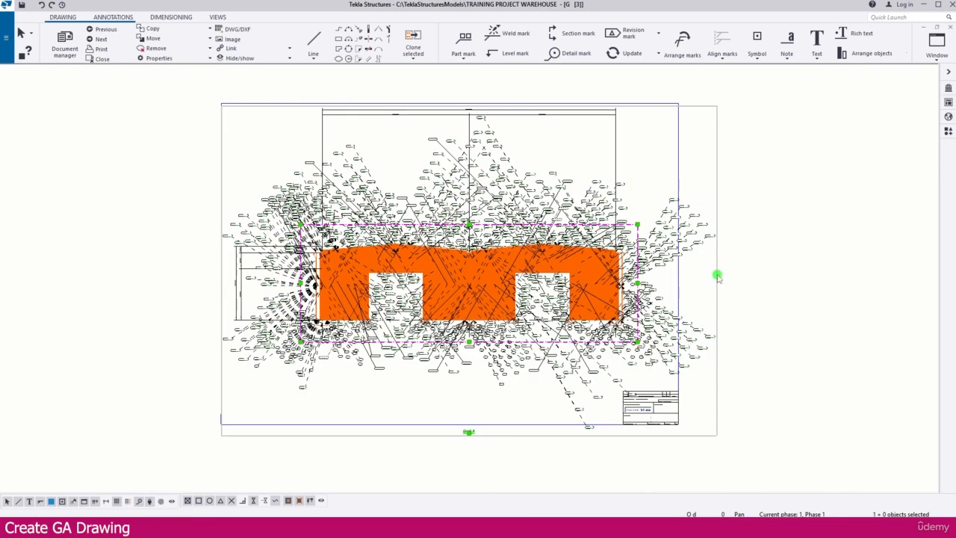
{"action": "double_click", "coordinate": [717, 273]}
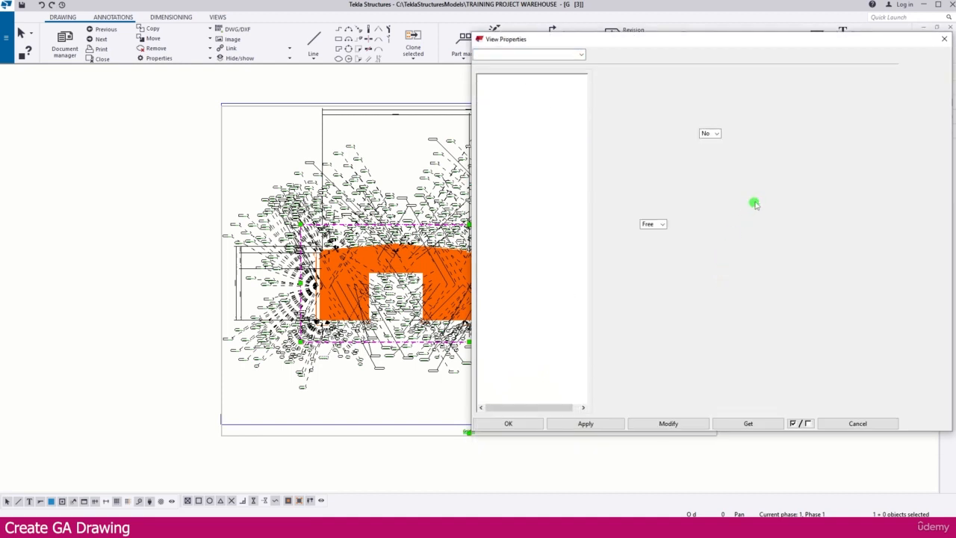
{"action": "left_click_drag", "start_coordinate": [805, 178], "coordinate": [777, 178]}
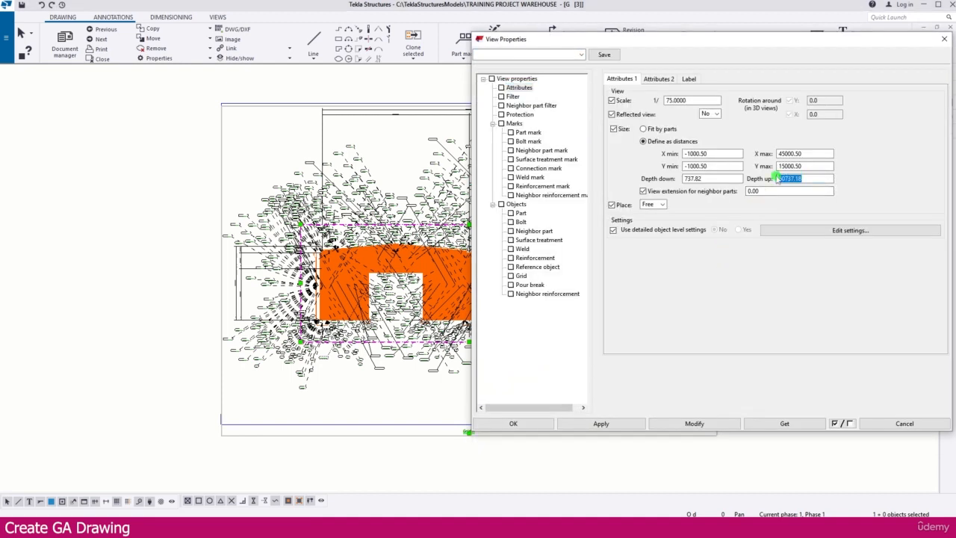
{"action": "type", "text": "200"}
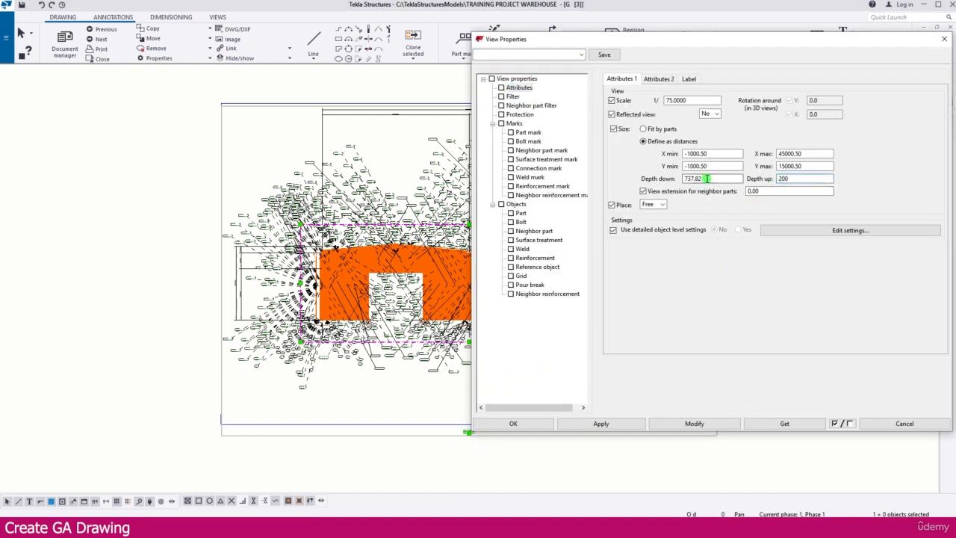
{"action": "left_click_drag", "start_coordinate": [716, 179], "coordinate": [667, 179]}
{"action": "type", "text": "200"}
{"action": "left_click", "coordinate": [703, 424]}
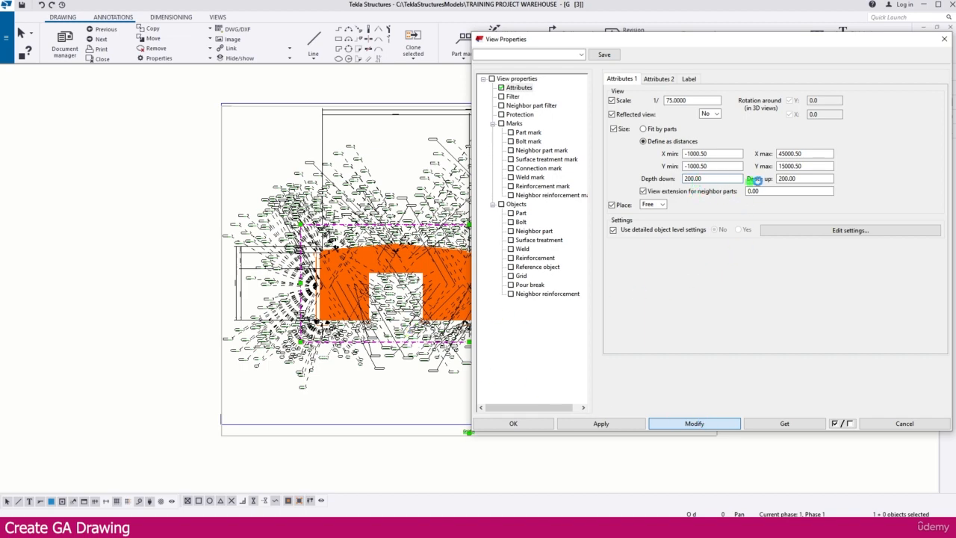
{"action": "scroll", "coordinate": [335, 296], "scroll_direction": "up", "scroll_amount": 4}
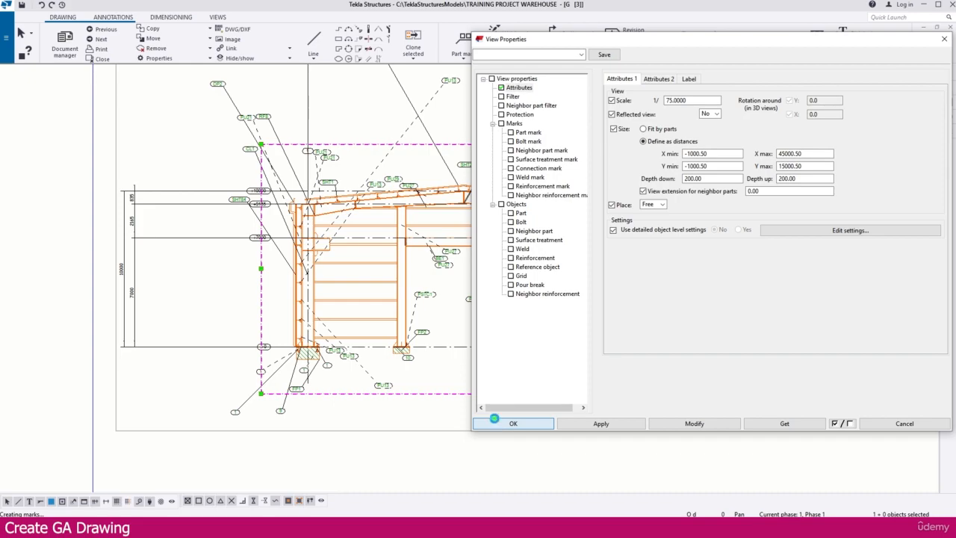
{"action": "left_click", "coordinate": [495, 418]}
Examine the frames, part marks, purlins and footings across the Grid A elevation
{"action": "scroll", "coordinate": [354, 320], "scroll_direction": "up", "scroll_amount": 8}
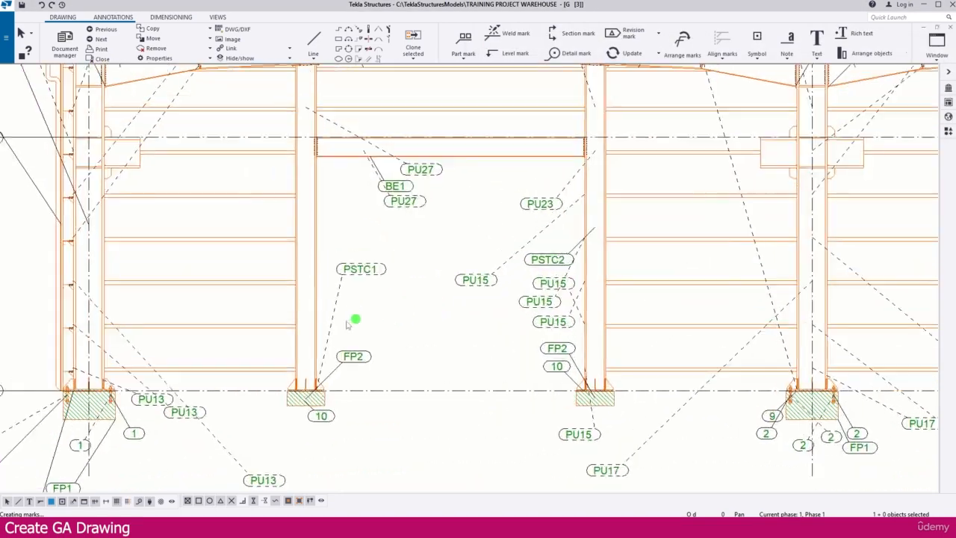
{"action": "scroll", "coordinate": [292, 327], "scroll_direction": "down", "scroll_amount": 6}
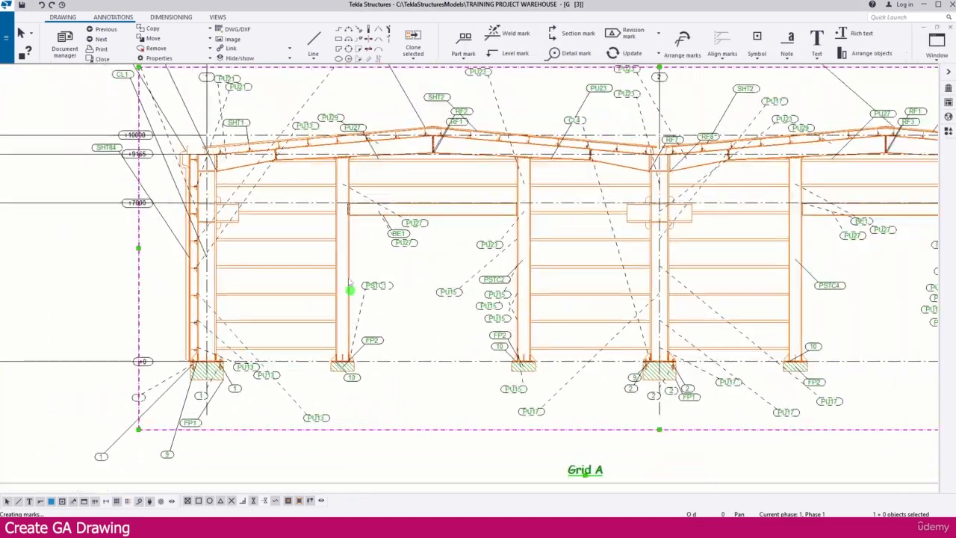
{"action": "middle_click_drag", "start_coordinate": [603, 234], "coordinate": [359, 232]}
{"action": "scroll", "coordinate": [358, 232], "scroll_direction": "up", "scroll_amount": 1}
{"action": "scroll", "coordinate": [358, 231], "scroll_direction": "down", "scroll_amount": 2}
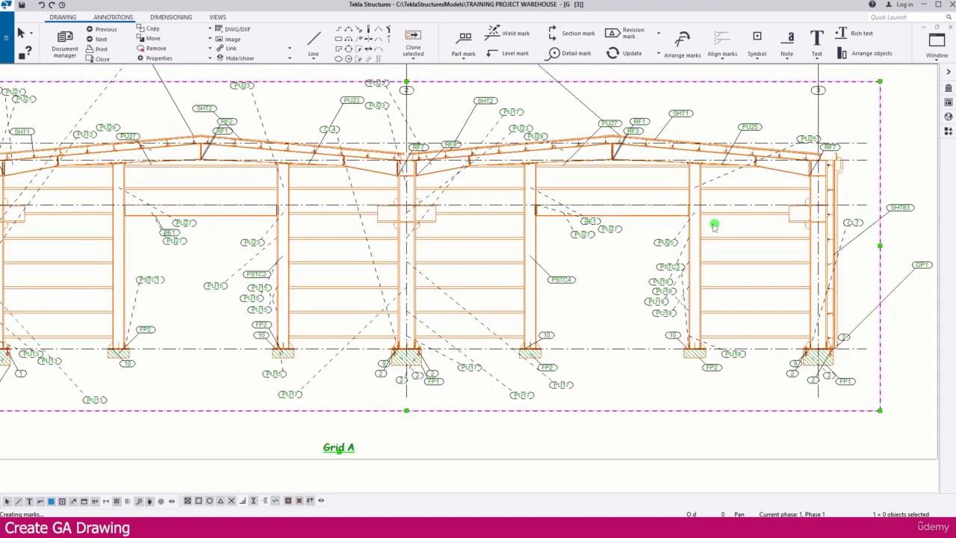
{"action": "middle_click_drag", "start_coordinate": [776, 242], "coordinate": [609, 237]}
{"action": "scroll", "coordinate": [607, 237], "scroll_direction": "up", "scroll_amount": 3}
{"action": "scroll", "coordinate": [572, 248], "scroll_direction": "down", "scroll_amount": 4}
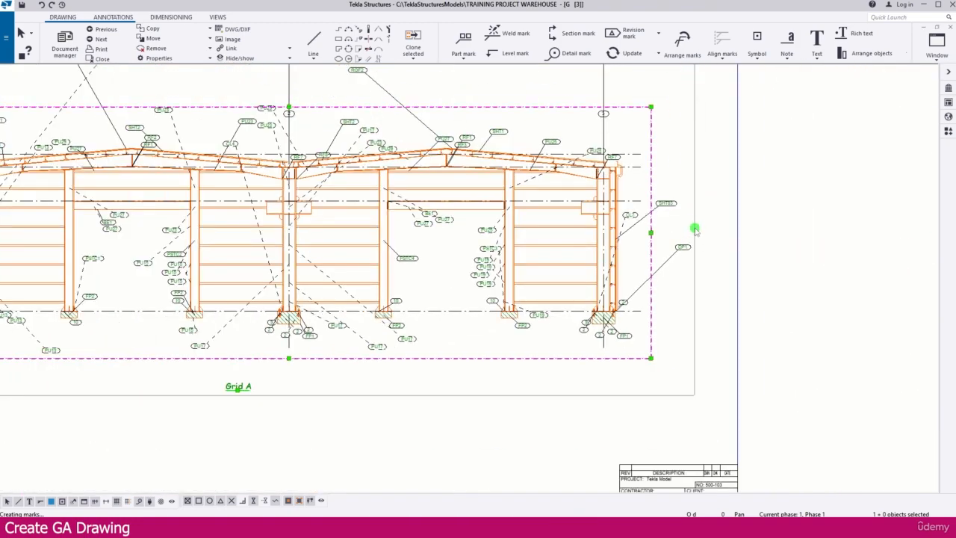
In the Grid A view's part appearance properties, set the visible line color to black
{"action": "double_click", "coordinate": [695, 228]}
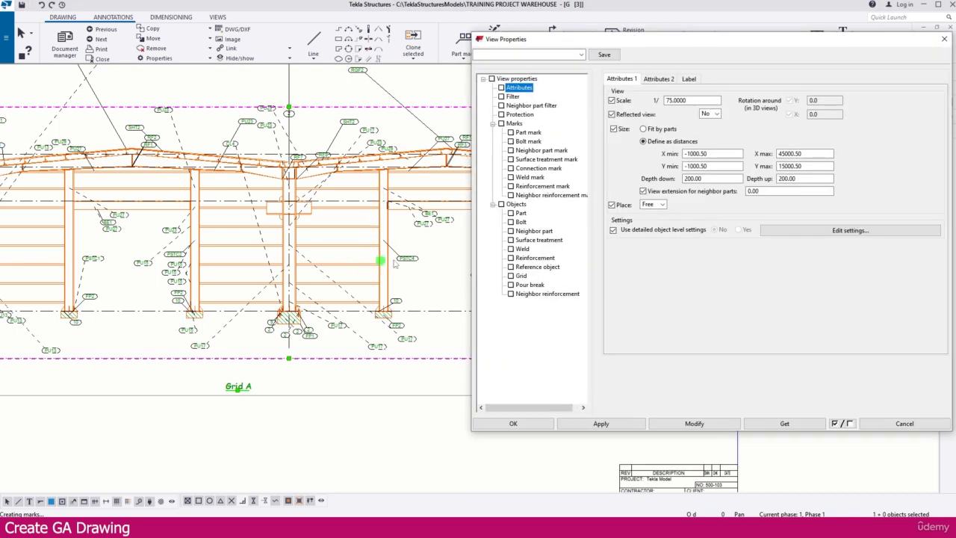
{"action": "left_click", "coordinate": [521, 213]}
{"action": "left_click", "coordinate": [650, 94]}
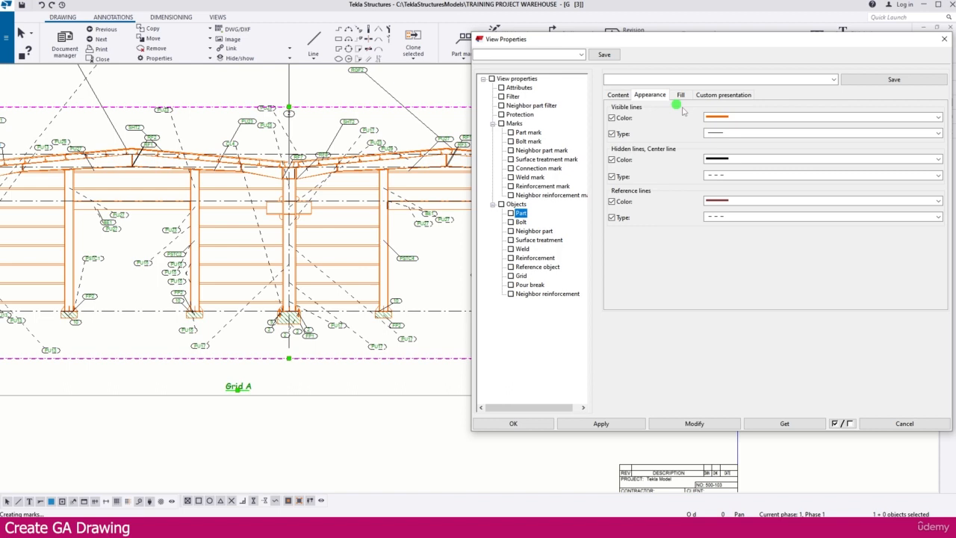
{"action": "left_click", "coordinate": [745, 120]}
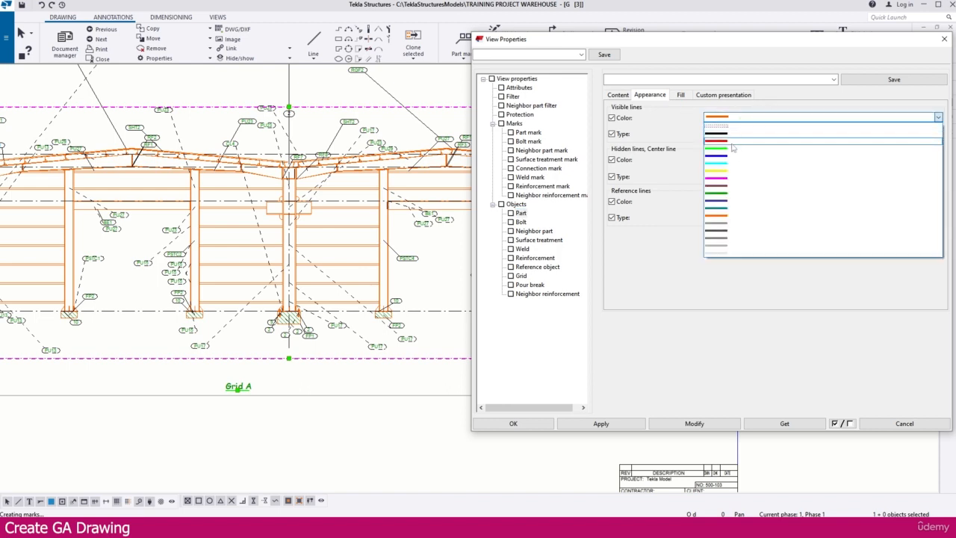
{"action": "left_click", "coordinate": [724, 134]}
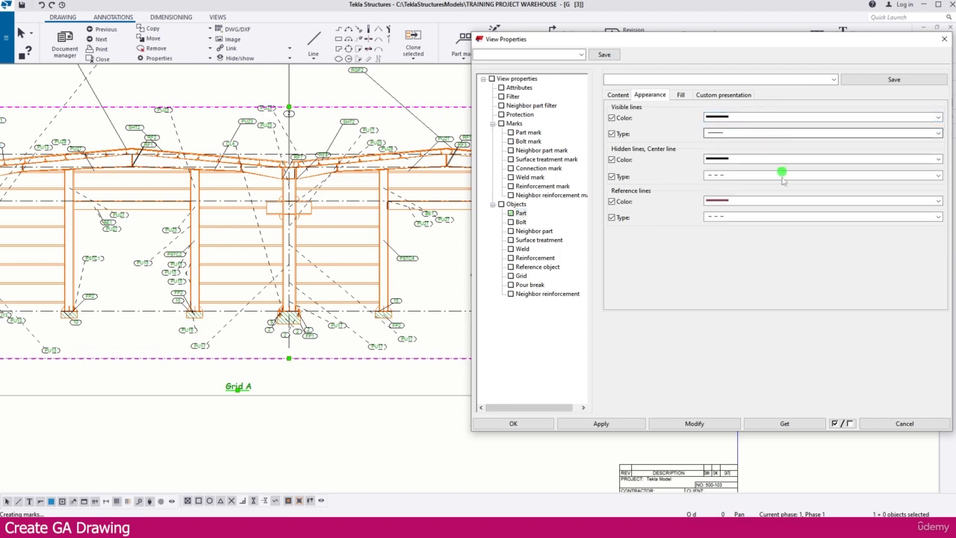
Set the parts' hidden lines to red short dashes and reference lines to a red dash-dot type, and apply the changes to the view
{"action": "left_click", "coordinate": [729, 159]}
{"action": "left_click", "coordinate": [726, 182]}
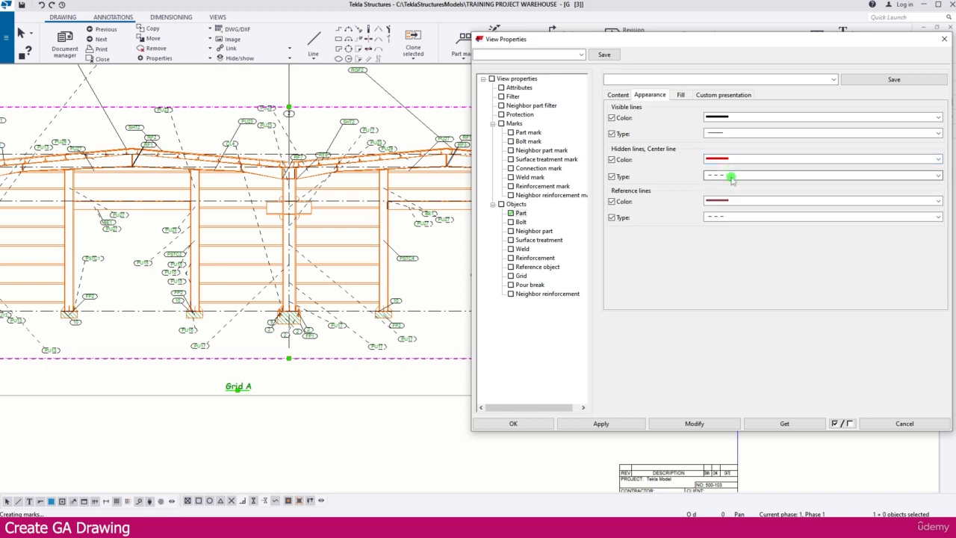
{"action": "left_click", "coordinate": [728, 177]}
{"action": "left_click", "coordinate": [717, 202]}
{"action": "left_click", "coordinate": [721, 215]}
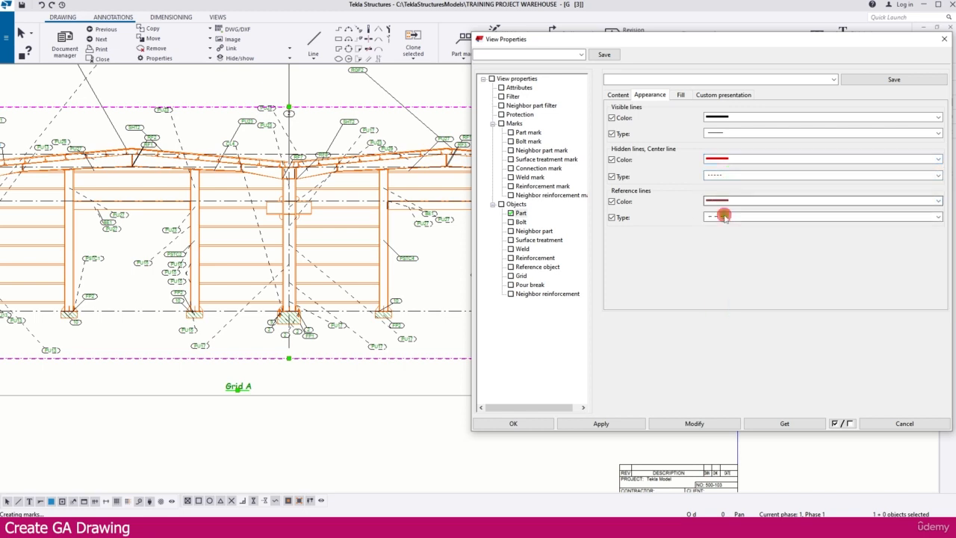
{"action": "left_click", "coordinate": [723, 276]}
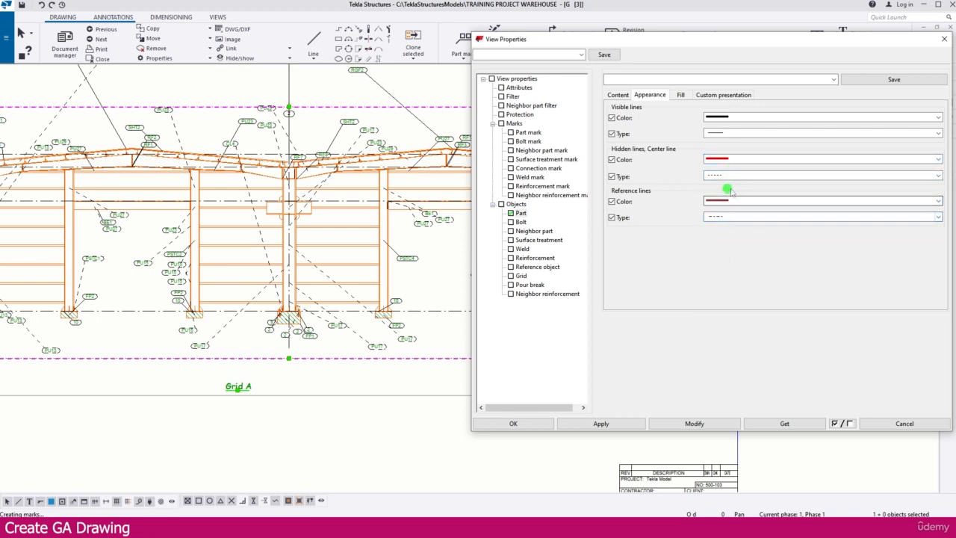
{"action": "left_click", "coordinate": [729, 207]}
{"action": "left_click", "coordinate": [728, 223]}
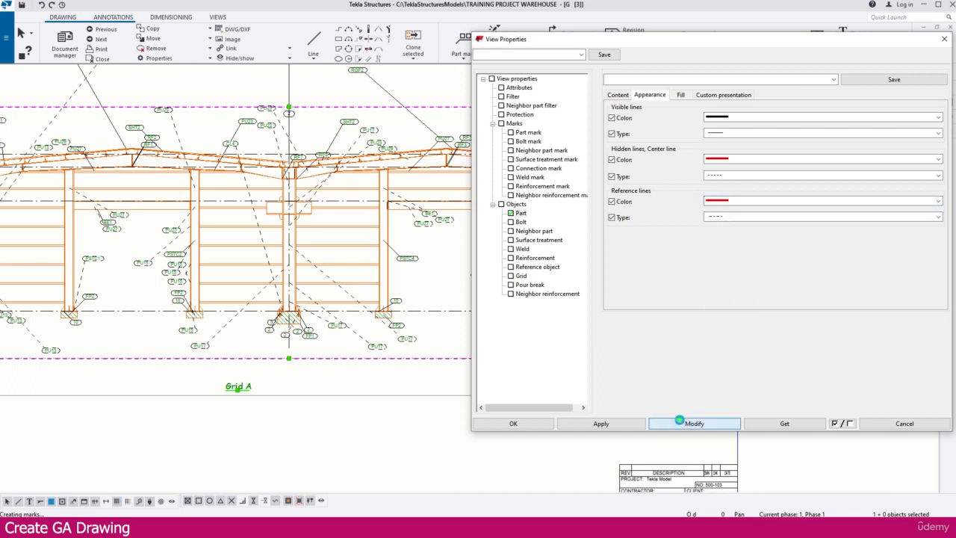
{"action": "left_click", "coordinate": [679, 423]}
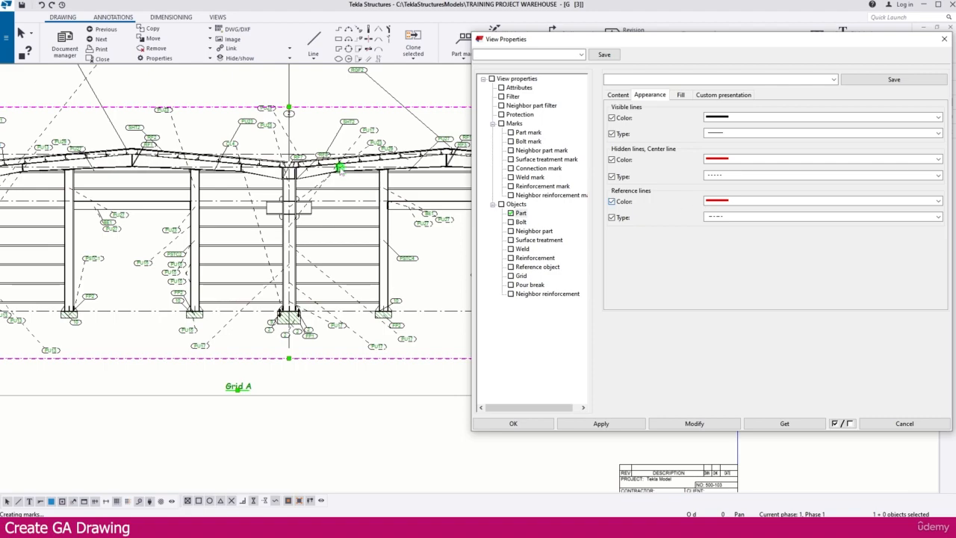
Turn on hidden lines and own hidden lines for the parts in the Grid A view, apply, and close the view properties
{"action": "scroll", "coordinate": [340, 183], "scroll_direction": "up", "scroll_amount": 2}
{"action": "scroll", "coordinate": [338, 183], "scroll_direction": "up", "scroll_amount": 3}
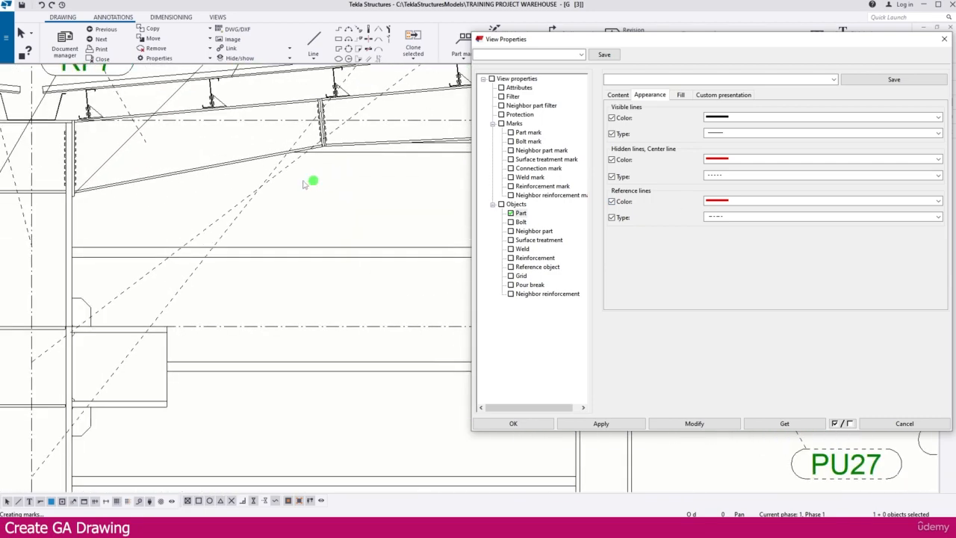
{"action": "scroll", "coordinate": [245, 186], "scroll_direction": "up", "scroll_amount": 1}
{"action": "scroll", "coordinate": [126, 188], "scroll_direction": "up", "scroll_amount": 3}
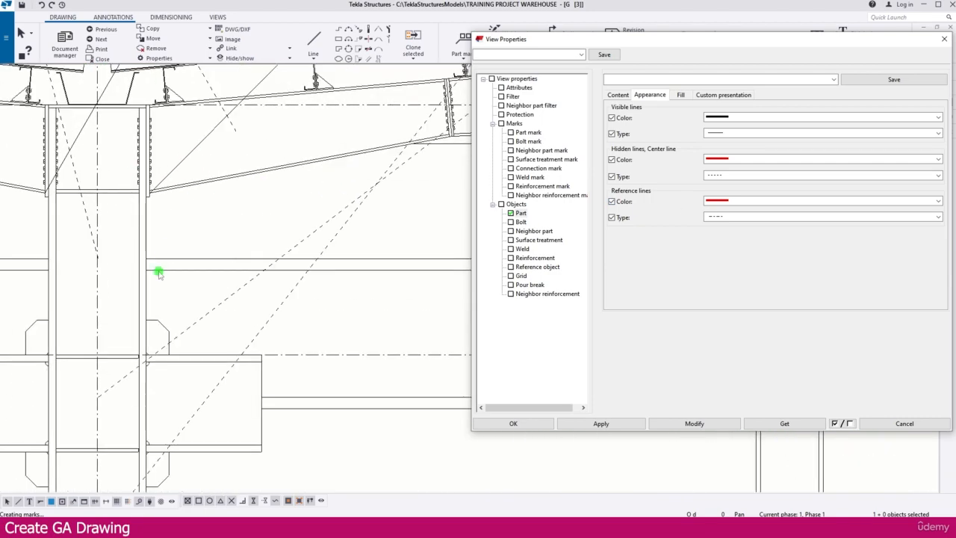
{"action": "scroll", "coordinate": [185, 247], "scroll_direction": "down", "scroll_amount": 3}
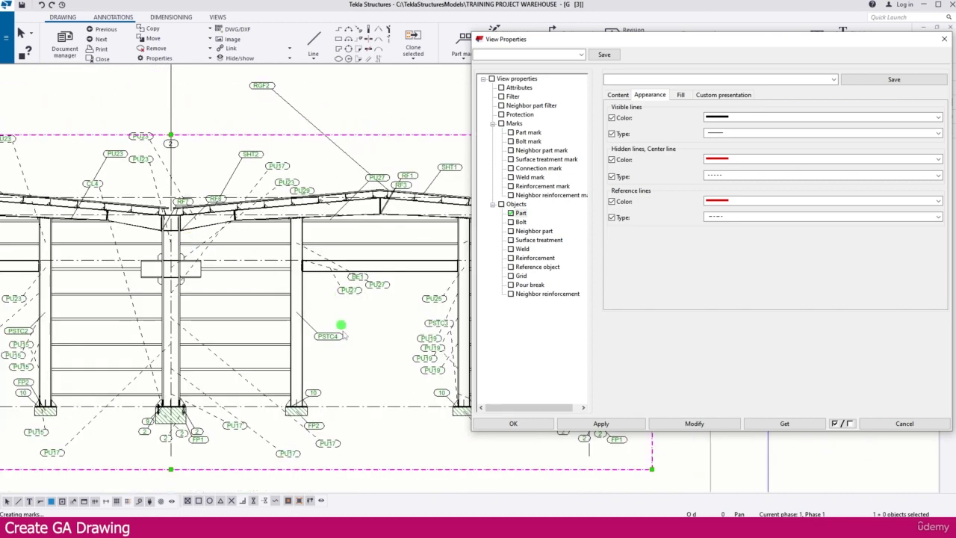
{"action": "scroll", "coordinate": [285, 389], "scroll_direction": "up", "scroll_amount": 2}
{"action": "scroll", "coordinate": [285, 389], "scroll_direction": "up", "scroll_amount": 3}
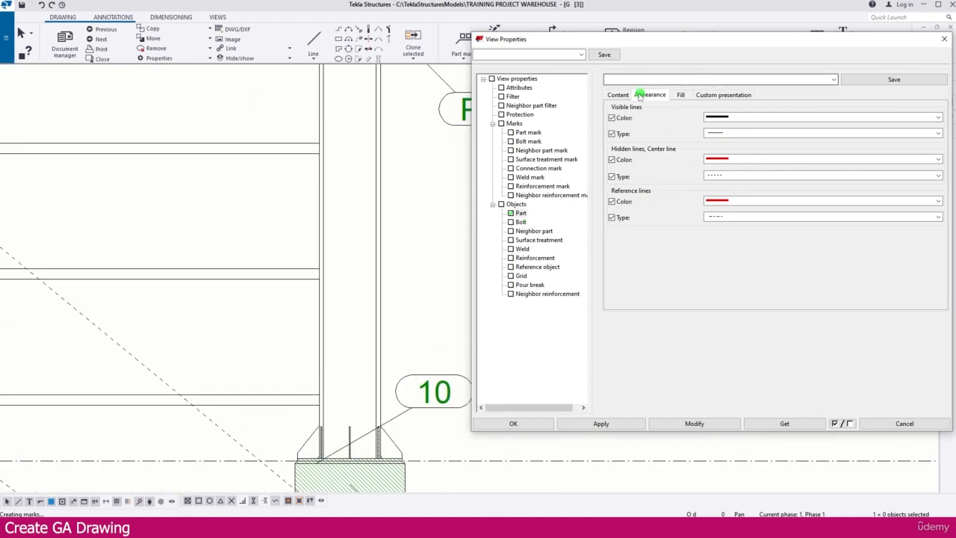
{"action": "left_click", "coordinate": [618, 95]}
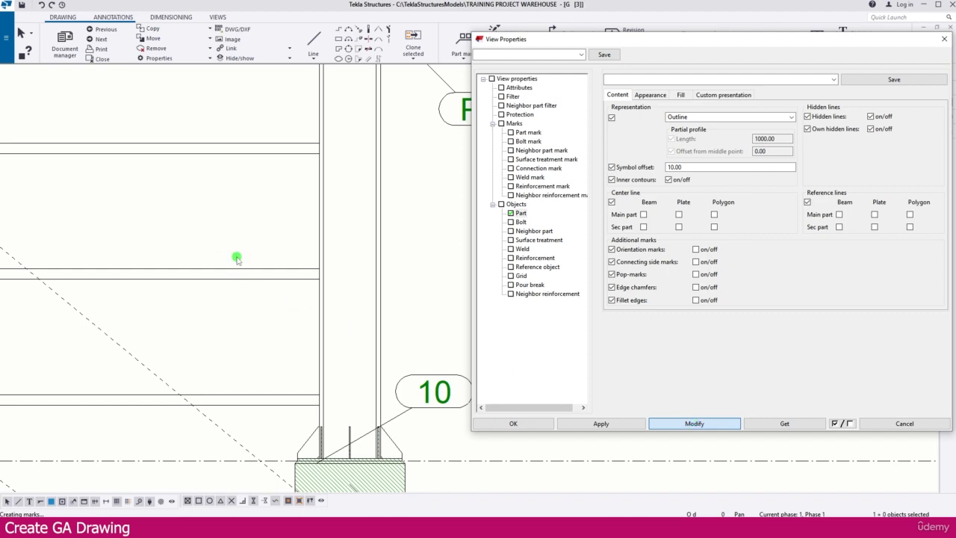
{"action": "scroll", "coordinate": [350, 281], "scroll_direction": "down", "scroll_amount": 8}
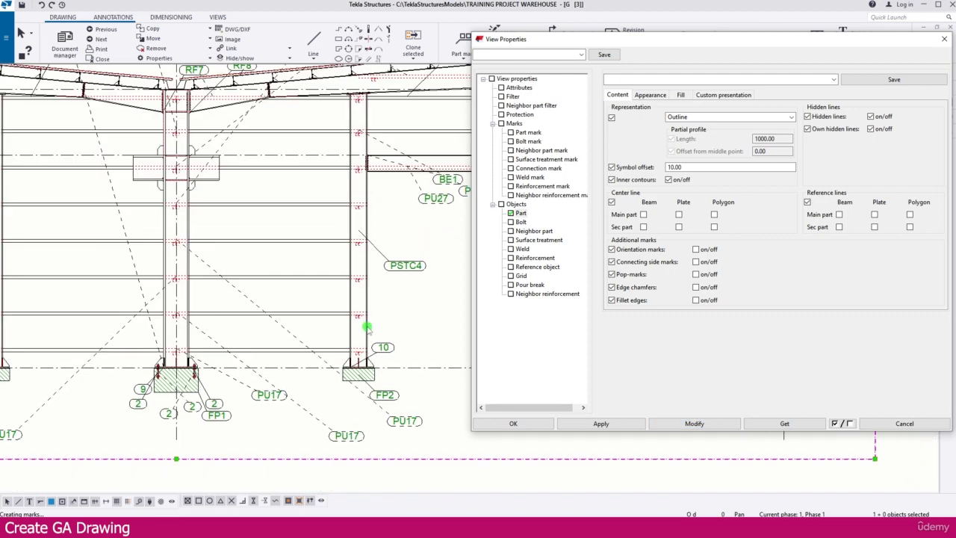
{"action": "scroll", "coordinate": [258, 289], "scroll_direction": "up", "scroll_amount": 8}
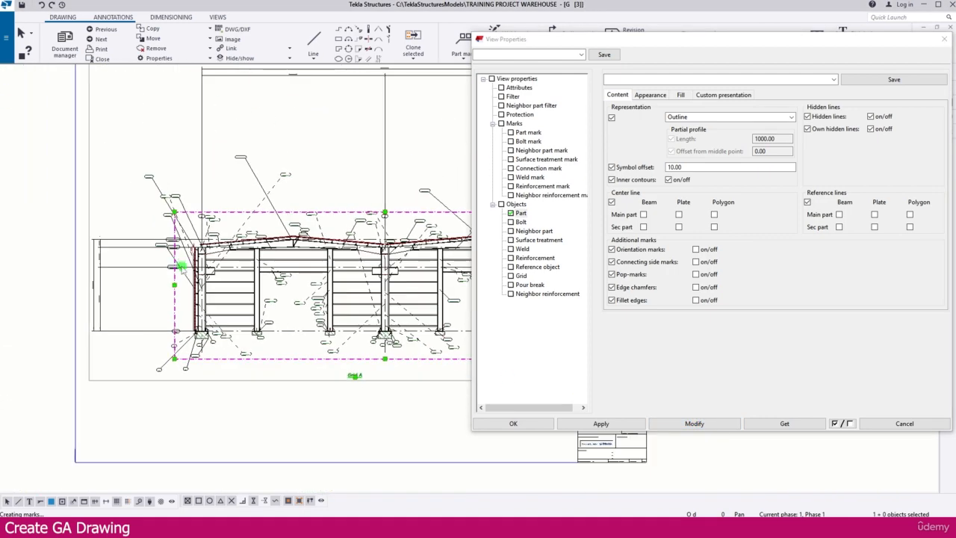
{"action": "scroll", "coordinate": [206, 285], "scroll_direction": "down", "scroll_amount": 8}
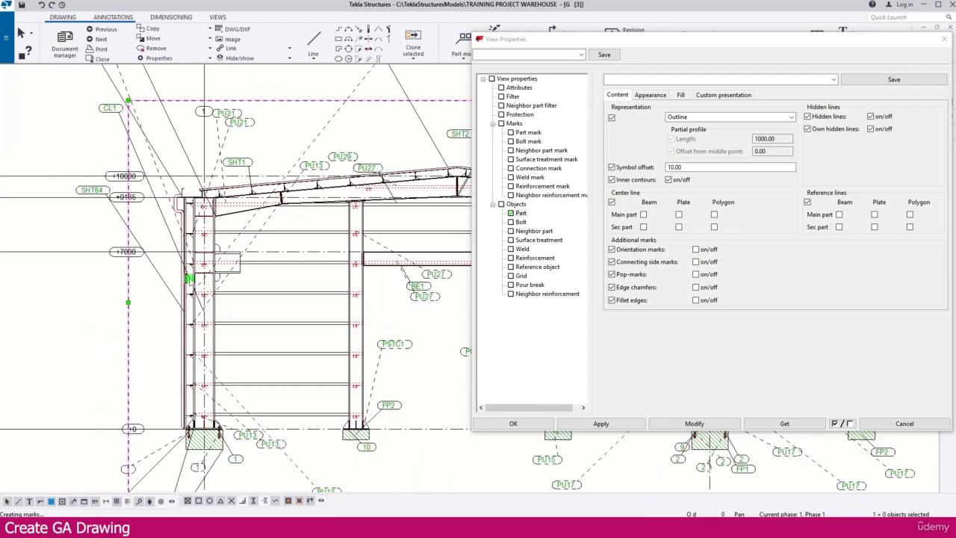
{"action": "left_click", "coordinate": [513, 423]}
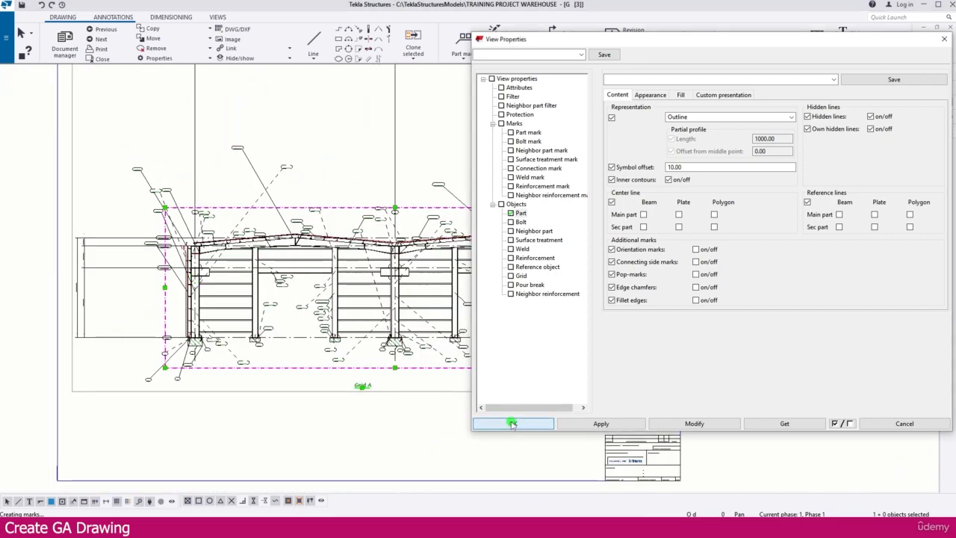
Move the horizontal grid dimensions above the Grid A elevation down closer to the roof
{"action": "scroll", "coordinate": [508, 420], "scroll_direction": "down", "scroll_amount": 3}
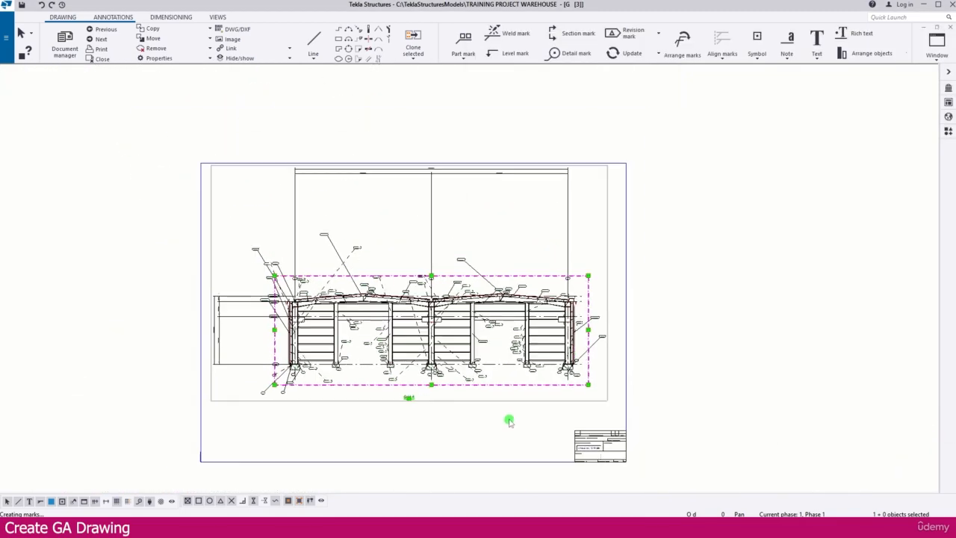
{"action": "scroll", "coordinate": [433, 224], "scroll_direction": "up", "scroll_amount": 2}
{"action": "scroll", "coordinate": [437, 216], "scroll_direction": "up", "scroll_amount": 2}
{"action": "mouse_move", "coordinate": [426, 171]}
{"action": "left_mouse_down"}
{"action": "mouse_move", "coordinate": [407, 310]}
{"action": "mouse_move", "coordinate": [446, 163]}
{"action": "mouse_move", "coordinate": [423, 278]}
{"action": "left_mouse_up"}
{"action": "scroll", "coordinate": [412, 219], "scroll_direction": "down", "scroll_amount": 3}
{"action": "scroll", "coordinate": [384, 376], "scroll_direction": "up", "scroll_amount": 5}
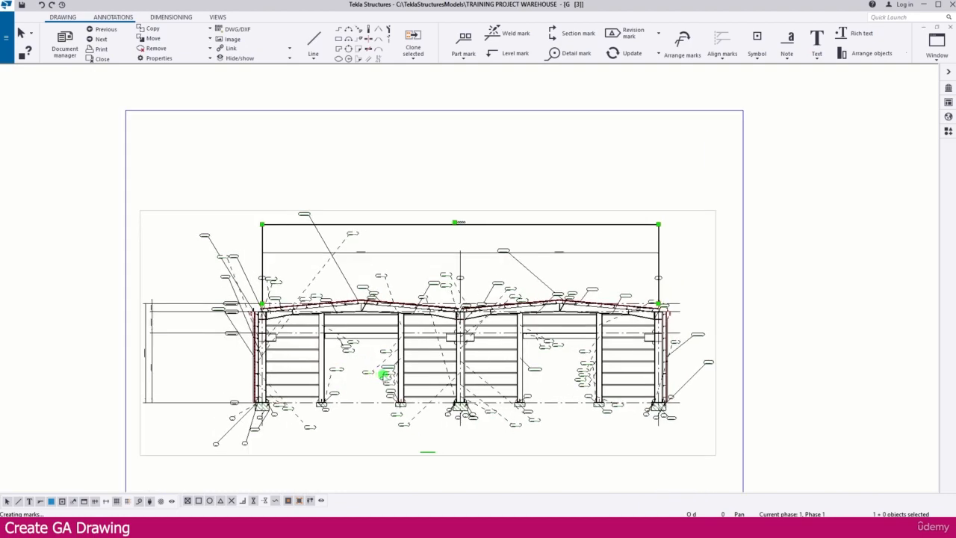
{"action": "middle_click_drag", "start_coordinate": [392, 321], "coordinate": [436, 237]}
{"action": "scroll", "coordinate": [256, 224], "scroll_direction": "up", "scroll_amount": 2}
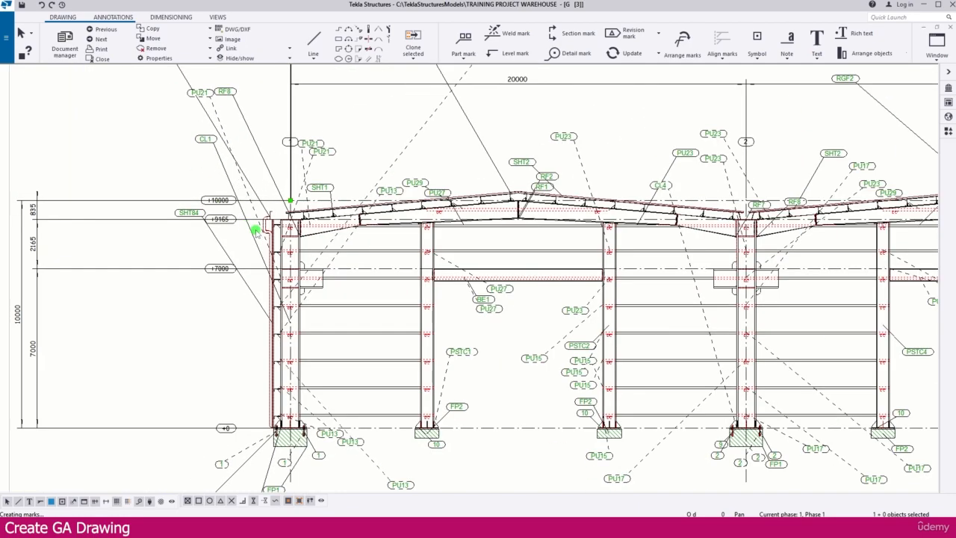
Delete the part marks and horizontal grid dimensions from the Grid A elevation, keeping the vertical level dimensions
{"action": "scroll", "coordinate": [256, 213], "scroll_direction": "down", "scroll_amount": 4}
{"action": "mouse_move", "coordinate": [183, 126]}
{"action": "left_mouse_down"}
{"action": "mouse_move", "coordinate": [511, 314]}
{"action": "mouse_move", "coordinate": [689, 379]}
{"action": "mouse_move", "coordinate": [685, 362]}
{"action": "mouse_move", "coordinate": [679, 372]}
{"action": "left_mouse_up"}
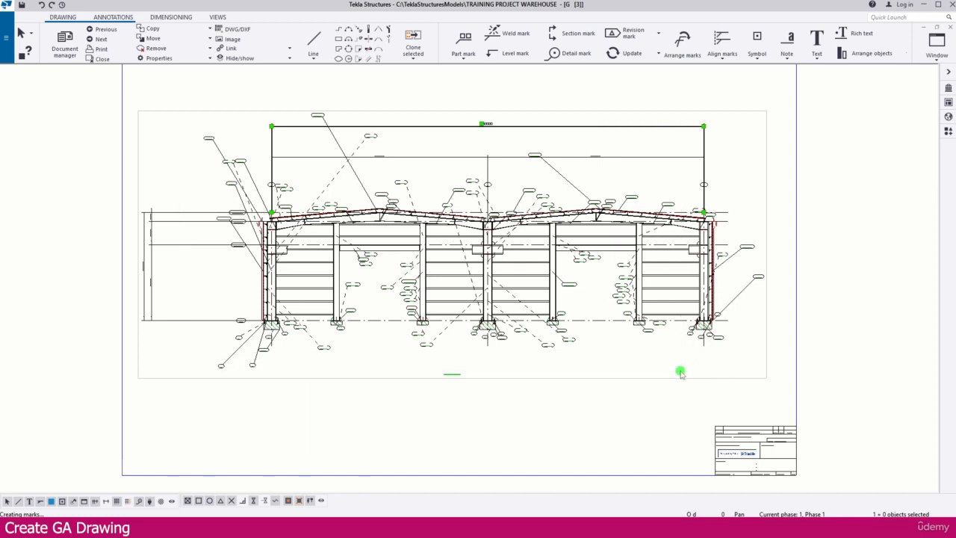
{"action": "left_click", "coordinate": [622, 346]}
{"action": "left_click_drag", "start_coordinate": [576, 169], "coordinate": [797, 362]}
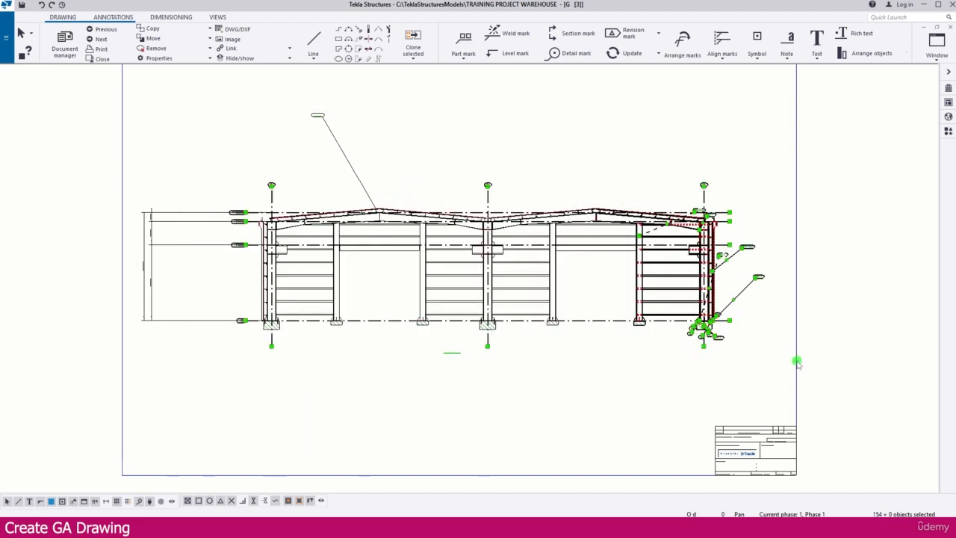
{"action": "left_click", "coordinate": [791, 359]}
Move the vertical level dimension and the overall height dimension of the Grid A elevation closer to the grid 1 column
{"action": "scroll", "coordinate": [535, 207], "scroll_direction": "up", "scroll_amount": 2}
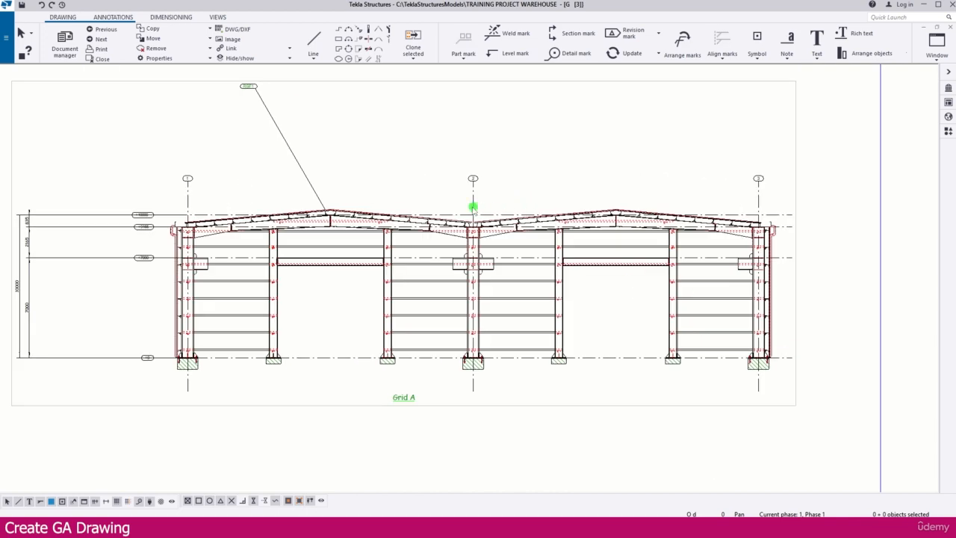
{"action": "scroll", "coordinate": [203, 200], "scroll_direction": "up", "scroll_amount": 1}
{"action": "scroll", "coordinate": [201, 201], "scroll_direction": "up", "scroll_amount": 1}
{"action": "scroll", "coordinate": [145, 219], "scroll_direction": "up", "scroll_amount": 6}
{"action": "middle_click_drag", "start_coordinate": [163, 216], "coordinate": [360, 199]}
{"action": "scroll", "coordinate": [360, 200], "scroll_direction": "down", "scroll_amount": 3}
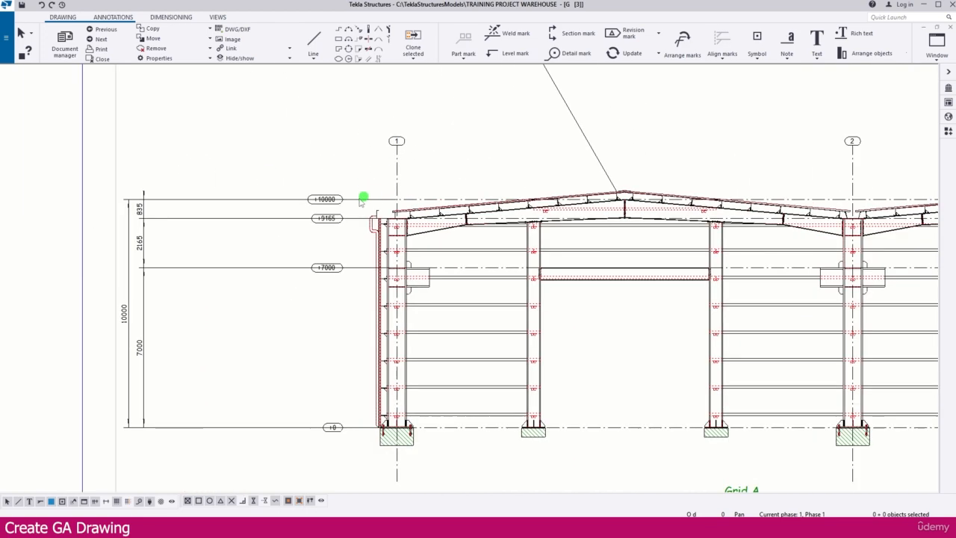
{"action": "left_click", "coordinate": [143, 211]}
{"action": "scroll", "coordinate": [143, 212], "scroll_direction": "up", "scroll_amount": 1}
{"action": "left_click_drag", "start_coordinate": [143, 213], "coordinate": [411, 241]}
{"action": "left_click", "coordinate": [126, 217]}
{"action": "left_click_drag", "start_coordinate": [125, 217], "coordinate": [385, 239]}
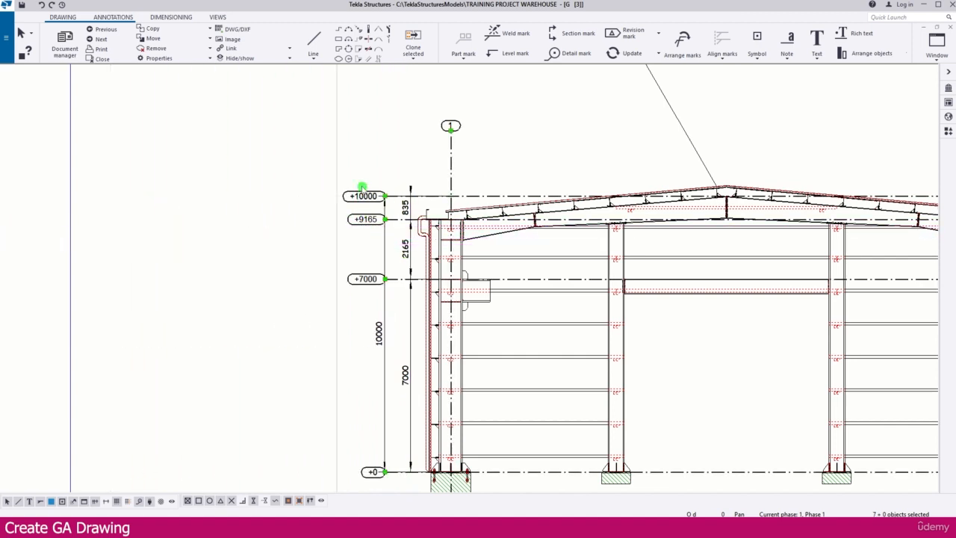
Stretch the ends of the horizontal level grid lines outward so their labels sit clear of the vertical dimensions
{"action": "left_click_drag", "start_coordinate": [343, 155], "coordinate": [409, 491]}
{"action": "left_click_drag", "start_coordinate": [383, 196], "coordinate": [251, 195]}
{"action": "scroll", "coordinate": [244, 160], "scroll_direction": "down", "scroll_amount": 2}
{"action": "left_click", "coordinate": [244, 160]}
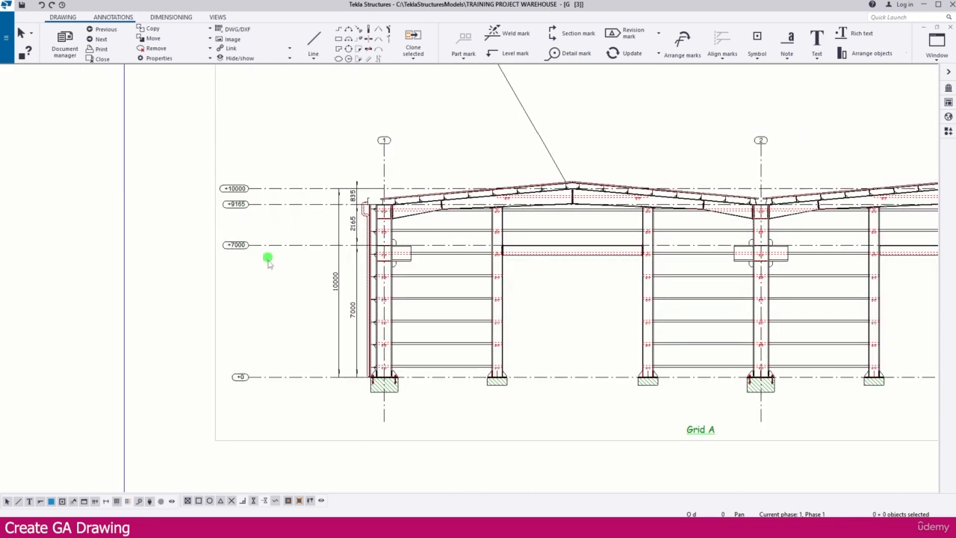
Change the Grid A grid's text placing to show labels only below the vertical grid lines, removing the level labels
{"action": "scroll", "coordinate": [239, 245], "scroll_direction": "up", "scroll_amount": 2}
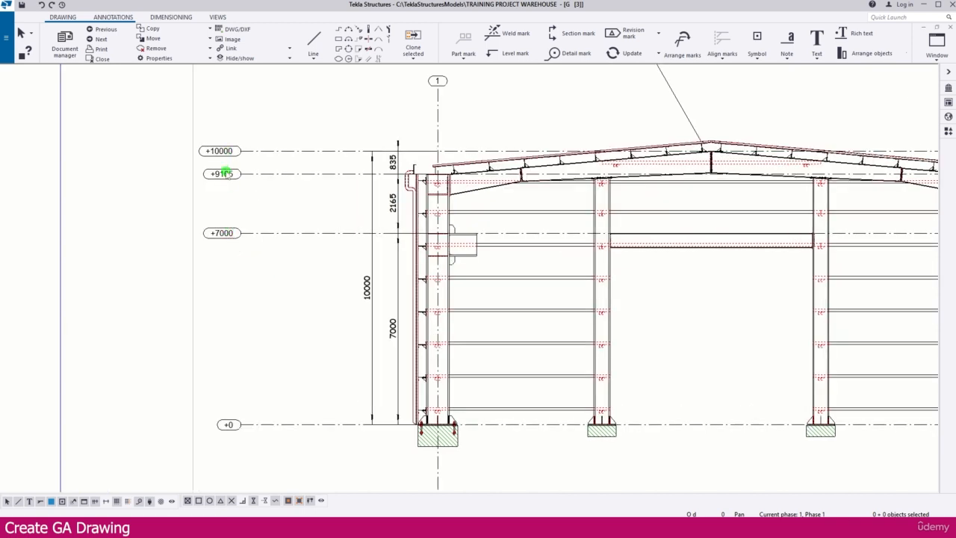
{"action": "double_click", "coordinate": [224, 174]}
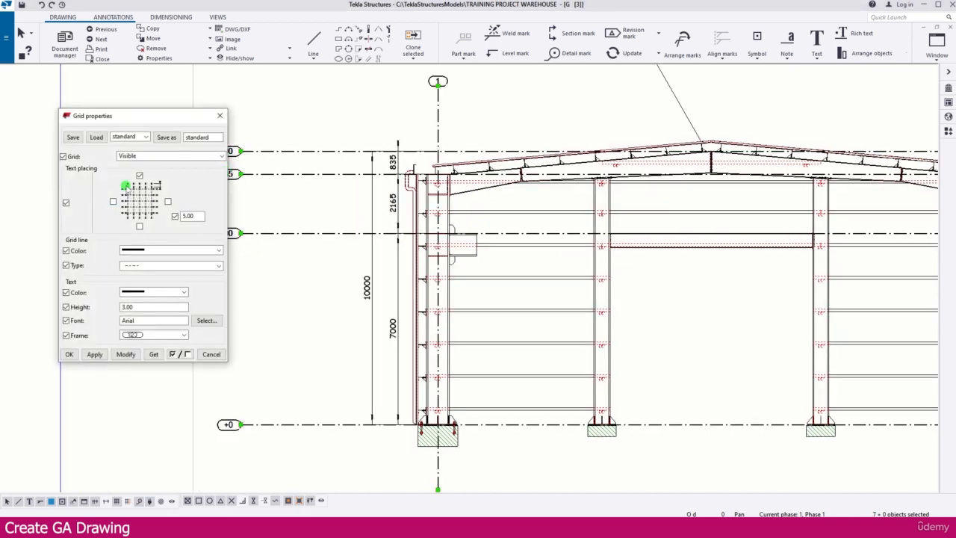
{"action": "left_click", "coordinate": [125, 354]}
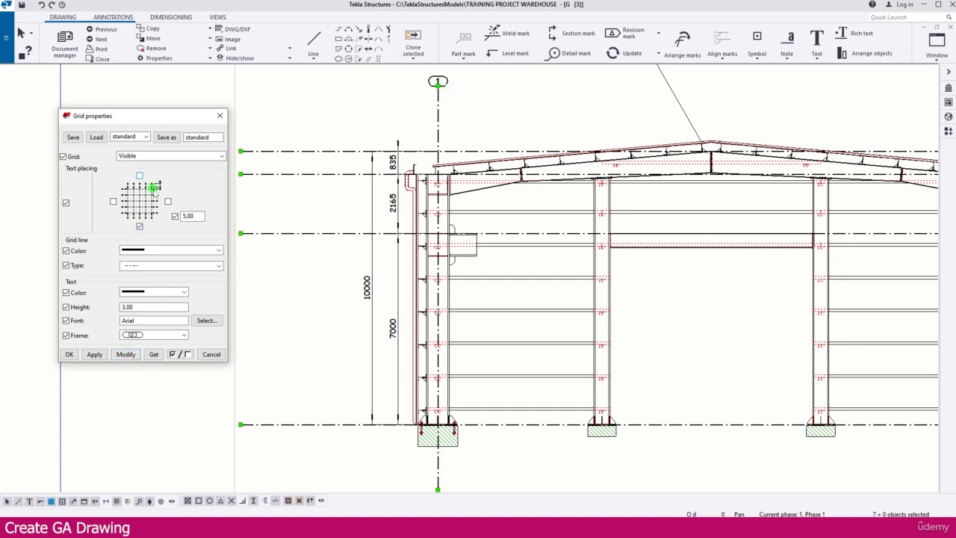
{"action": "left_click", "coordinate": [125, 354]}
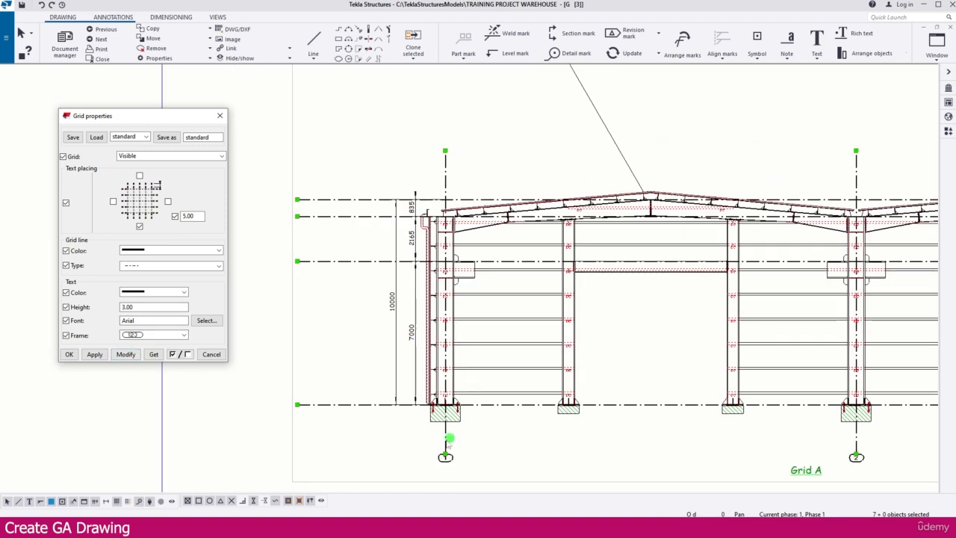
{"action": "left_click", "coordinate": [220, 116]}
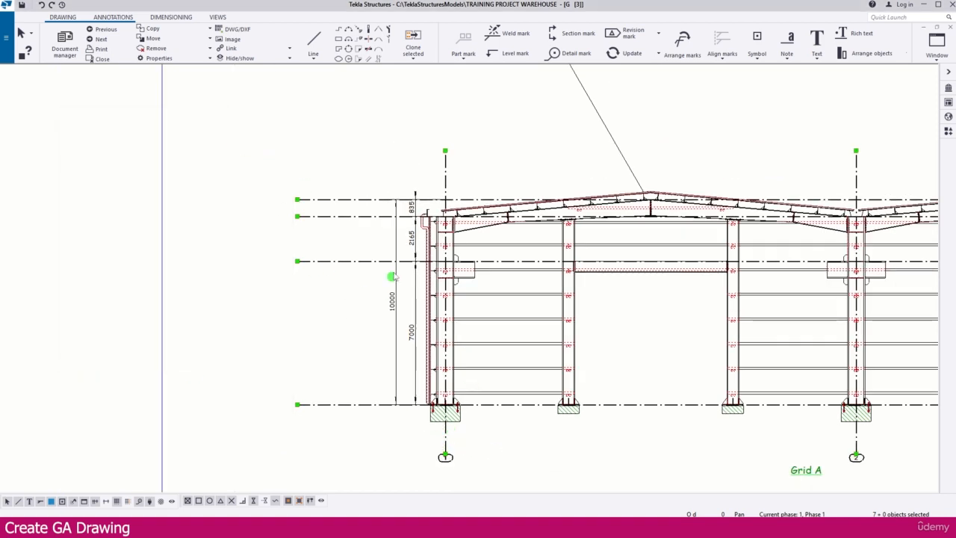
{"action": "left_click", "coordinate": [355, 336]}
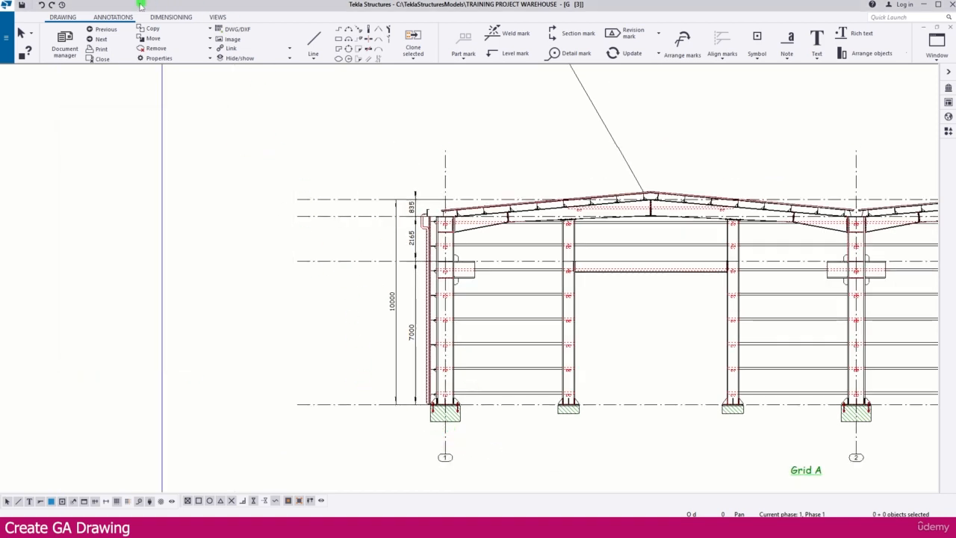
Place a level mark on the lowest horizontal grid line, beside the vertical dimensions of the Grid A elevation
{"action": "left_click", "coordinate": [79, 19]}
{"action": "left_click", "coordinate": [106, 20]}
{"action": "left_click", "coordinate": [112, 55]}
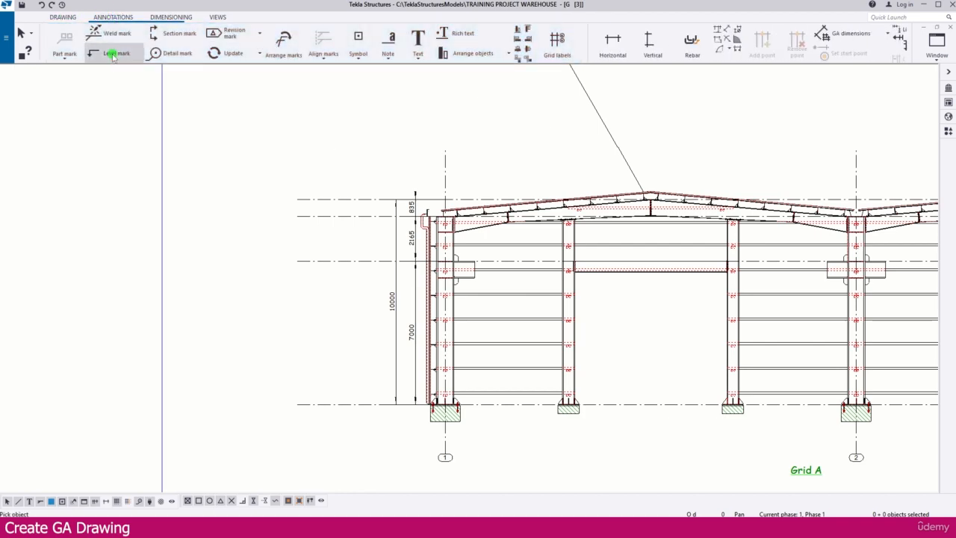
{"action": "scroll", "coordinate": [351, 422], "scroll_direction": "up", "scroll_amount": 2}
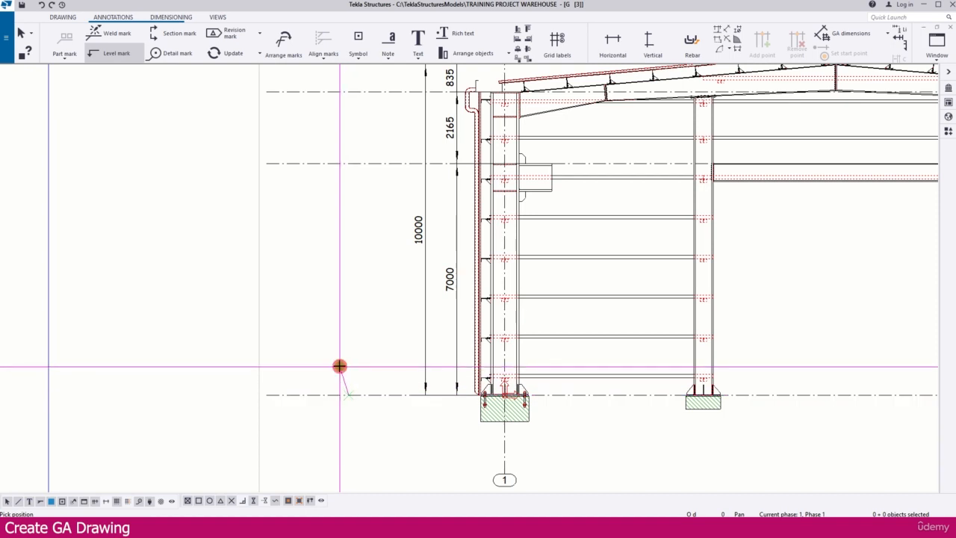
{"action": "left_click", "coordinate": [339, 366]}
{"action": "scroll", "coordinate": [338, 363], "scroll_direction": "up", "scroll_amount": 3}
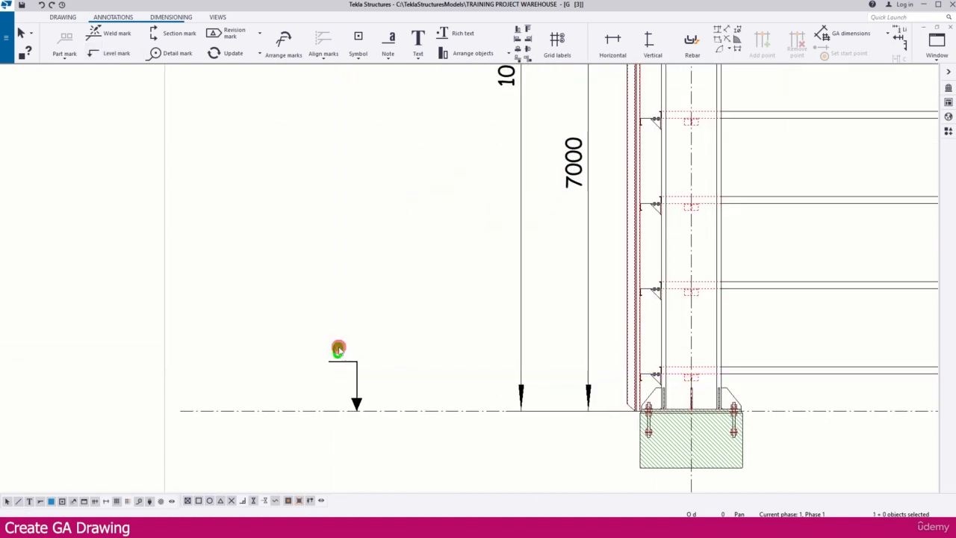
Add the prefix "EL." to the level mark at the base line and apply it
{"action": "double_click", "coordinate": [336, 351]}
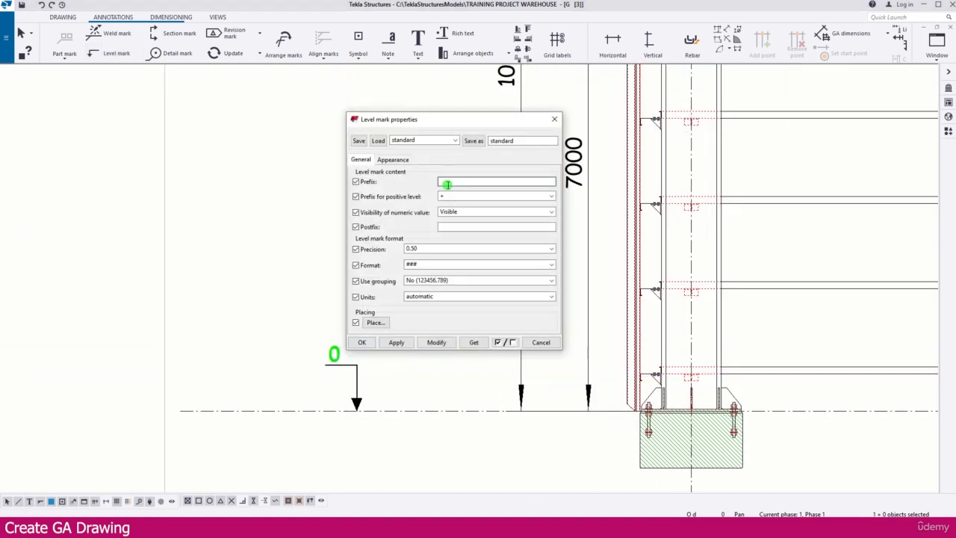
{"action": "left_click", "coordinate": [447, 184]}
{"action": "type", "text": "EL"}
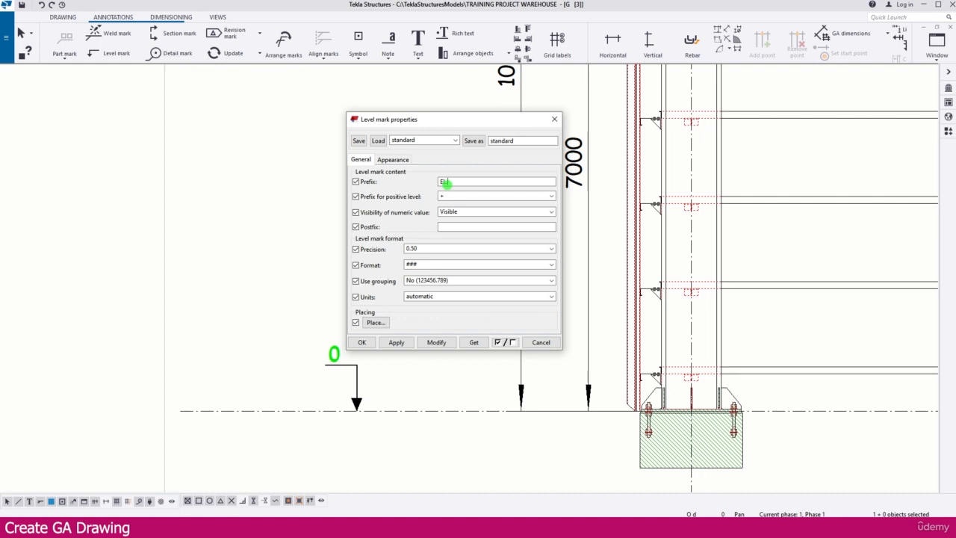
{"action": "type", "text": "."}
{"action": "left_click", "coordinate": [437, 342]}
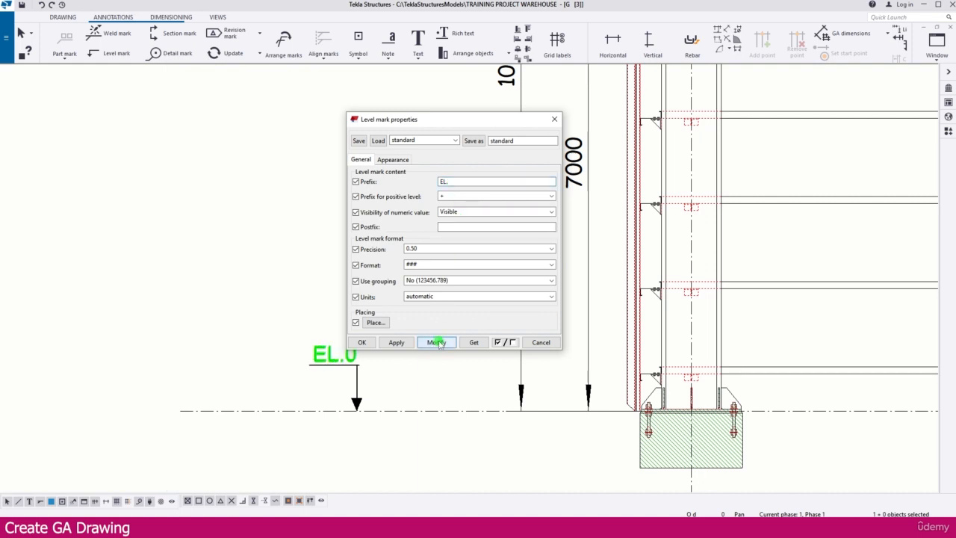
{"action": "left_click", "coordinate": [365, 342]}
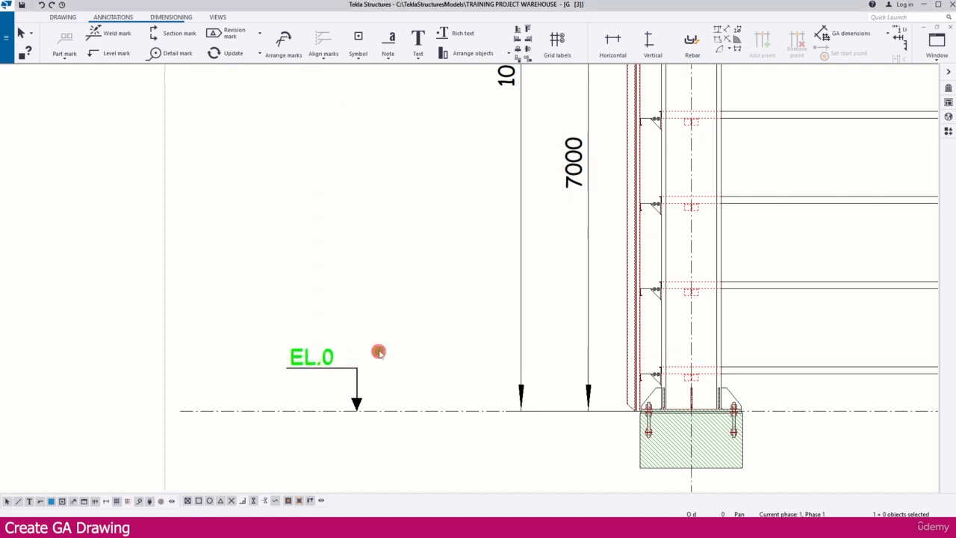
Place a level mark on the +7000 grid line and shift it to sit clear above the line
{"action": "left_click", "coordinate": [116, 53]}
{"action": "scroll", "coordinate": [366, 341], "scroll_direction": "down", "scroll_amount": 4}
{"action": "scroll", "coordinate": [371, 174], "scroll_direction": "up", "scroll_amount": 2}
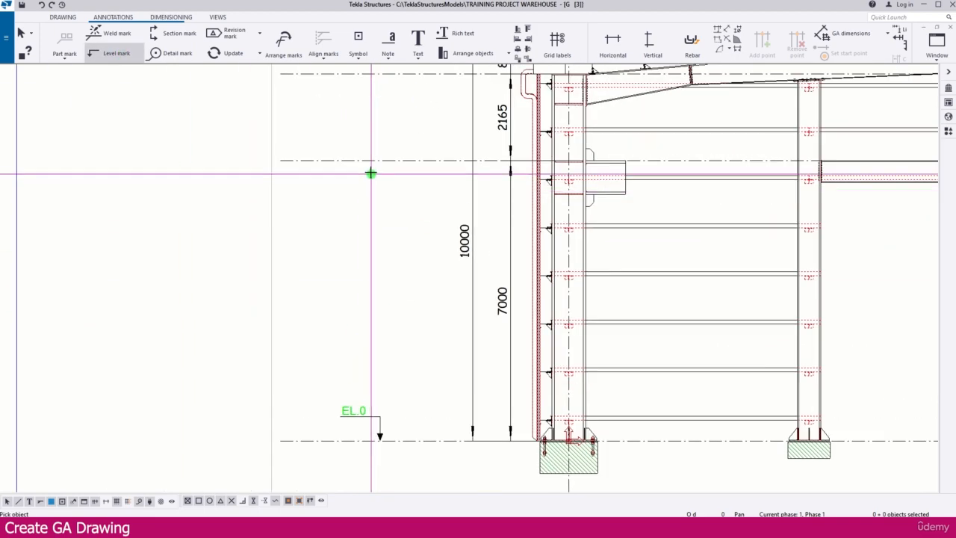
{"action": "left_click", "coordinate": [369, 159]}
{"action": "left_click", "coordinate": [361, 134]}
{"action": "scroll", "coordinate": [335, 111], "scroll_direction": "up", "scroll_amount": 1}
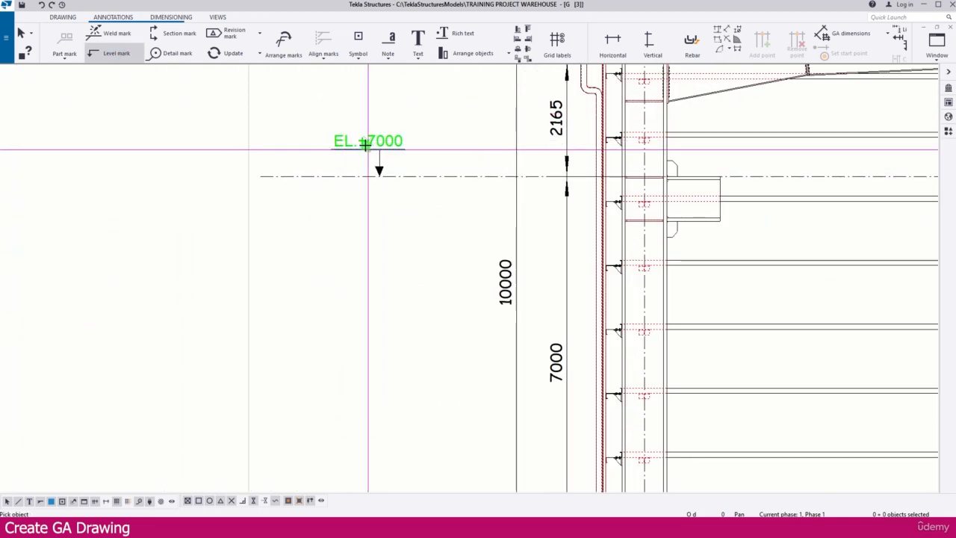
{"action": "key", "text": "Escape"}
{"action": "left_click", "coordinate": [385, 140]}
{"action": "left_click_drag", "start_coordinate": [385, 141], "coordinate": [352, 132]}
Place level marks on the +9165 and +10000 grid lines, in line with the mark at +7000
{"action": "middle_click_drag", "start_coordinate": [403, 177], "coordinate": [365, 438]}
{"action": "scroll", "coordinate": [346, 394], "scroll_direction": "up", "scroll_amount": 1}
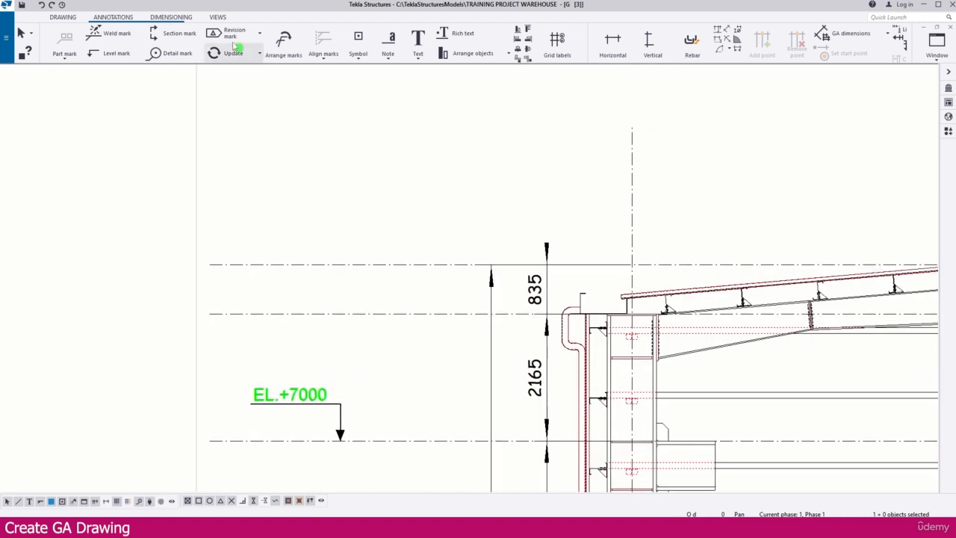
{"action": "left_click", "coordinate": [116, 53]}
{"action": "scroll", "coordinate": [341, 314], "scroll_direction": "up", "scroll_amount": 1}
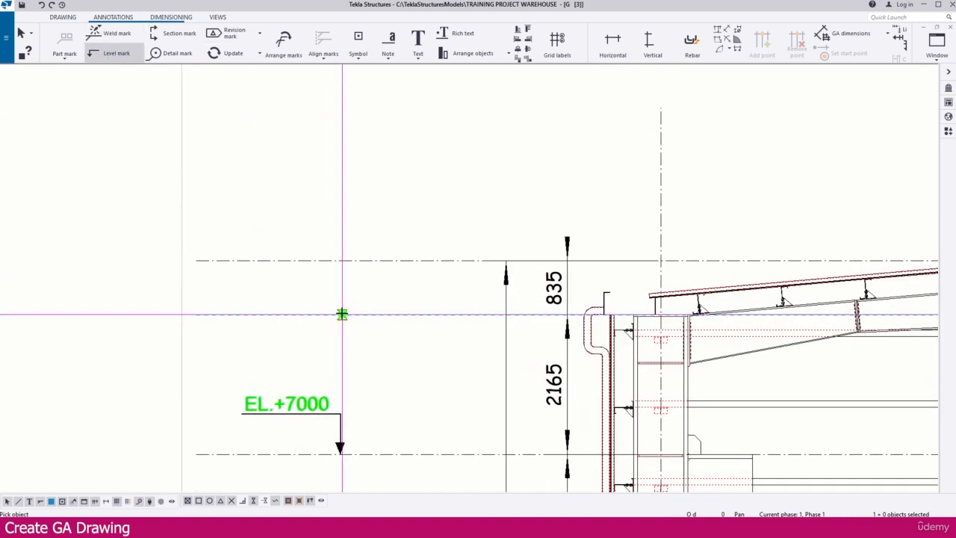
{"action": "left_click", "coordinate": [341, 314]}
{"action": "left_click", "coordinate": [322, 297]}
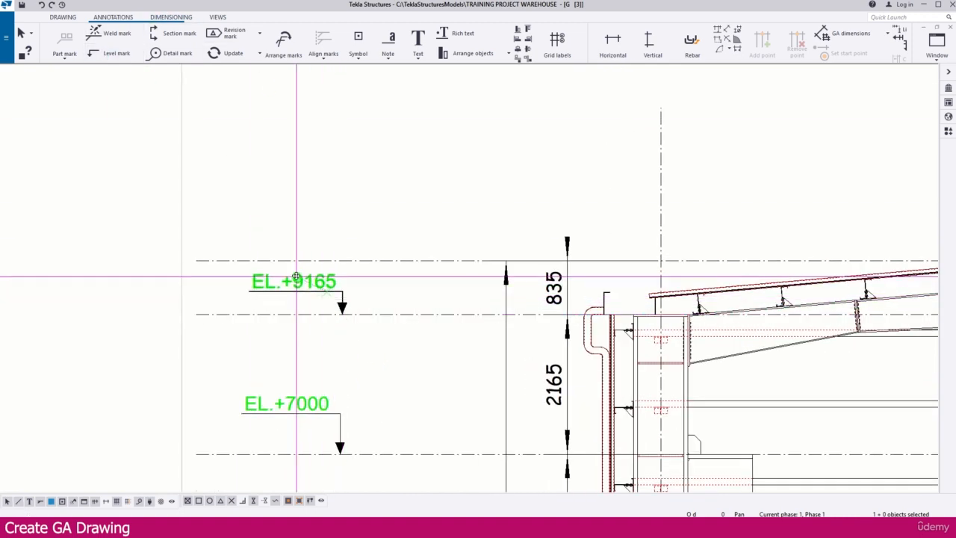
{"action": "left_click", "coordinate": [116, 53]}
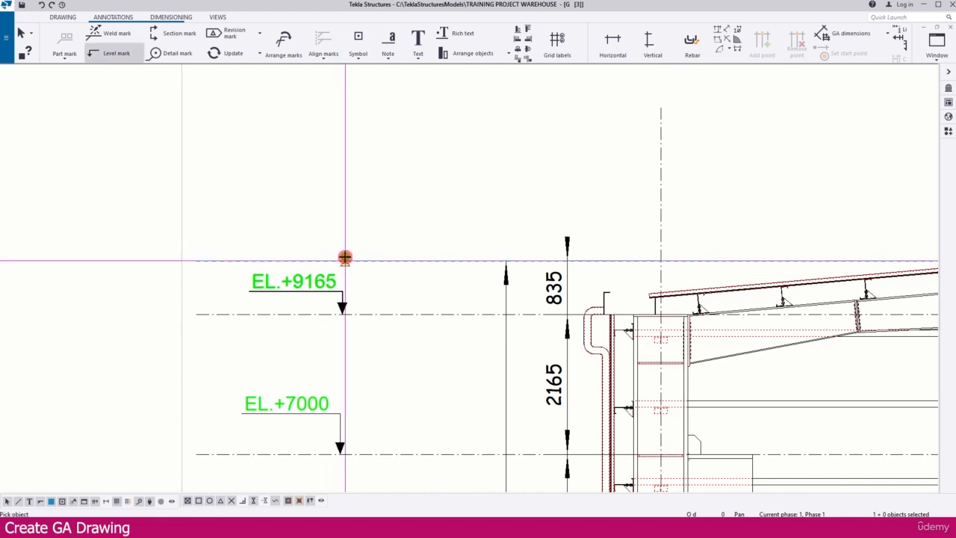
{"action": "left_click", "coordinate": [344, 260]}
{"action": "left_click", "coordinate": [331, 218]}
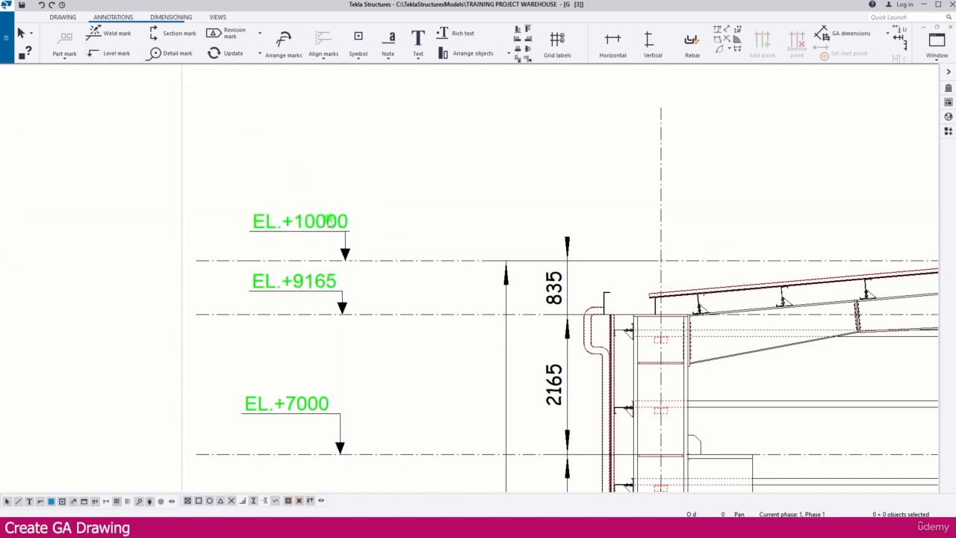
Create a downward-looking section view through the grid 1 column base at level 0 and place it below the Grid A elevation
{"action": "scroll", "coordinate": [284, 168], "scroll_direction": "down", "scroll_amount": 5}
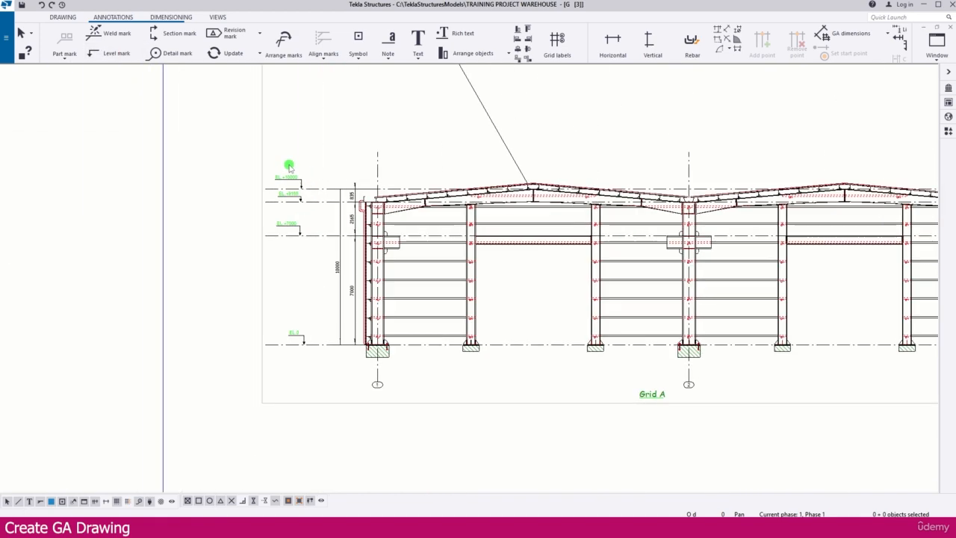
{"action": "scroll", "coordinate": [464, 374], "scroll_direction": "up", "scroll_amount": 2}
{"action": "scroll", "coordinate": [351, 331], "scroll_direction": "up", "scroll_amount": 3}
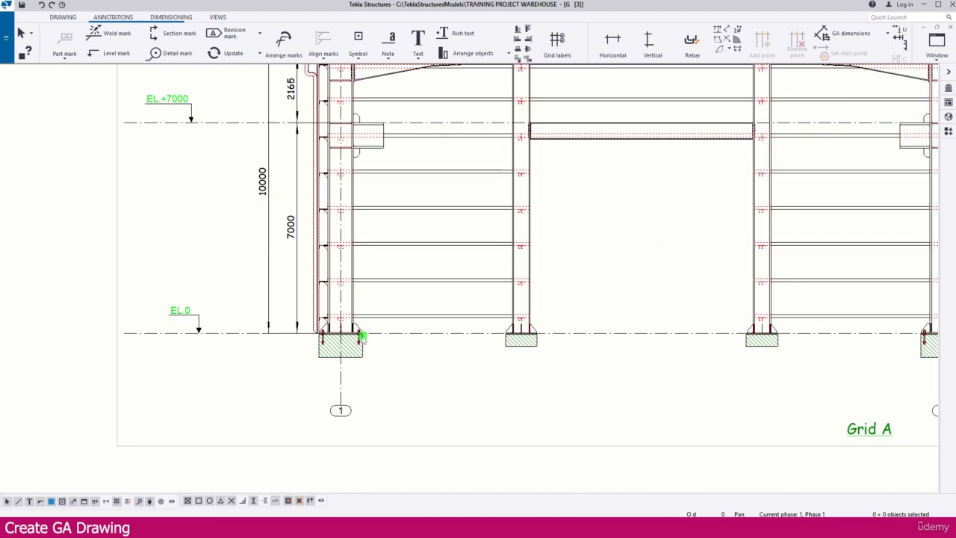
{"action": "left_click", "coordinate": [221, 16]}
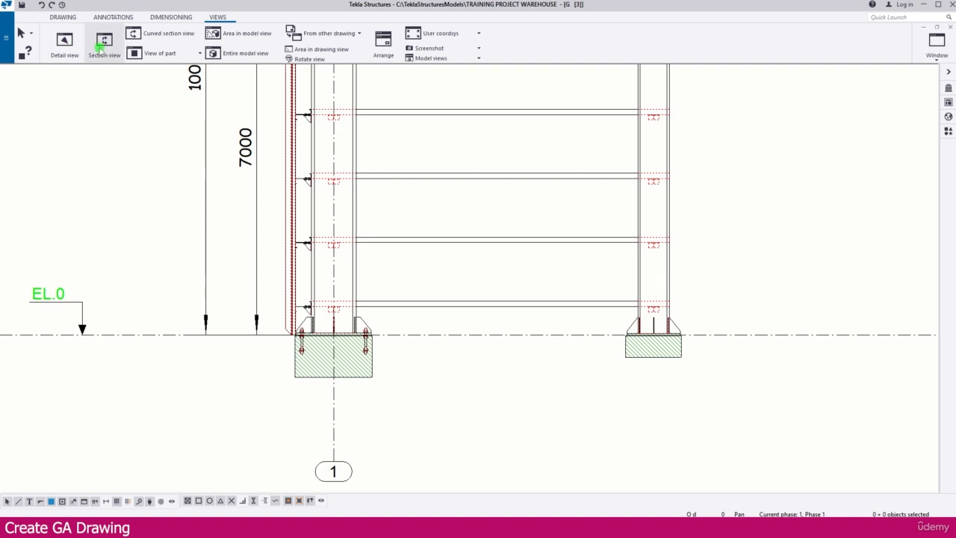
{"action": "left_click", "coordinate": [102, 43]}
{"action": "scroll", "coordinate": [409, 334], "scroll_direction": "up", "scroll_amount": 3}
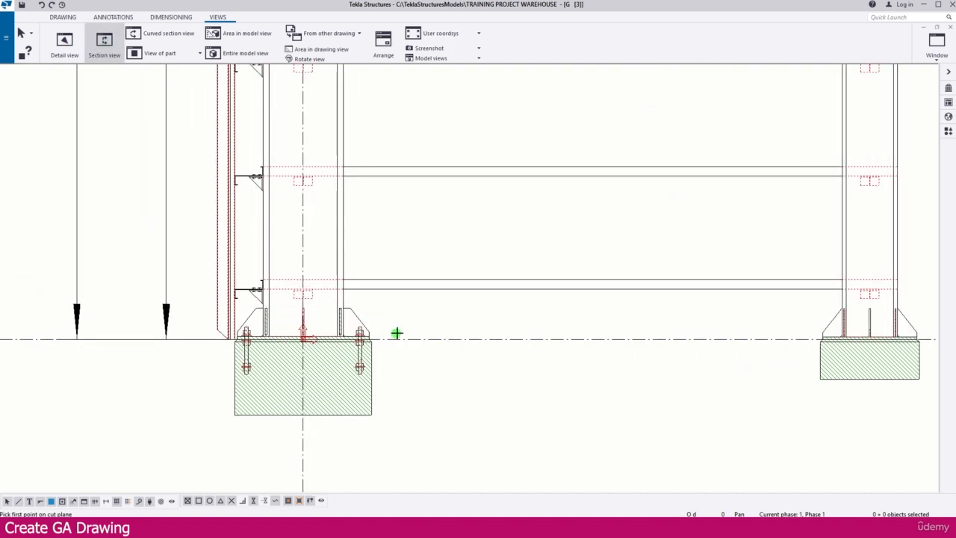
{"action": "left_click", "coordinate": [404, 338]}
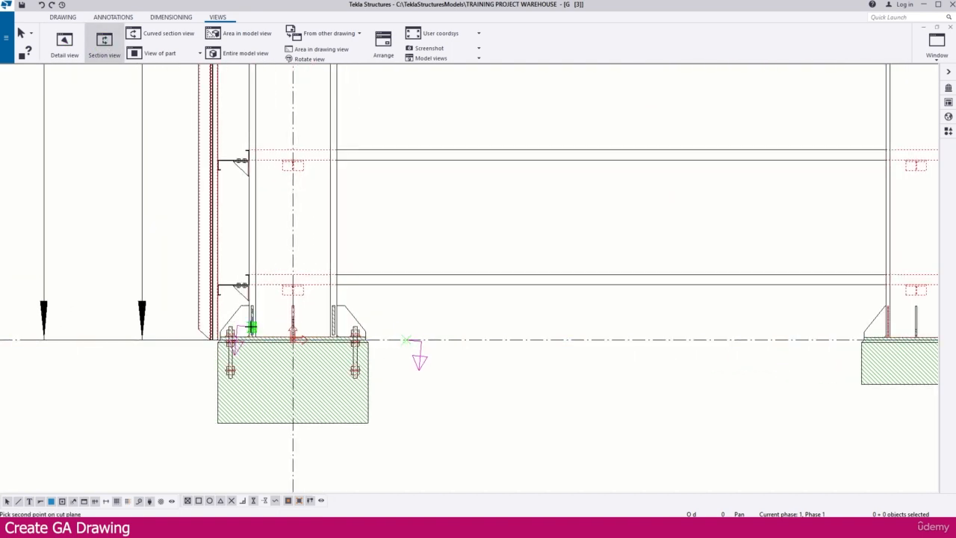
{"action": "left_click", "coordinate": [186, 337]}
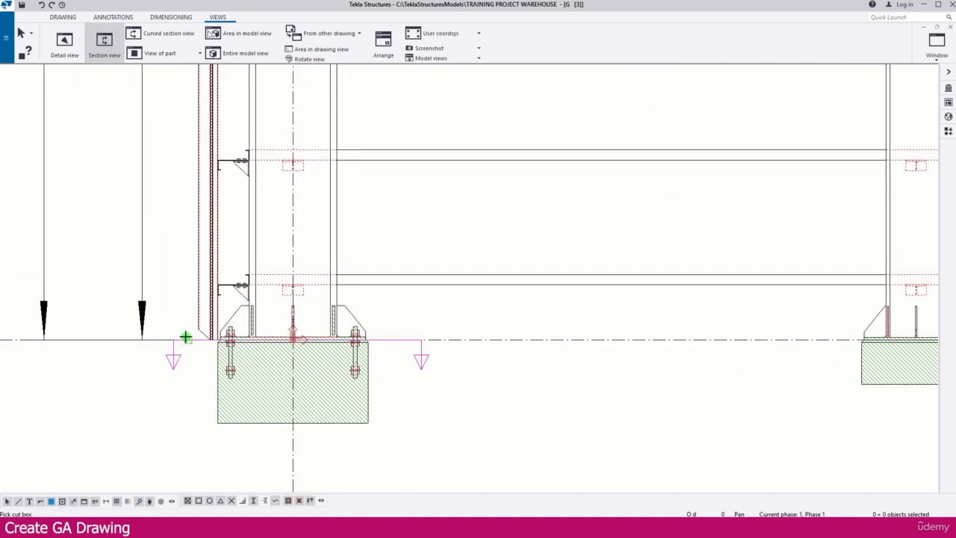
{"action": "left_click", "coordinate": [396, 307]}
{"action": "scroll", "coordinate": [302, 213], "scroll_direction": "down", "scroll_amount": 4}
{"action": "scroll", "coordinate": [299, 214], "scroll_direction": "down", "scroll_amount": 5}
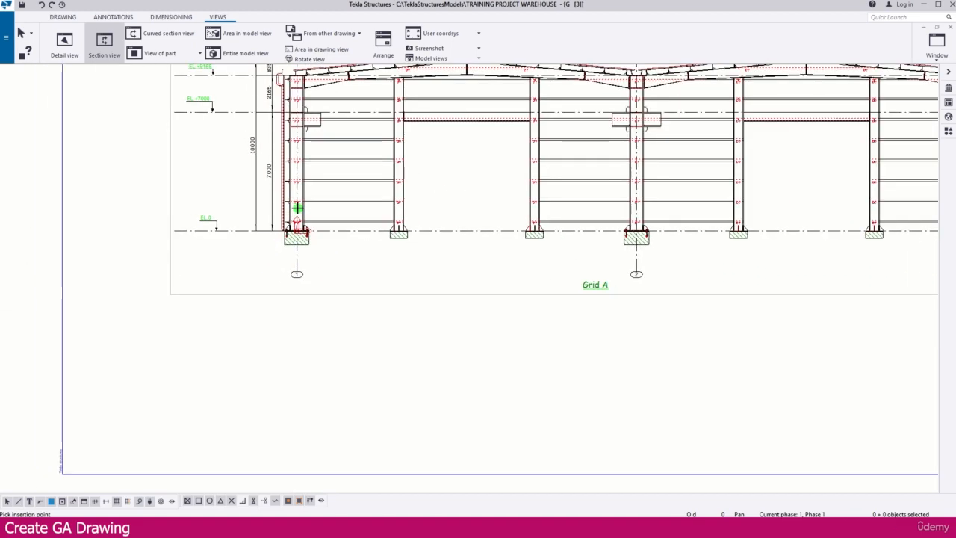
{"action": "left_click", "coordinate": [345, 343]}
Enlarge the boundary of section view A-A upwards and downwards so it encloses the whole column base plate and surrounding cladding
{"action": "scroll", "coordinate": [359, 358], "scroll_direction": "up", "scroll_amount": 8}
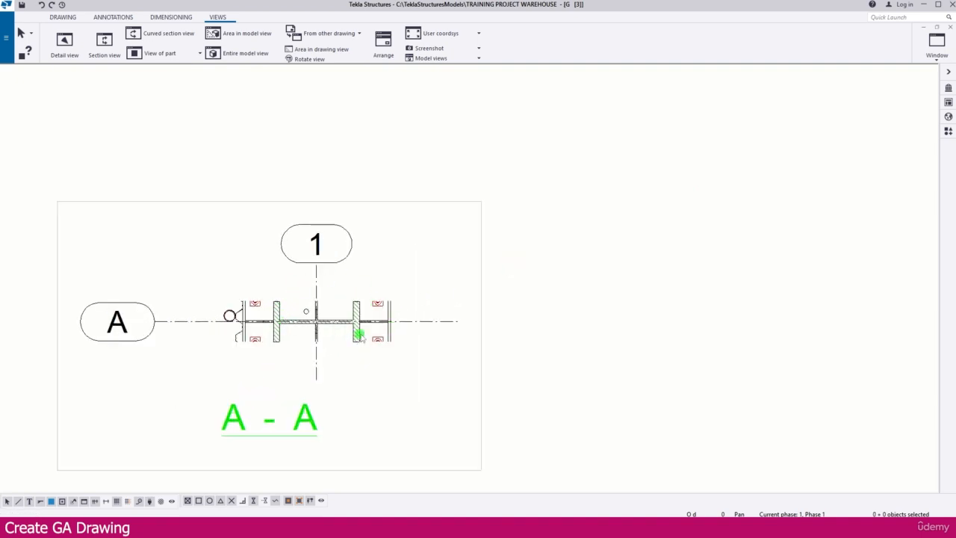
{"action": "mouse_move", "coordinate": [572, 239]}
{"action": "left_mouse_down"}
{"action": "mouse_move", "coordinate": [432, 274]}
{"action": "mouse_move", "coordinate": [421, 271]}
{"action": "mouse_move", "coordinate": [427, 219]}
{"action": "left_mouse_up"}
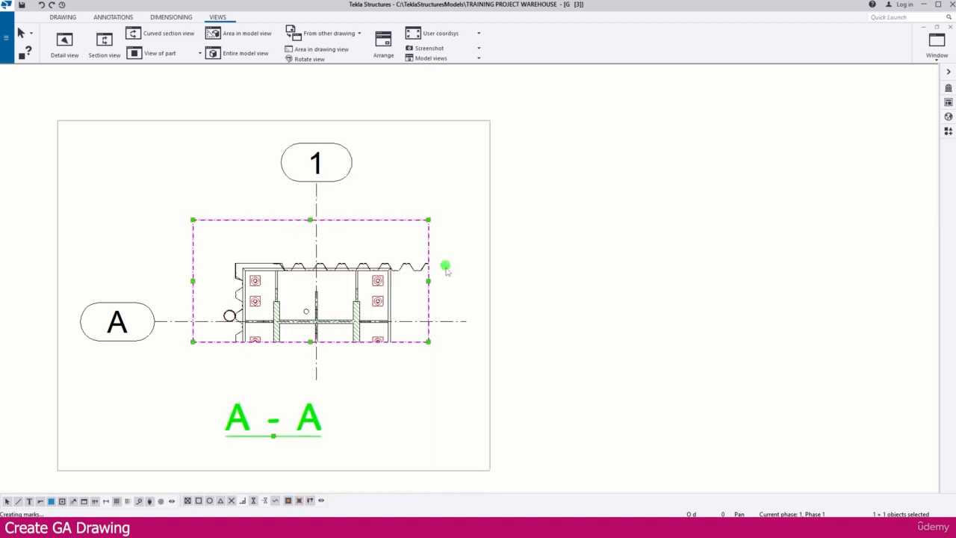
{"action": "left_click_drag", "start_coordinate": [427, 345], "coordinate": [442, 422]}
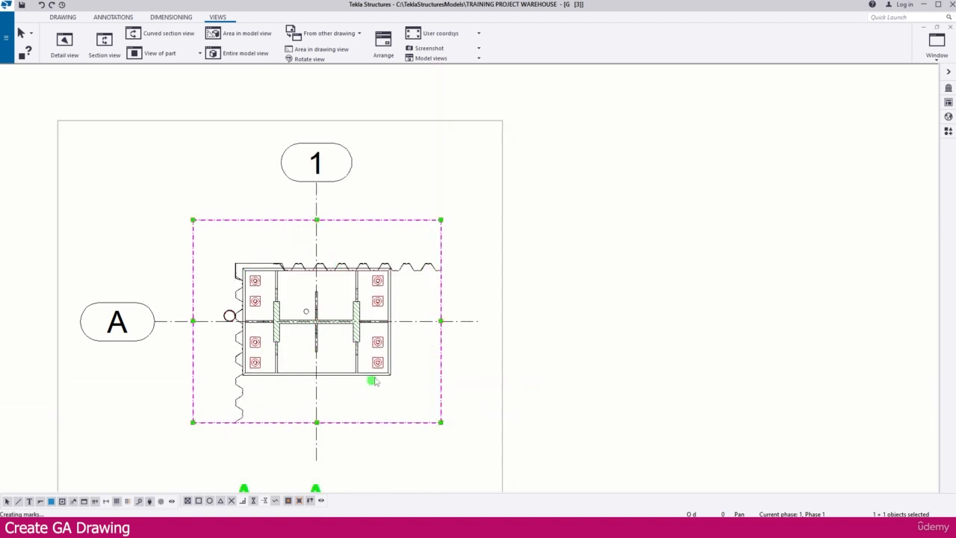
{"action": "scroll", "coordinate": [373, 382], "scroll_direction": "up", "scroll_amount": 2}
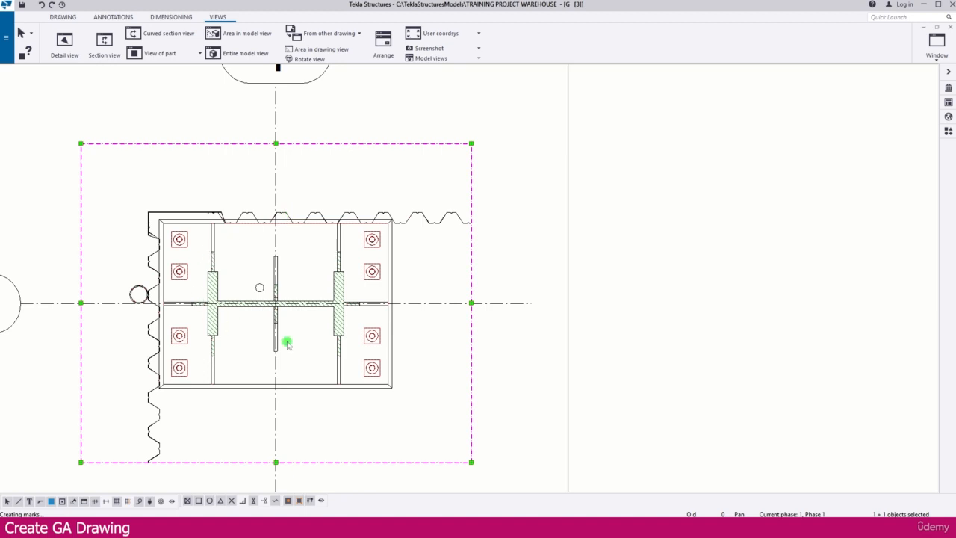
Review the part representation settings in the properties of section view A-A, leaving them as they are
{"action": "scroll", "coordinate": [287, 343], "scroll_direction": "down", "scroll_amount": 3}
{"action": "left_click", "coordinate": [509, 267]}
{"action": "left_click_drag", "start_coordinate": [474, 252], "coordinate": [418, 273]}
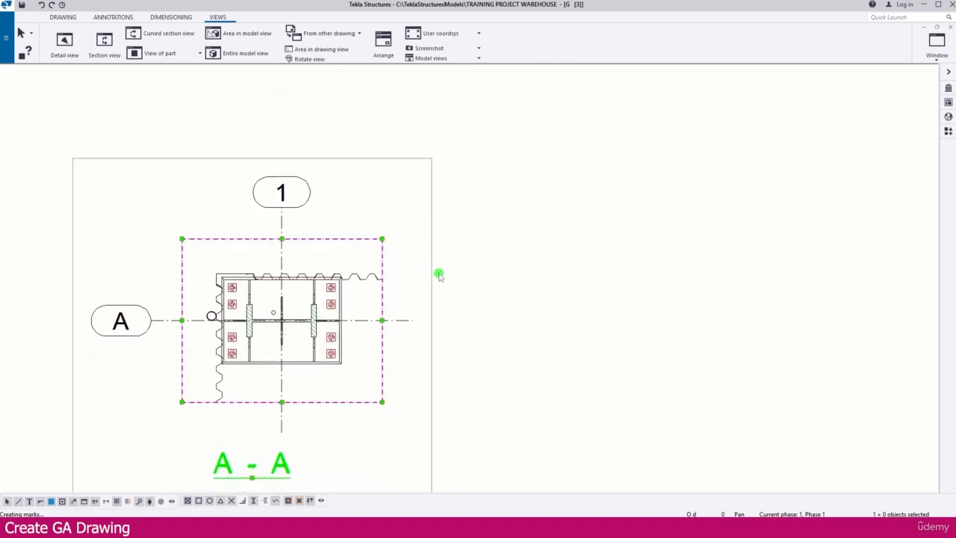
{"action": "double_click", "coordinate": [431, 273]}
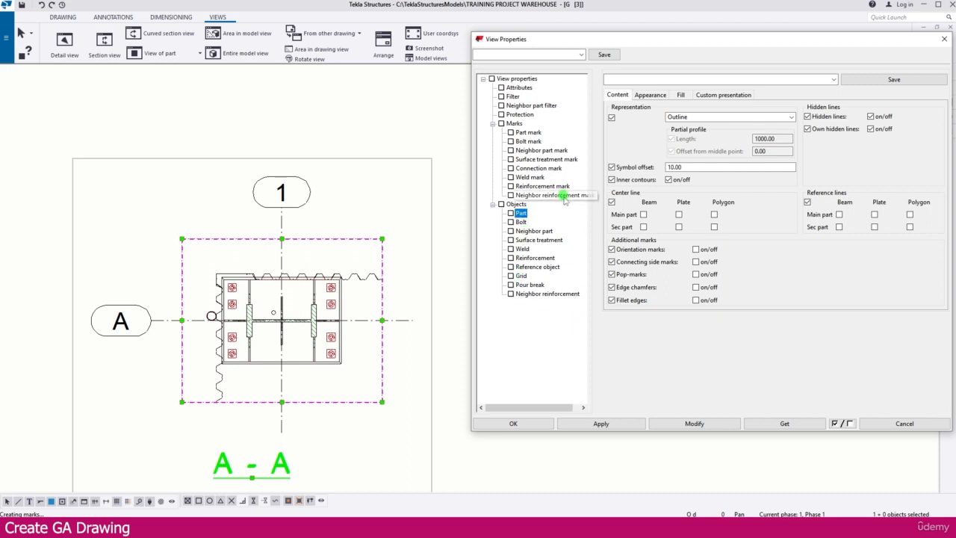
{"action": "left_click", "coordinate": [944, 39]}
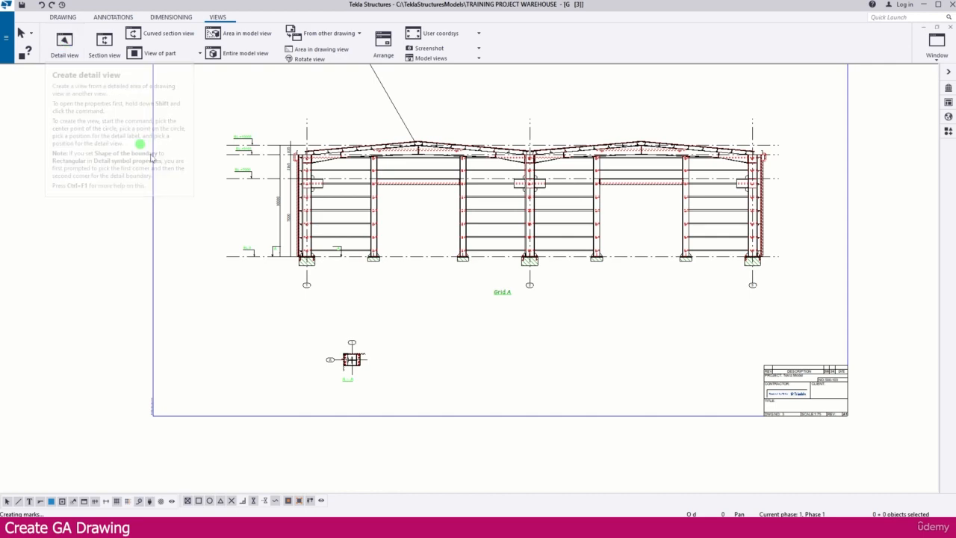
Shorten the section symbol at the grid 1 column base by setting its first two cutting line lengths to 6.00
{"action": "scroll", "coordinate": [341, 258], "scroll_direction": "up", "scroll_amount": 3}
{"action": "scroll", "coordinate": [192, 237], "scroll_direction": "up", "scroll_amount": 5}
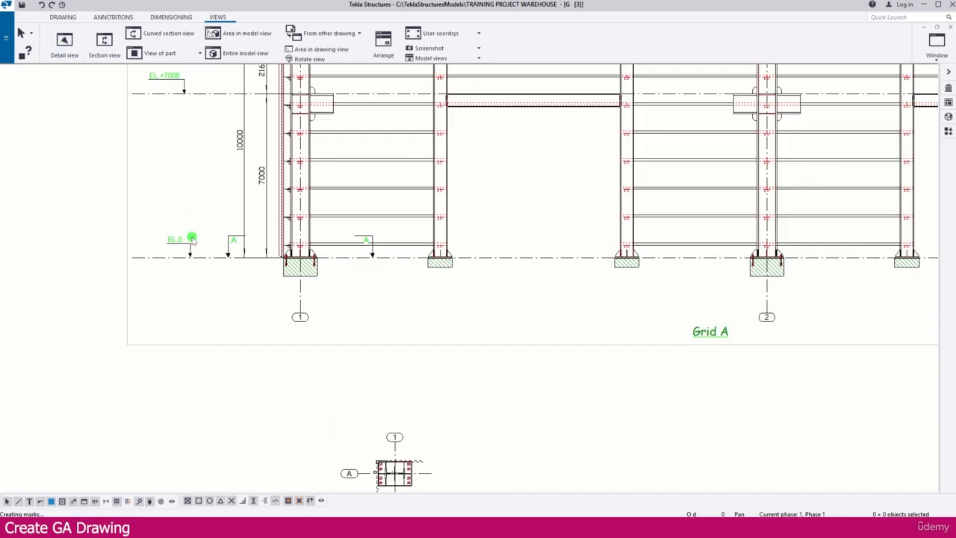
{"action": "left_click", "coordinate": [244, 231]}
{"action": "left_click_drag", "start_coordinate": [244, 231], "coordinate": [227, 227]}
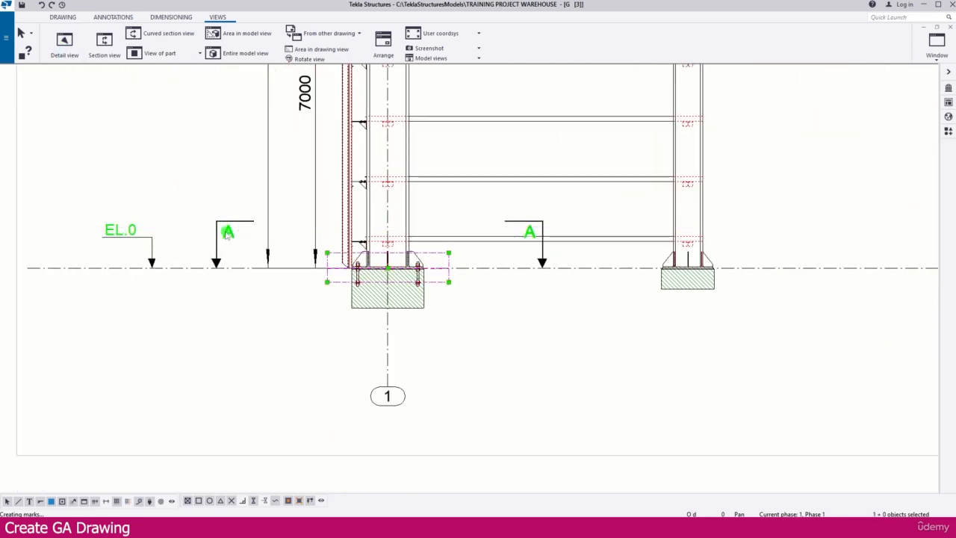
{"action": "left_click", "coordinate": [500, 247]}
{"action": "double_click", "coordinate": [228, 234]}
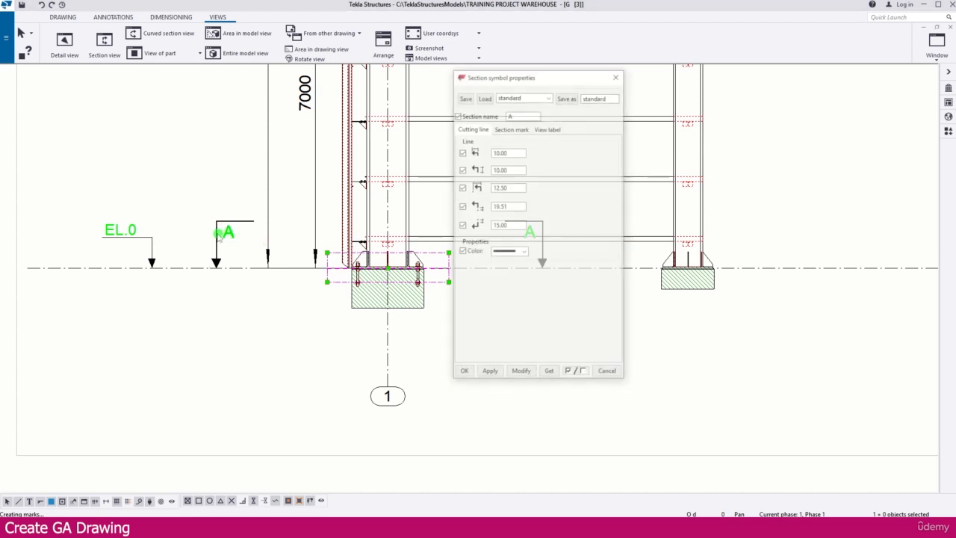
{"action": "left_click", "coordinate": [558, 139]}
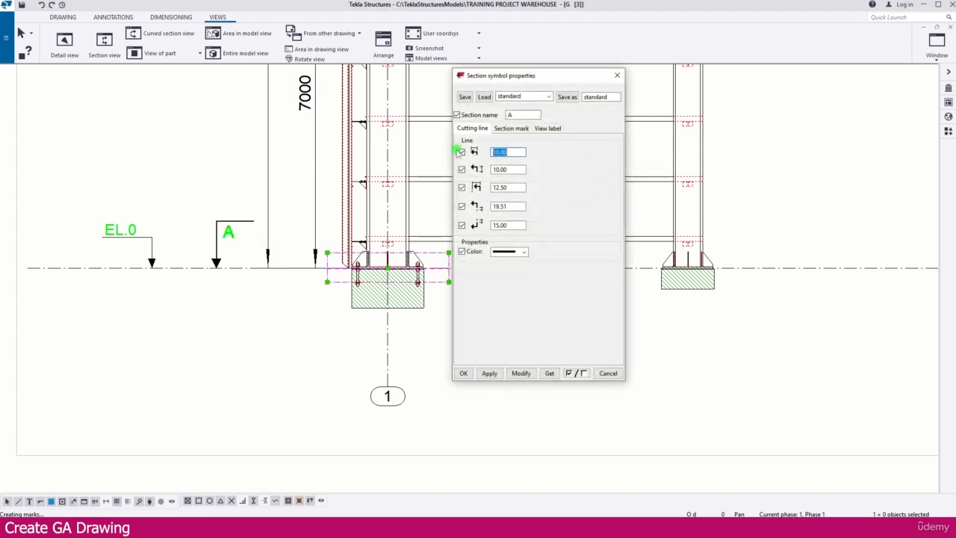
{"action": "type", "text": "6"}
{"action": "double_click", "coordinate": [508, 169]}
{"action": "type", "text": "6"}
{"action": "left_click", "coordinate": [530, 371]}
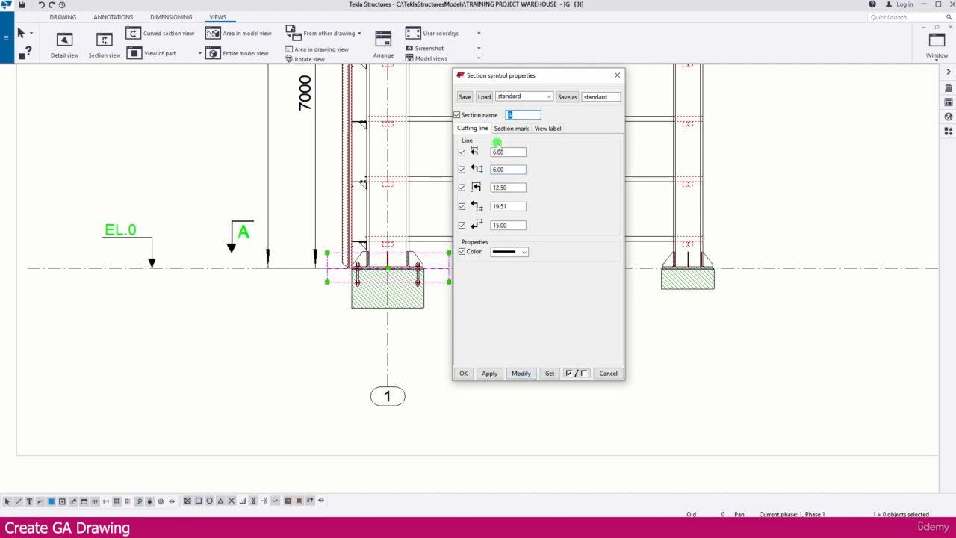
Rename the column base section to B and check the new label on the section view
{"action": "type", "text": "B"}
{"action": "left_click", "coordinate": [521, 373]}
{"action": "left_click", "coordinate": [463, 373]}
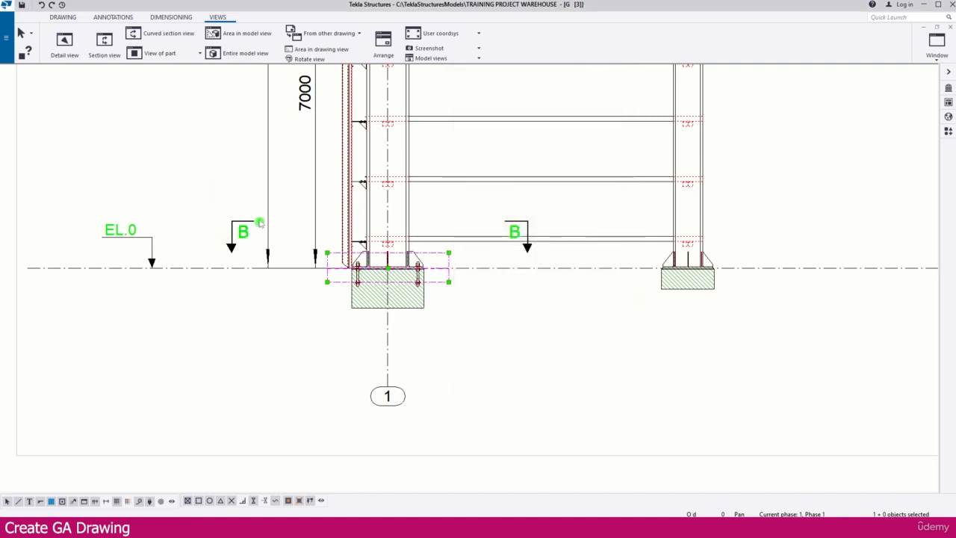
{"action": "scroll", "coordinate": [259, 222], "scroll_direction": "down", "scroll_amount": 5}
{"action": "scroll", "coordinate": [351, 374], "scroll_direction": "up", "scroll_amount": 4}
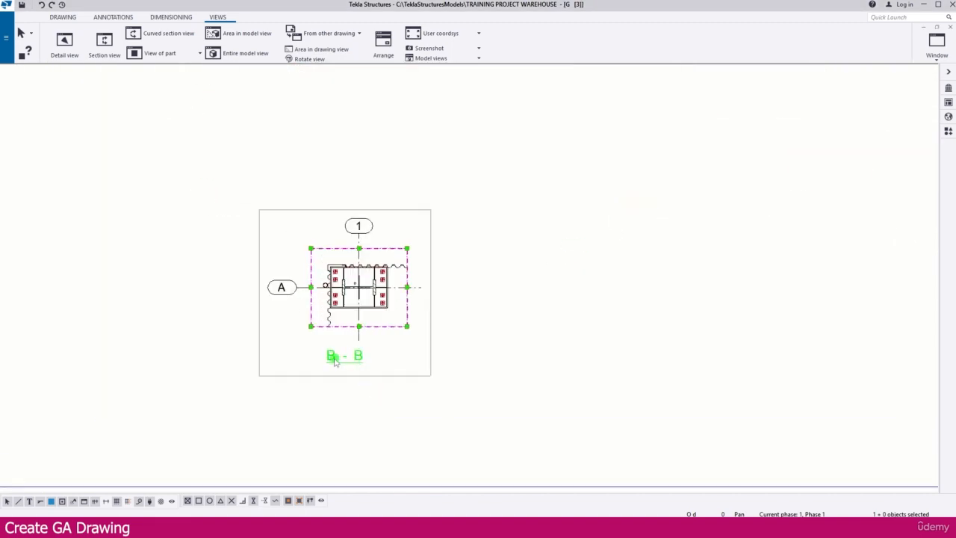
{"action": "scroll", "coordinate": [353, 363], "scroll_direction": "down", "scroll_amount": 5}
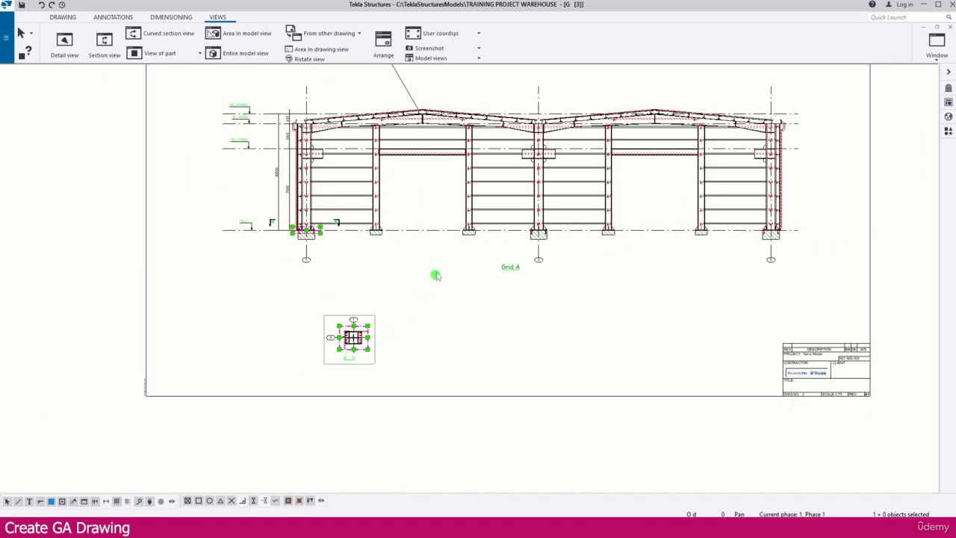
Move the roof part mark in the Grid A elevation down close to the ridge between grids 1 and 2
{"action": "middle_click_drag", "start_coordinate": [433, 264], "coordinate": [369, 359]}
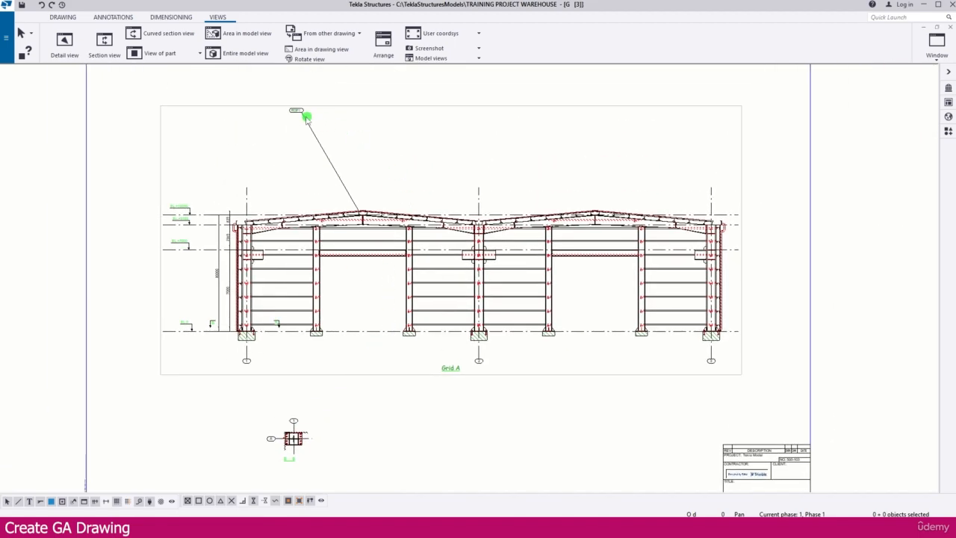
{"action": "left_click_drag", "start_coordinate": [294, 111], "coordinate": [339, 200]}
{"action": "left_click", "coordinate": [369, 184]}
Try adding a part mark to the grid 1 column using the applied mark properties, placing it beside the column
{"action": "scroll", "coordinate": [313, 291], "scroll_direction": "up", "scroll_amount": 2}
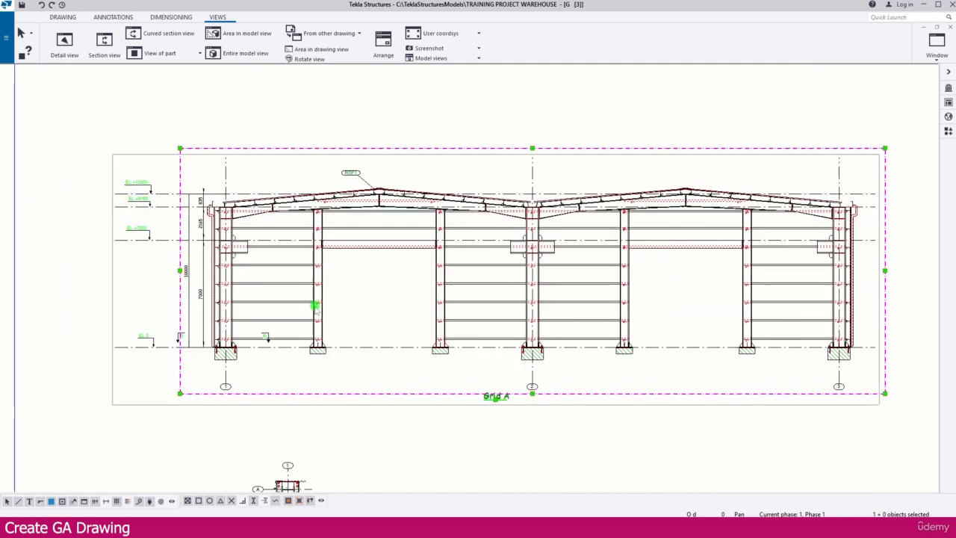
{"action": "scroll", "coordinate": [314, 305], "scroll_direction": "up", "scroll_amount": 2}
{"action": "scroll", "coordinate": [192, 316], "scroll_direction": "up", "scroll_amount": 3}
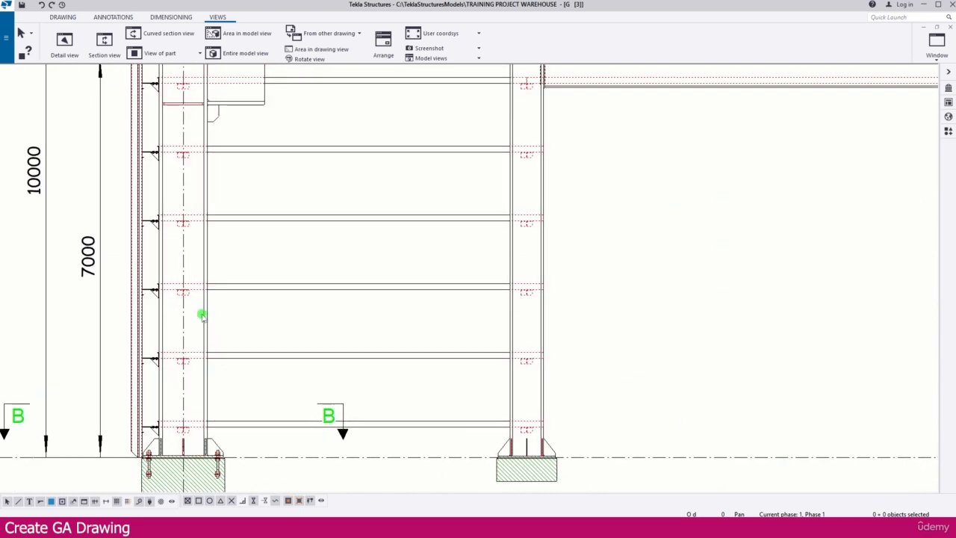
{"action": "scroll", "coordinate": [203, 313], "scroll_direction": "down", "scroll_amount": 2}
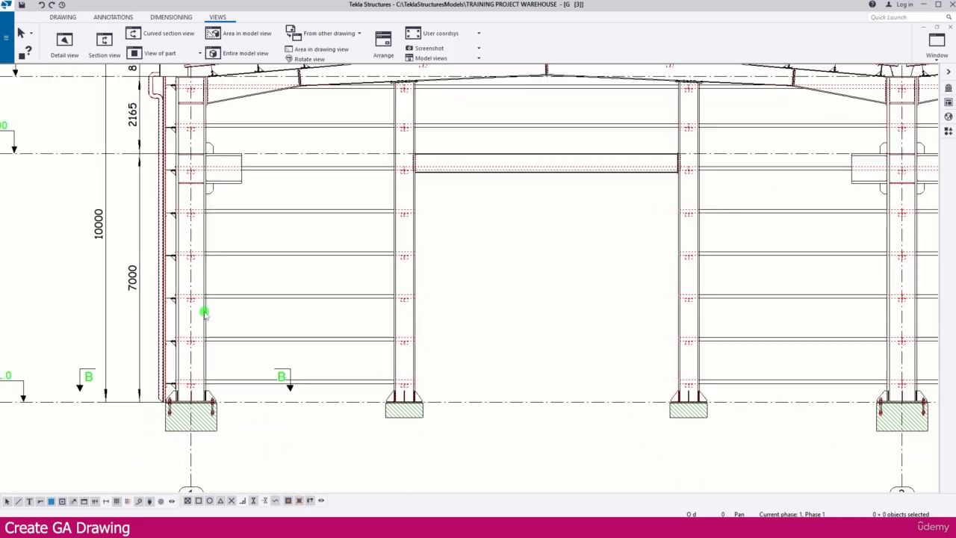
{"action": "left_click", "coordinate": [206, 272]}
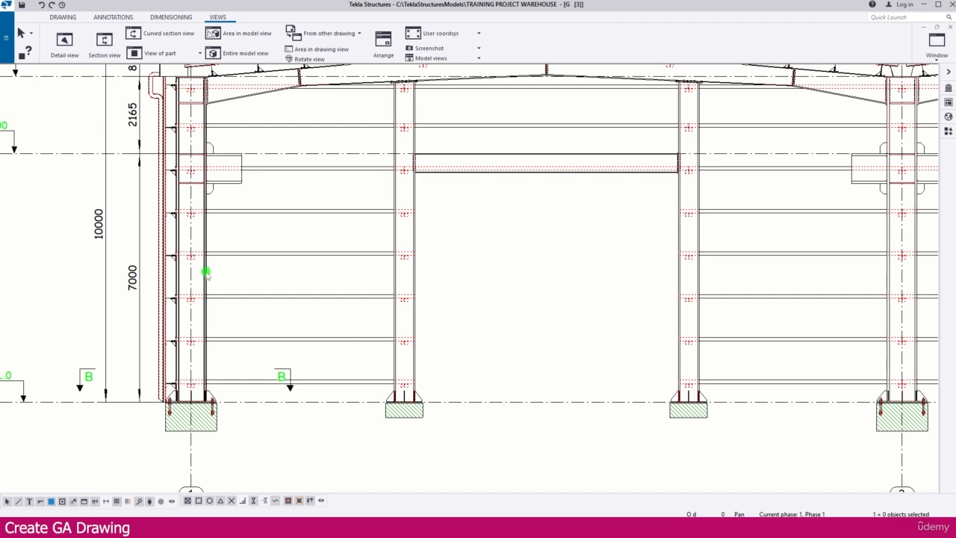
{"action": "right_click", "coordinate": [206, 273]}
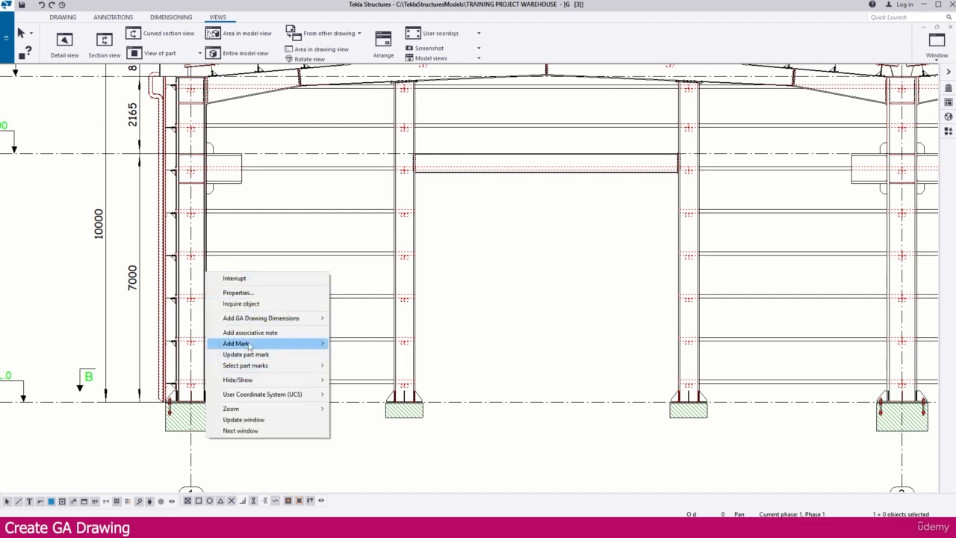
{"action": "mouse_move", "coordinate": [250, 345]}
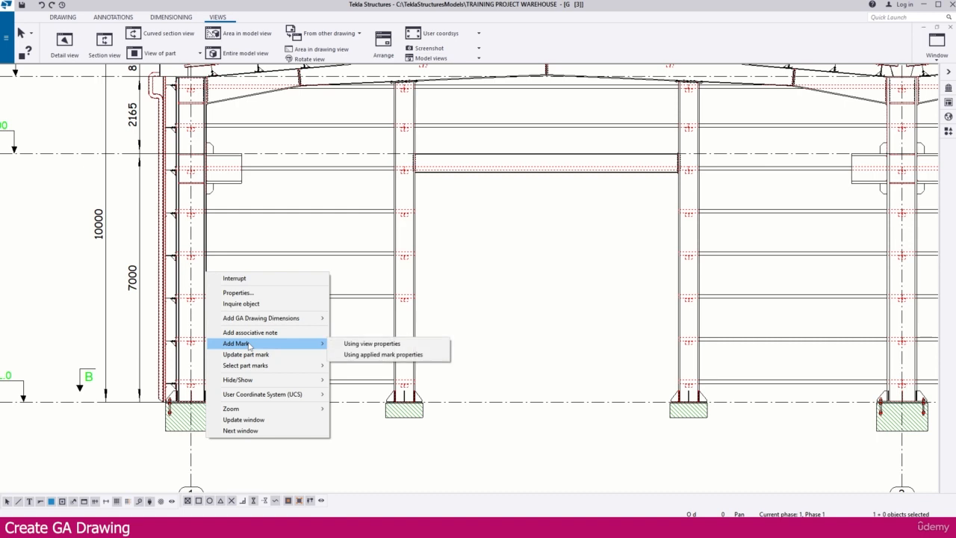
{"action": "left_click", "coordinate": [401, 356]}
{"action": "scroll", "coordinate": [215, 268], "scroll_direction": "up", "scroll_amount": 3}
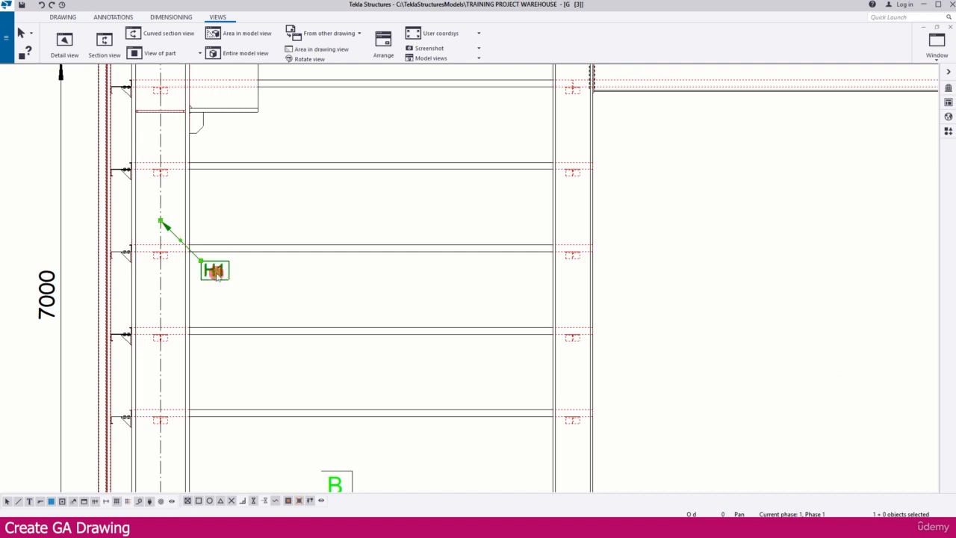
{"action": "left_click_drag", "start_coordinate": [215, 272], "coordinate": [225, 214]}
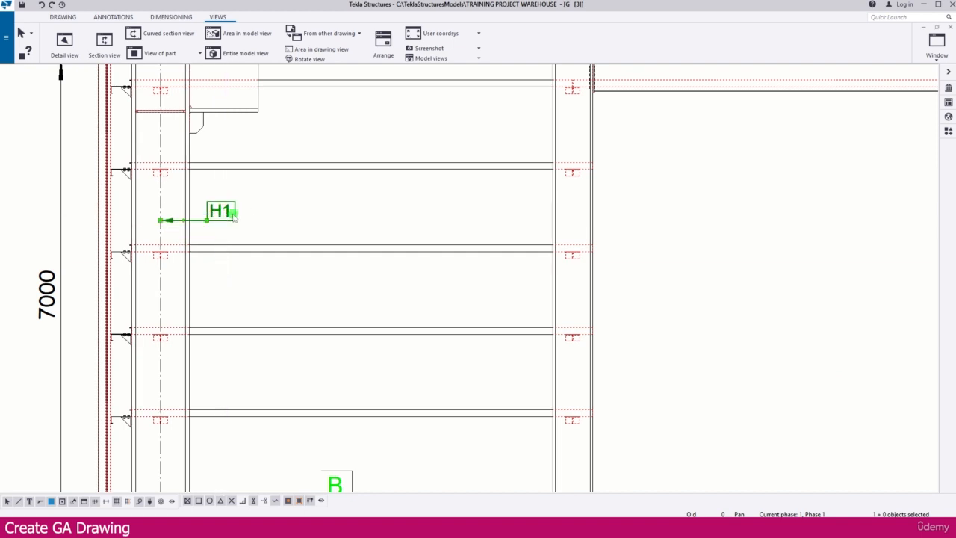
{"action": "left_click_drag", "start_coordinate": [224, 211], "coordinate": [225, 194]}
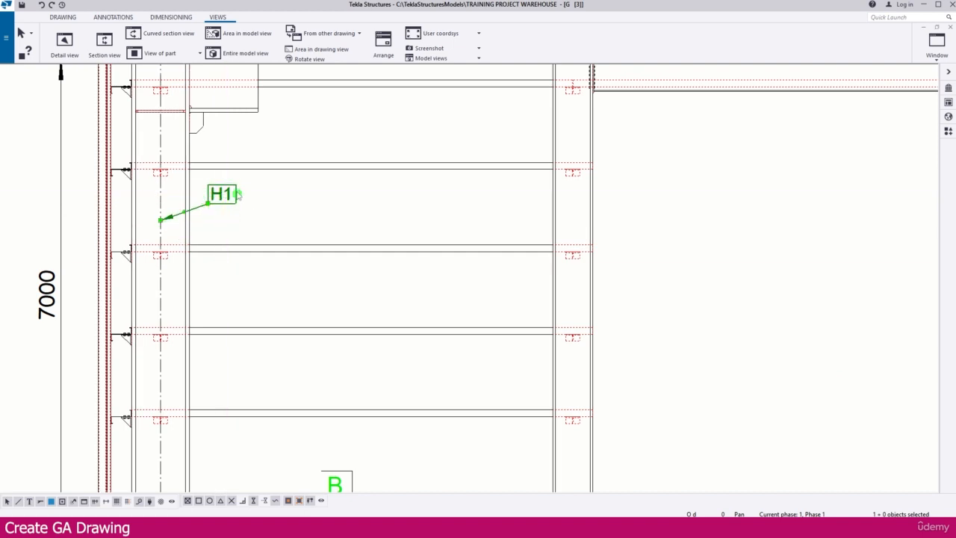
Replace the grid 1 column's mark with one using the view properties, and place it just beside the column flange
{"action": "right_click", "coordinate": [179, 212]}
{"action": "mouse_move", "coordinate": [216, 286]}
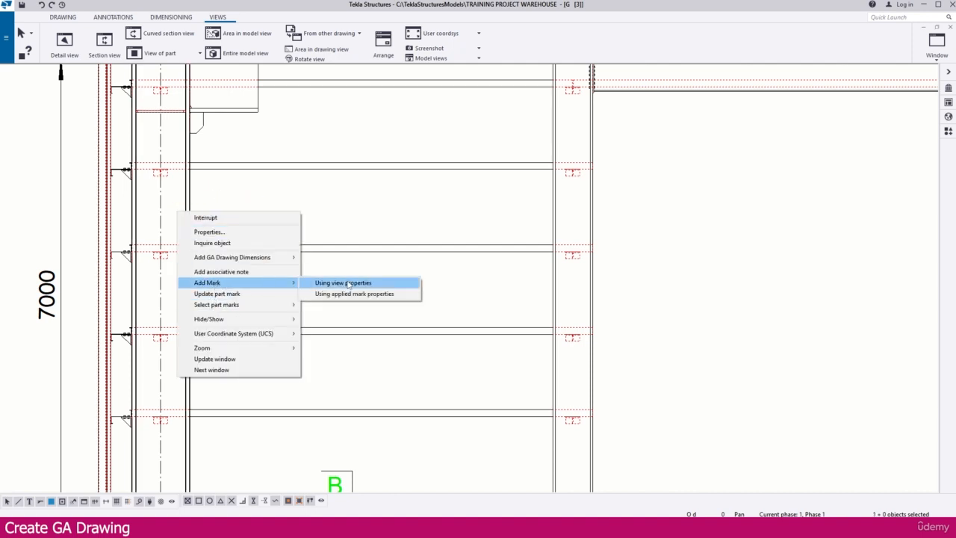
{"action": "left_click", "coordinate": [345, 281]}
{"action": "scroll", "coordinate": [221, 196], "scroll_direction": "up", "scroll_amount": 2}
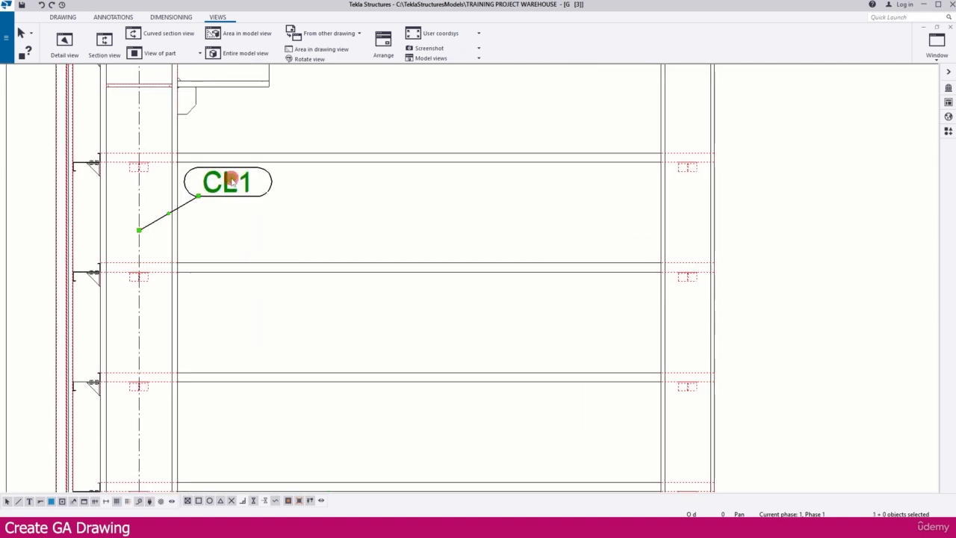
{"action": "mouse_move", "coordinate": [228, 186]}
{"action": "left_mouse_down"}
{"action": "mouse_move", "coordinate": [265, 200]}
{"action": "mouse_move", "coordinate": [241, 209]}
{"action": "left_mouse_up"}
{"action": "left_click", "coordinate": [298, 207]}
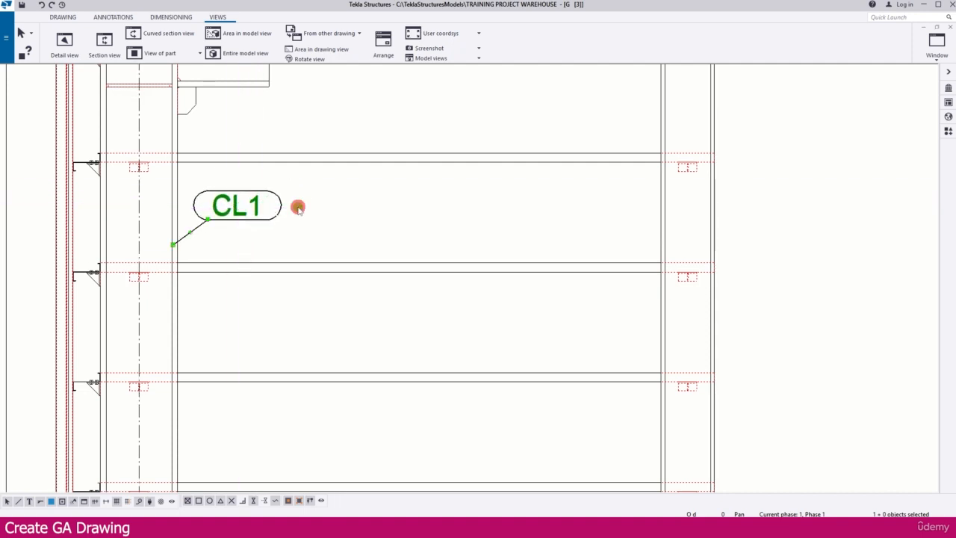
Add the Profile element to the grid 1 column's part mark after the assembly position and apply the change
{"action": "double_click", "coordinate": [228, 207]}
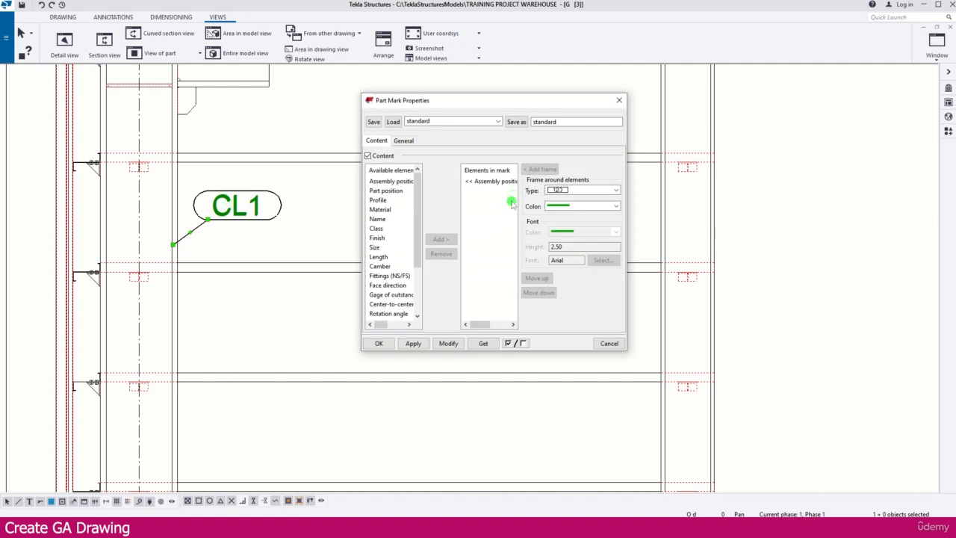
{"action": "double_click", "coordinate": [378, 201]}
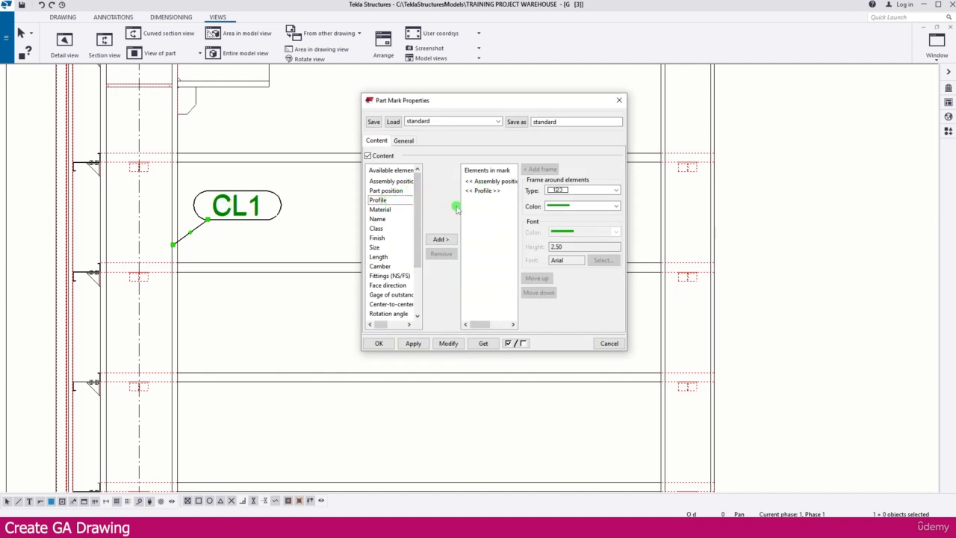
{"action": "left_click", "coordinate": [451, 347]}
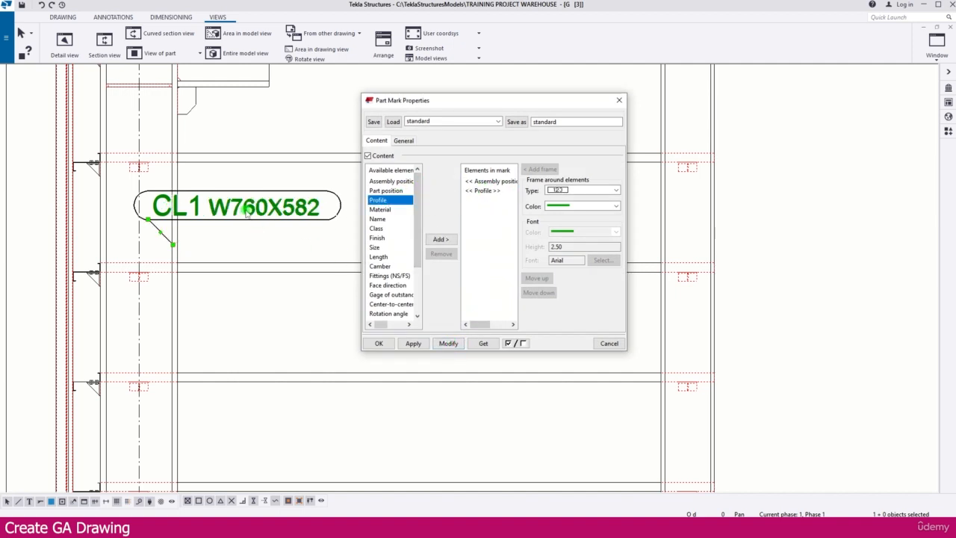
Insert a line break between the assembly position and profile in the grid 1 column's mark, and shift the mark farther from the column
{"action": "left_click", "coordinate": [483, 191]}
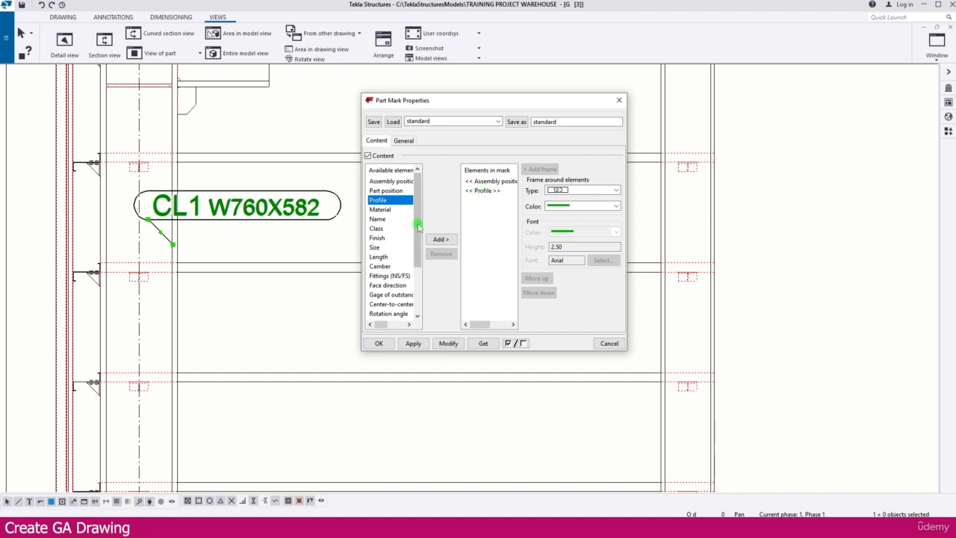
{"action": "left_click_drag", "start_coordinate": [418, 214], "coordinate": [415, 252]}
{"action": "double_click", "coordinate": [377, 295]}
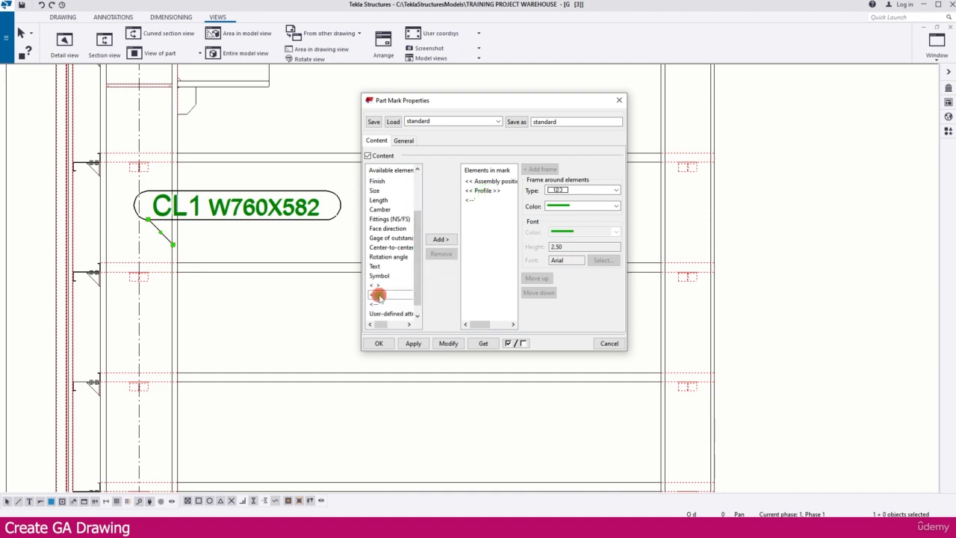
{"action": "left_click", "coordinate": [476, 198]}
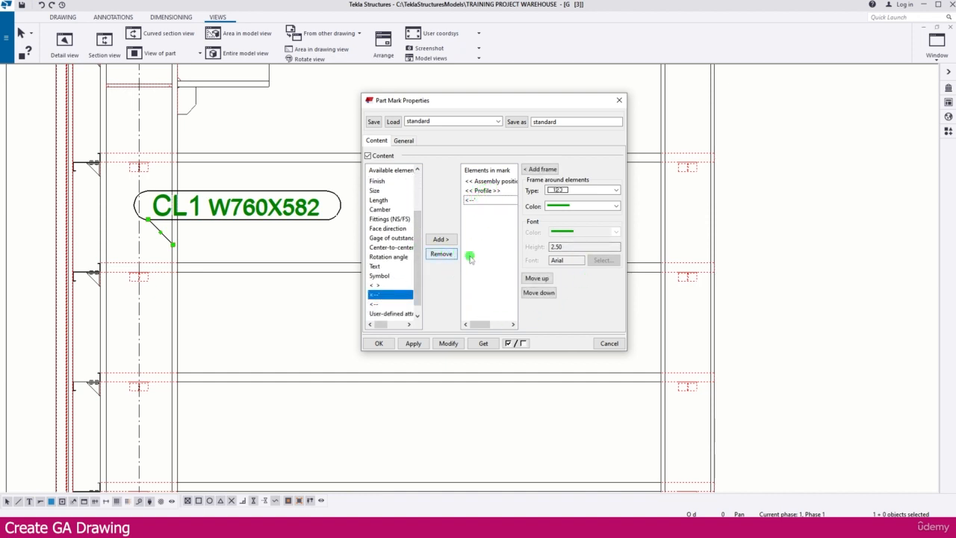
{"action": "left_click", "coordinate": [539, 279]}
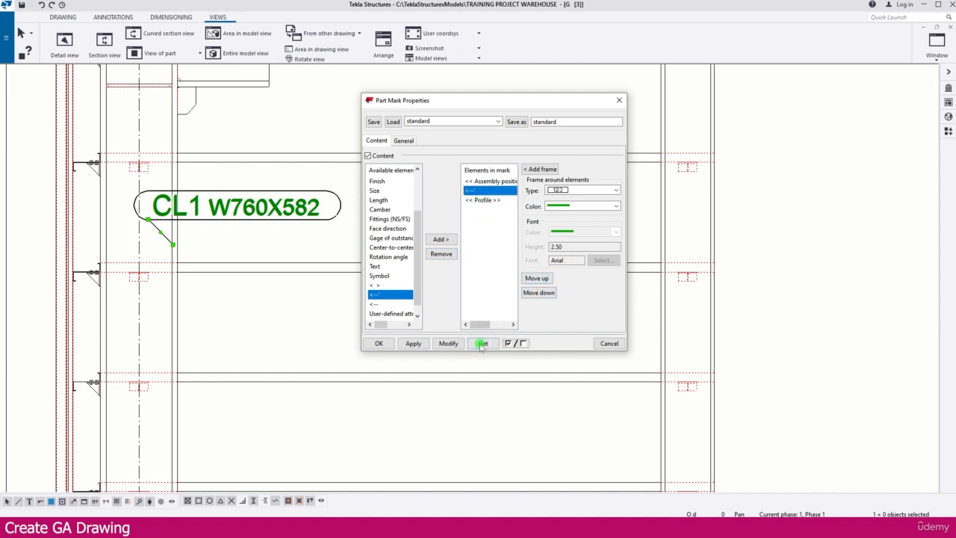
{"action": "left_click", "coordinate": [449, 343]}
{"action": "left_click_drag", "start_coordinate": [252, 213], "coordinate": [272, 208]}
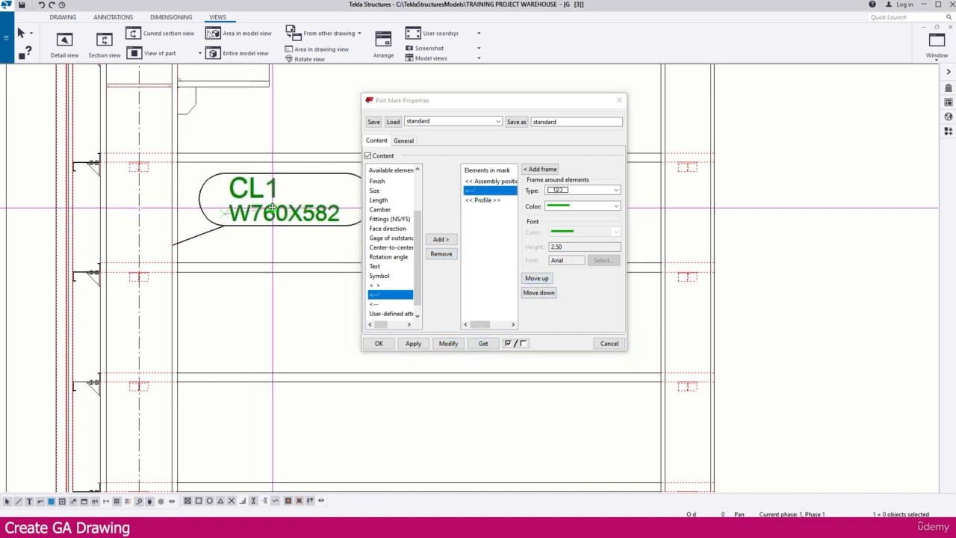
{"action": "left_click", "coordinate": [380, 343]}
Add part marks using view properties to the four intermediate posts, the two door header beams and the grid 2 and 3 columns
{"action": "scroll", "coordinate": [266, 269], "scroll_direction": "down", "scroll_amount": 5}
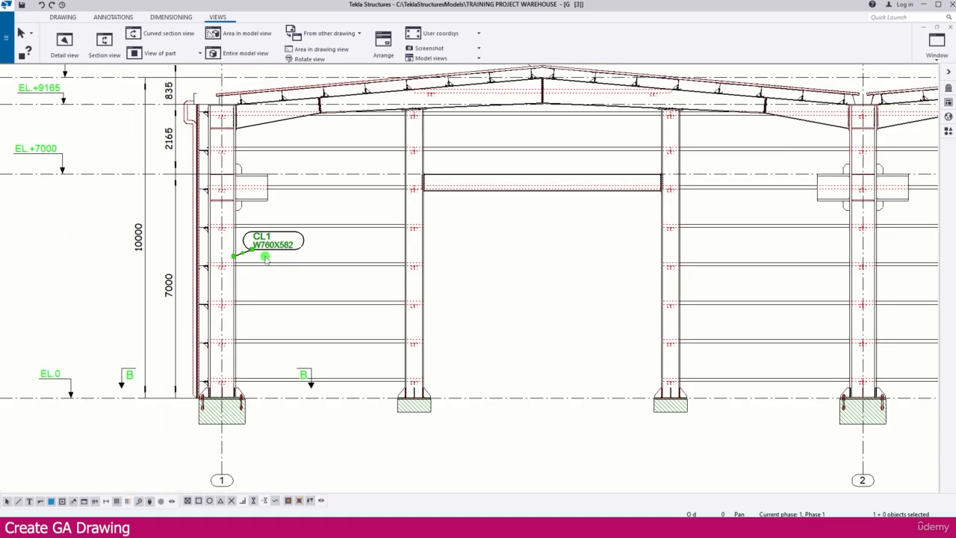
{"action": "scroll", "coordinate": [359, 247], "scroll_direction": "up", "scroll_amount": 2}
{"action": "left_click", "coordinate": [393, 251]}
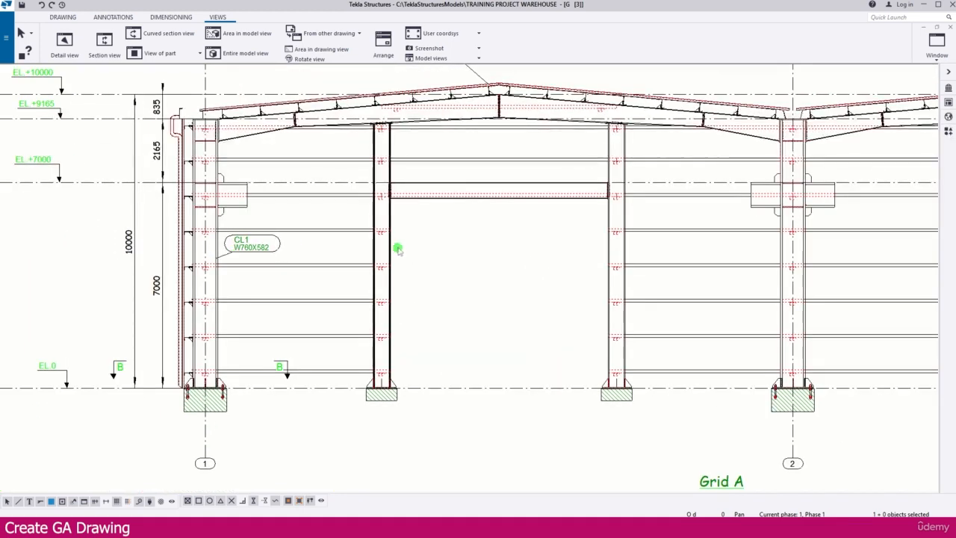
{"action": "left_click", "coordinate": [495, 182], "text": "ctrl"}
{"action": "left_click", "coordinate": [400, 248]}
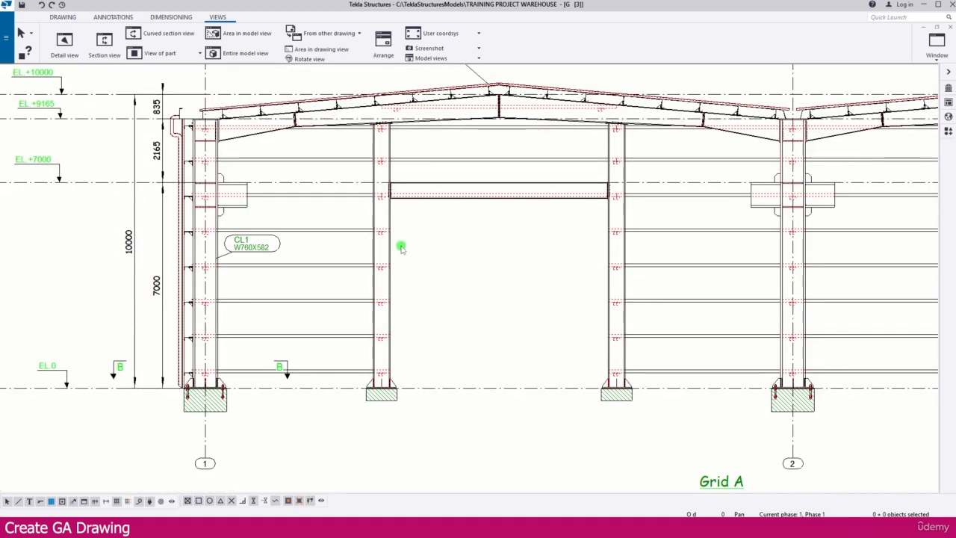
{"action": "left_click", "coordinate": [386, 241]}
{"action": "scroll", "coordinate": [421, 193], "scroll_direction": "up", "scroll_amount": 5}
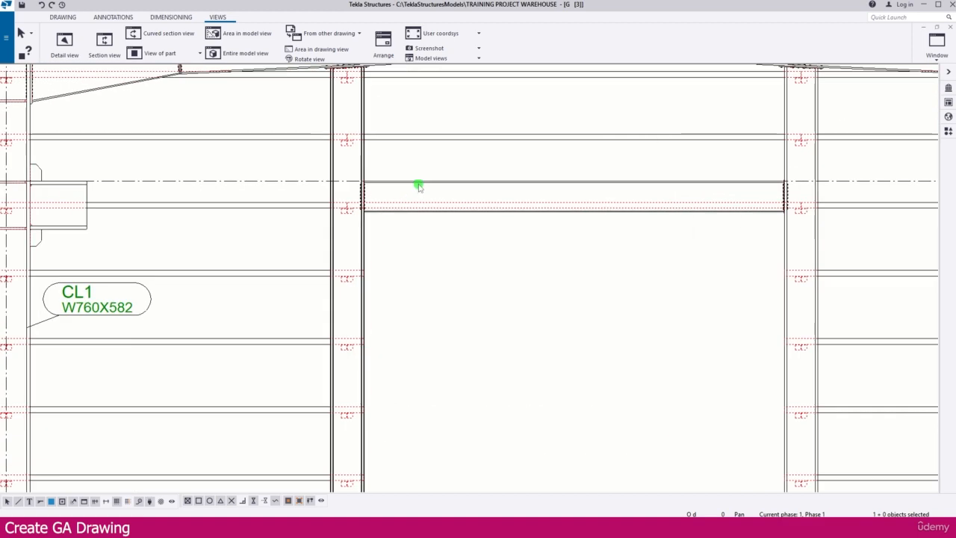
{"action": "left_click", "coordinate": [396, 220], "text": "ctrl"}
{"action": "scroll", "coordinate": [440, 250], "scroll_direction": "down", "scroll_amount": 5}
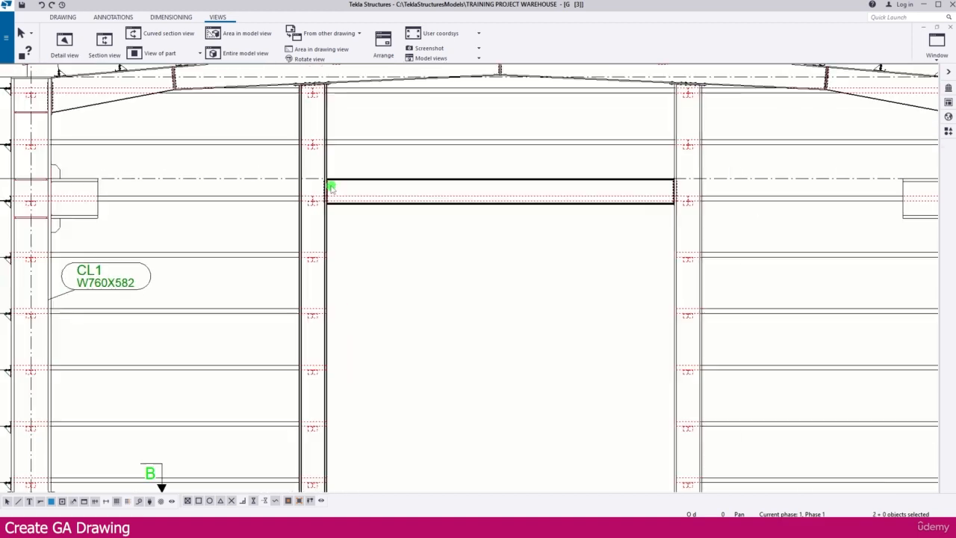
{"action": "left_click", "coordinate": [538, 245], "text": "ctrl"}
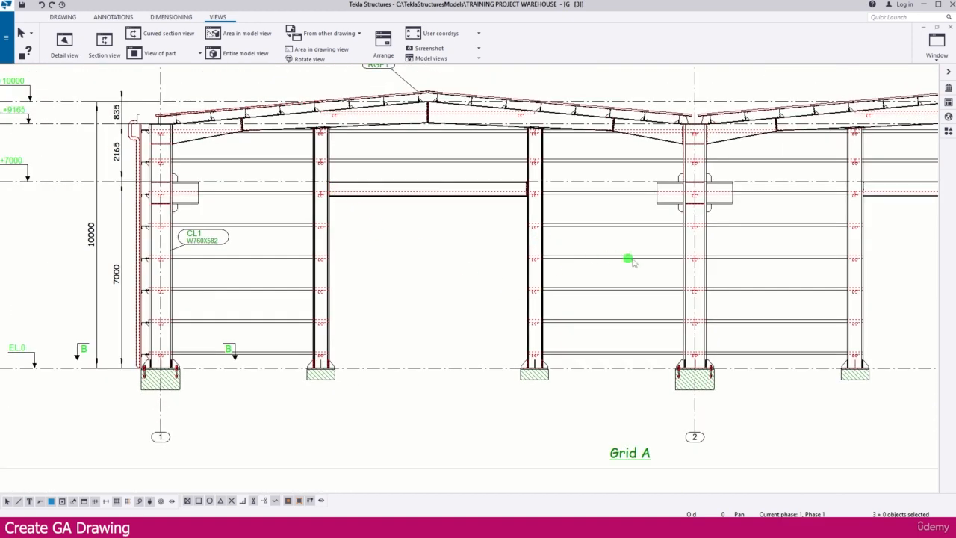
{"action": "left_click", "coordinate": [701, 250], "text": "ctrl"}
{"action": "left_click", "coordinate": [861, 244], "text": "ctrl"}
{"action": "middle_click_drag", "start_coordinate": [737, 249], "coordinate": [451, 256]}
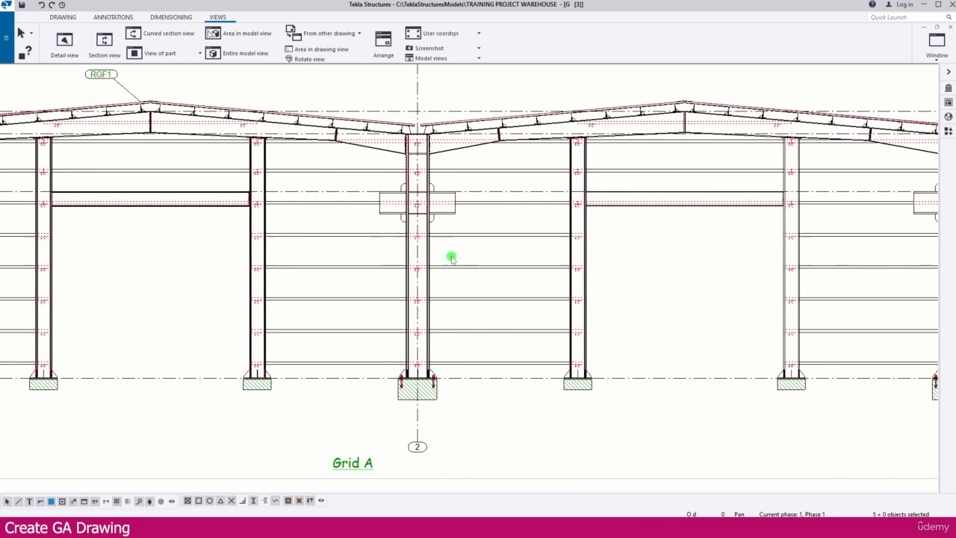
{"action": "scroll", "coordinate": [450, 256], "scroll_direction": "down", "scroll_amount": 1}
{"action": "left_click", "coordinate": [734, 198], "text": "ctrl"}
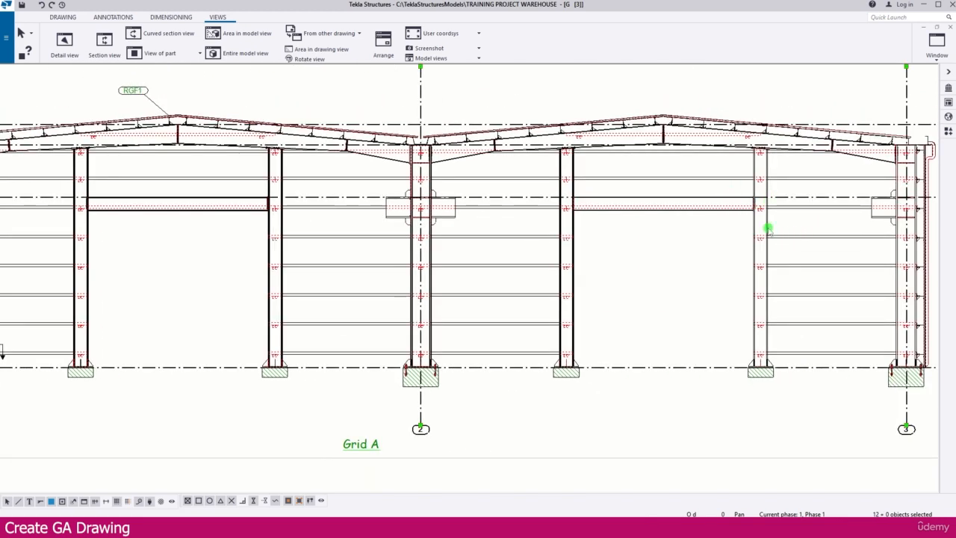
{"action": "left_click", "coordinate": [732, 212], "text": "ctrl"}
{"action": "left_click", "coordinate": [766, 262], "text": "ctrl"}
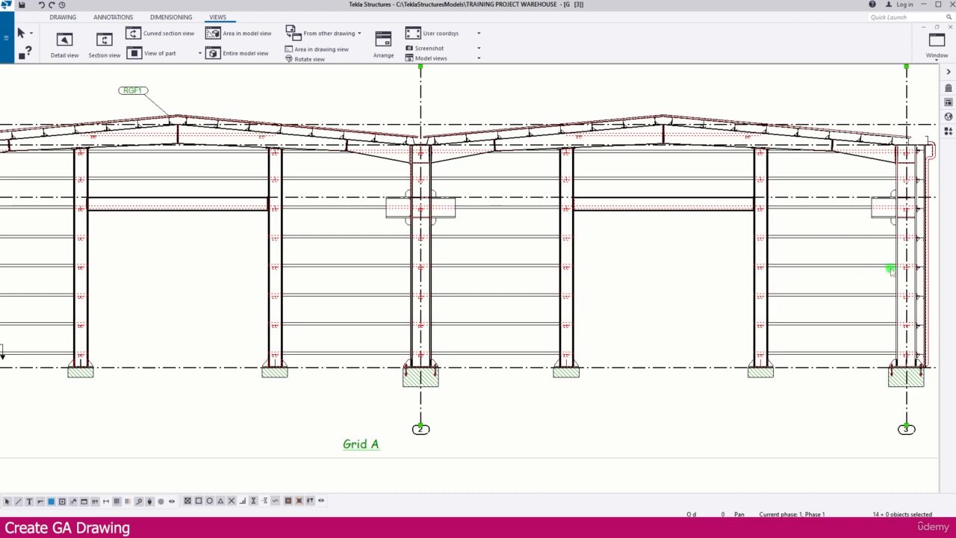
{"action": "left_click", "coordinate": [896, 250], "text": "ctrl"}
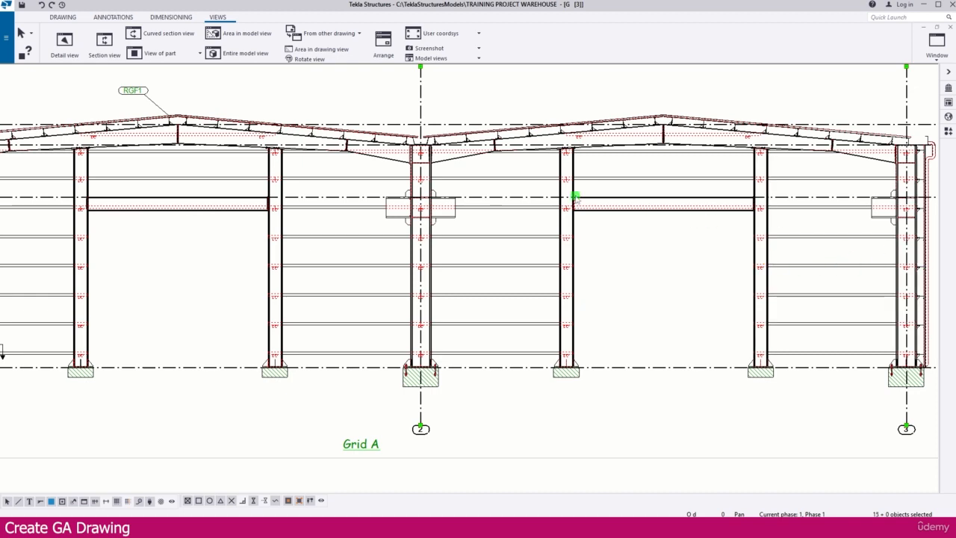
{"action": "scroll", "coordinate": [423, 173], "scroll_direction": "down", "scroll_amount": 4}
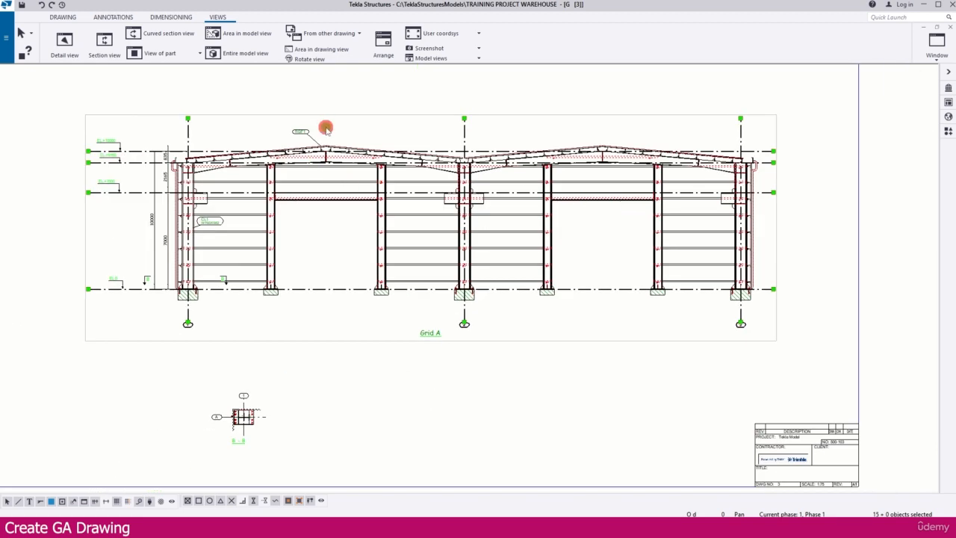
{"action": "right_click", "coordinate": [325, 129]}
{"action": "mouse_move", "coordinate": [381, 193]}
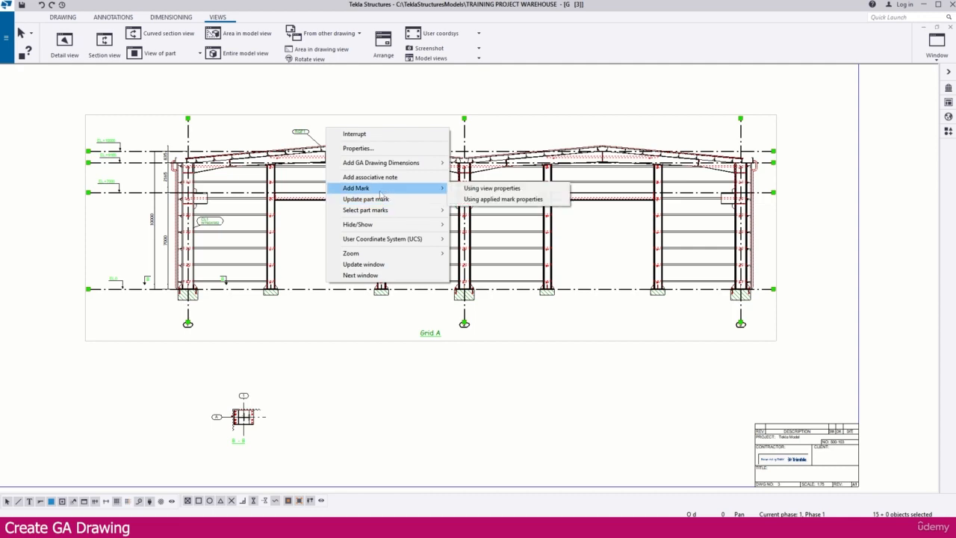
{"action": "left_click", "coordinate": [516, 189]}
Move the PSTC1 mark up its post, the adjacent BE1 mark towards the beam's middle, and the PSTC2 mark slightly away from its post
{"action": "scroll", "coordinate": [297, 299], "scroll_direction": "up", "scroll_amount": 5}
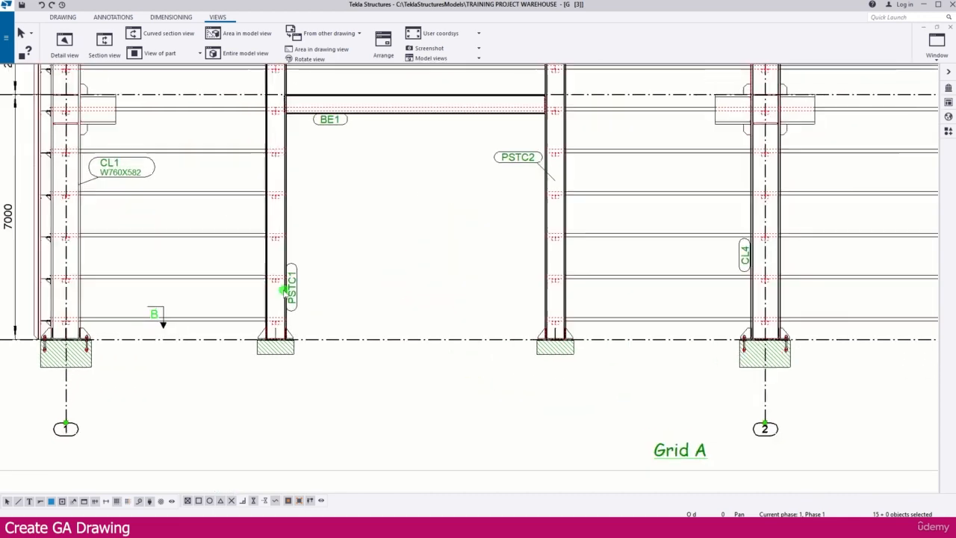
{"action": "left_click_drag", "start_coordinate": [298, 299], "coordinate": [298, 208]}
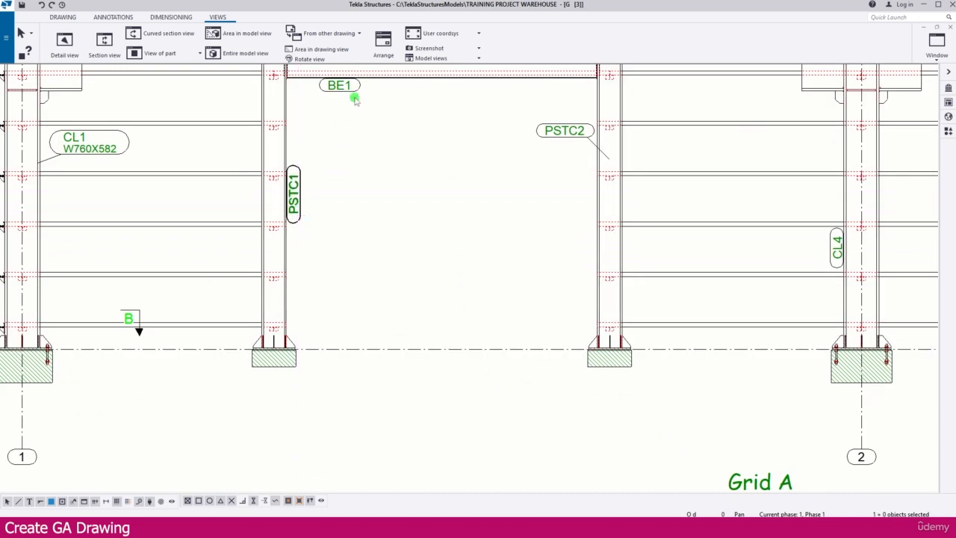
{"action": "left_click_drag", "start_coordinate": [355, 99], "coordinate": [465, 99]}
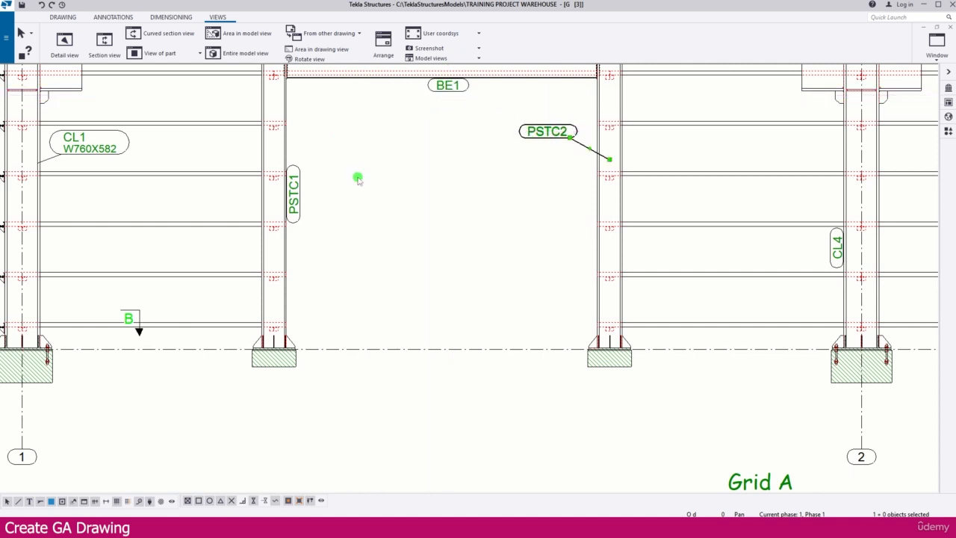
Apply the CL1 mark's two-line content, assembly position above profile, to the PSTC1 and PSTC2 marks
{"action": "double_click", "coordinate": [94, 147]}
{"action": "middle_click_drag", "start_coordinate": [239, 189], "coordinate": [118, 215]}
{"action": "scroll", "coordinate": [134, 213], "scroll_direction": "down", "scroll_amount": 2}
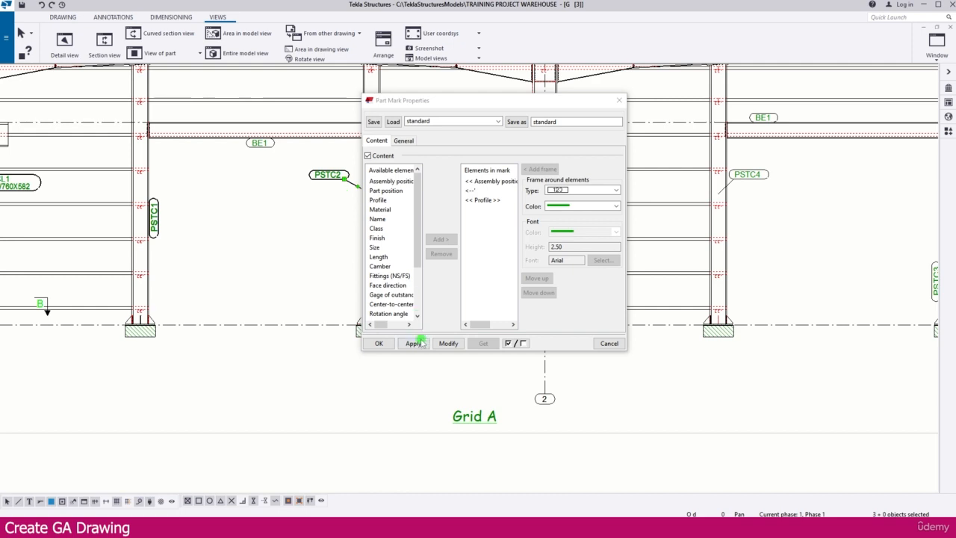
{"action": "left_click", "coordinate": [448, 342]}
Change the PSTC1 mark's leader line to the type that always draws a leader, and place the mark beside its post near mid-height
{"action": "scroll", "coordinate": [169, 205], "scroll_direction": "up", "scroll_amount": 1}
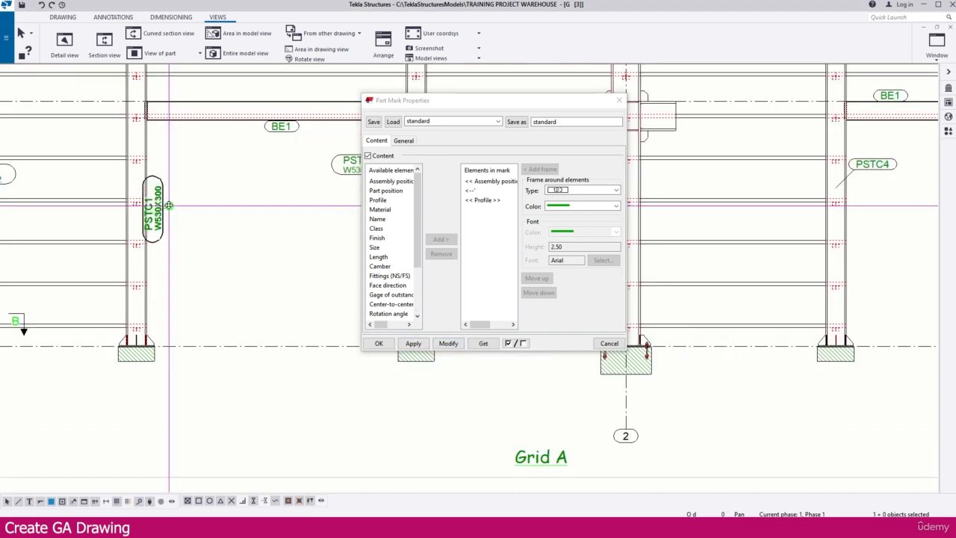
{"action": "mouse_move", "coordinate": [154, 198]}
{"action": "left_mouse_down"}
{"action": "mouse_move", "coordinate": [154, 226]}
{"action": "mouse_move", "coordinate": [159, 209]}
{"action": "left_mouse_up"}
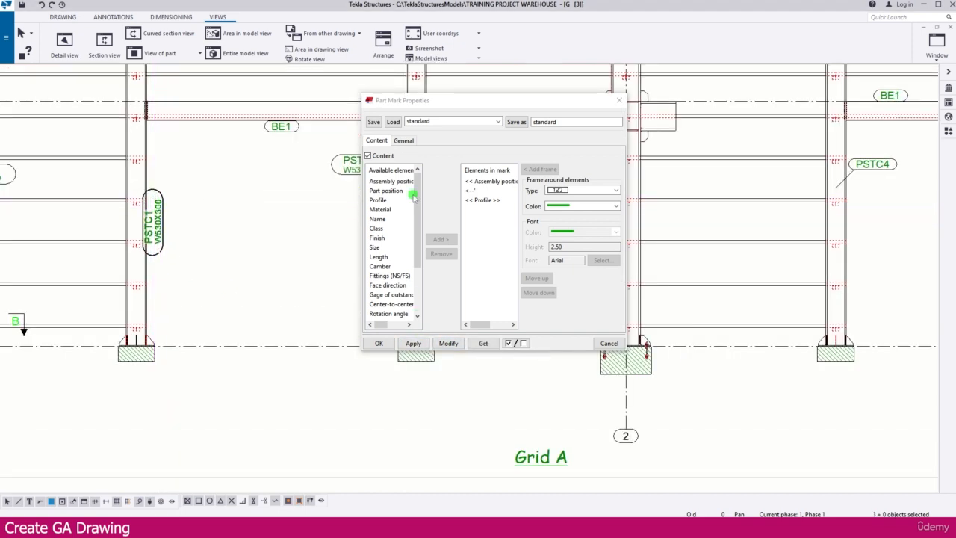
{"action": "left_click", "coordinate": [402, 142]}
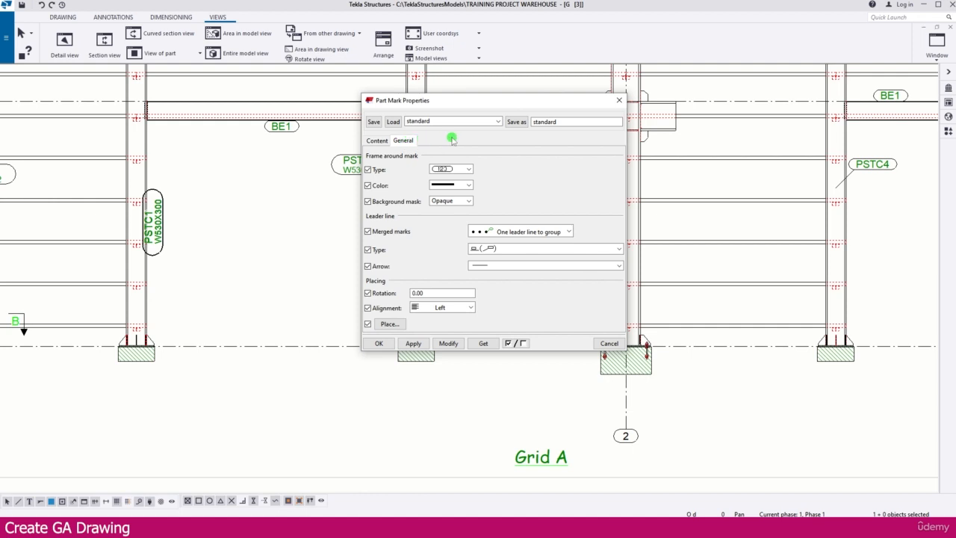
{"action": "left_click", "coordinate": [489, 251]}
{"action": "left_click", "coordinate": [479, 263]}
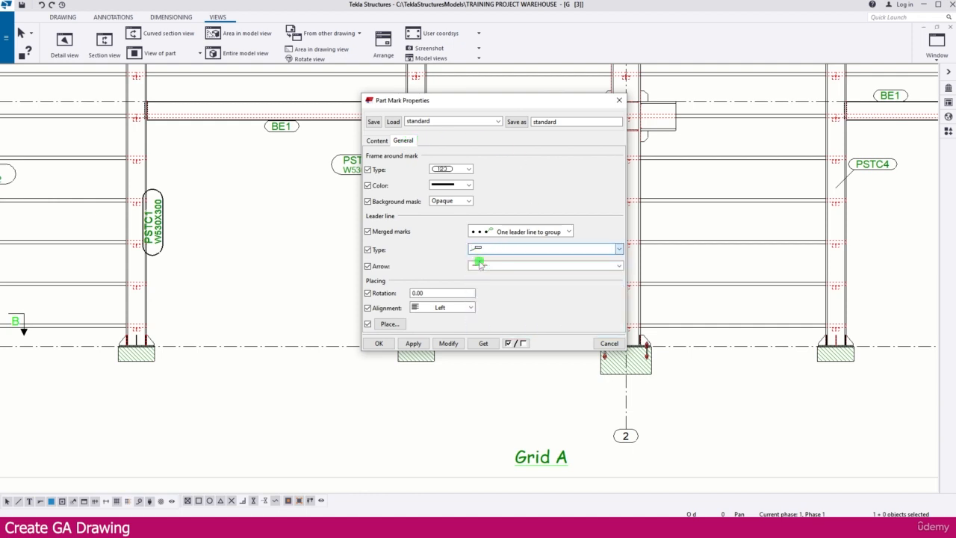
{"action": "left_click", "coordinate": [451, 343]}
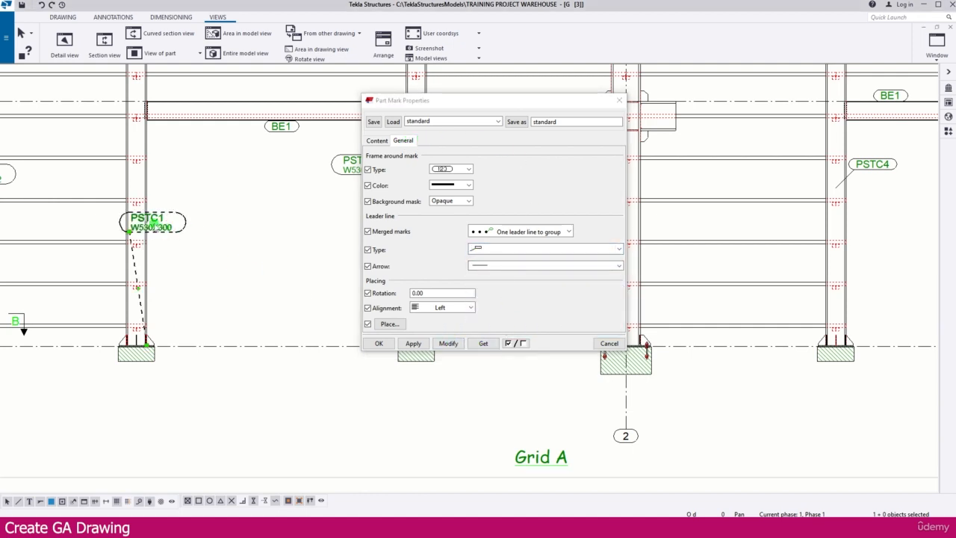
{"action": "left_click_drag", "start_coordinate": [168, 224], "coordinate": [198, 282]}
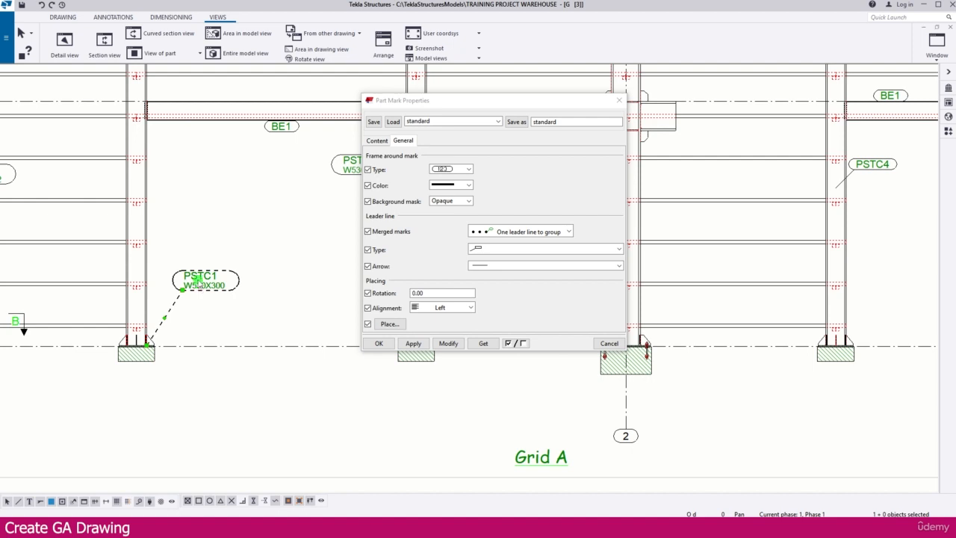
{"action": "mouse_move", "coordinate": [198, 277]}
{"action": "left_mouse_down"}
{"action": "mouse_move", "coordinate": [196, 196]}
{"action": "mouse_move", "coordinate": [192, 227]}
{"action": "left_mouse_up"}
Close the part mark properties and examine the marks across the Grid A elevation, picking the rafter haunch and roof member near grid 1
{"action": "scroll", "coordinate": [166, 226], "scroll_direction": "down", "scroll_amount": 5}
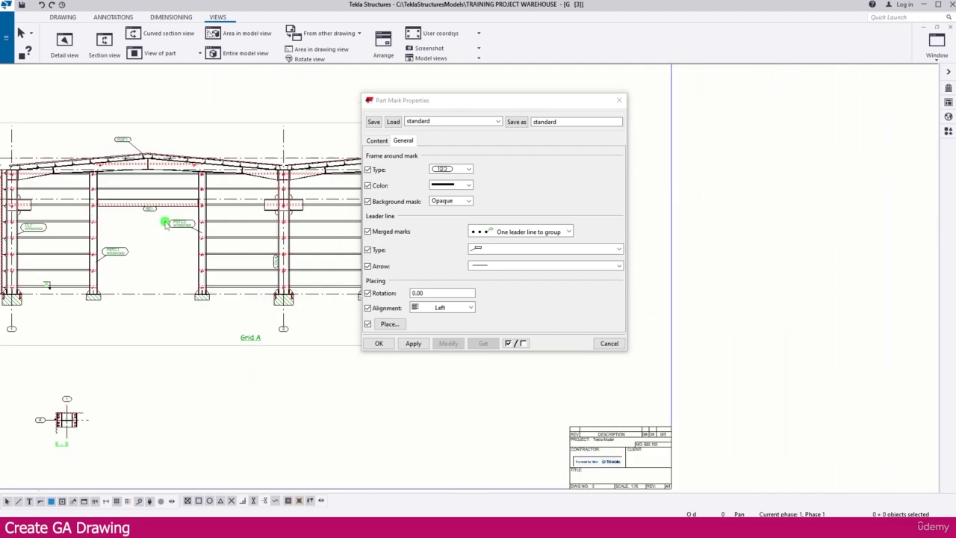
{"action": "scroll", "coordinate": [166, 223], "scroll_direction": "up", "scroll_amount": 5}
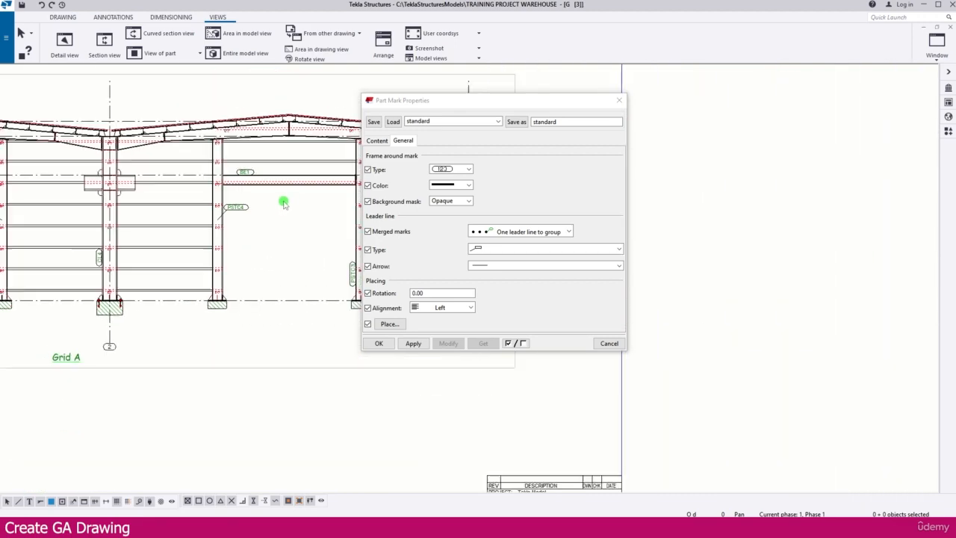
{"action": "scroll", "coordinate": [224, 196], "scroll_direction": "down", "scroll_amount": 2}
{"action": "scroll", "coordinate": [160, 196], "scroll_direction": "up", "scroll_amount": 4}
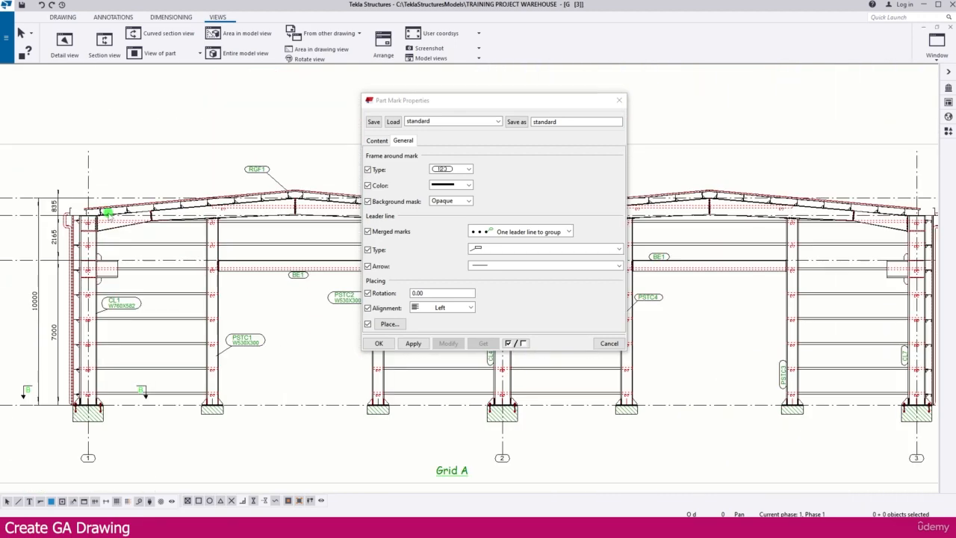
{"action": "scroll", "coordinate": [108, 214], "scroll_direction": "up", "scroll_amount": 2}
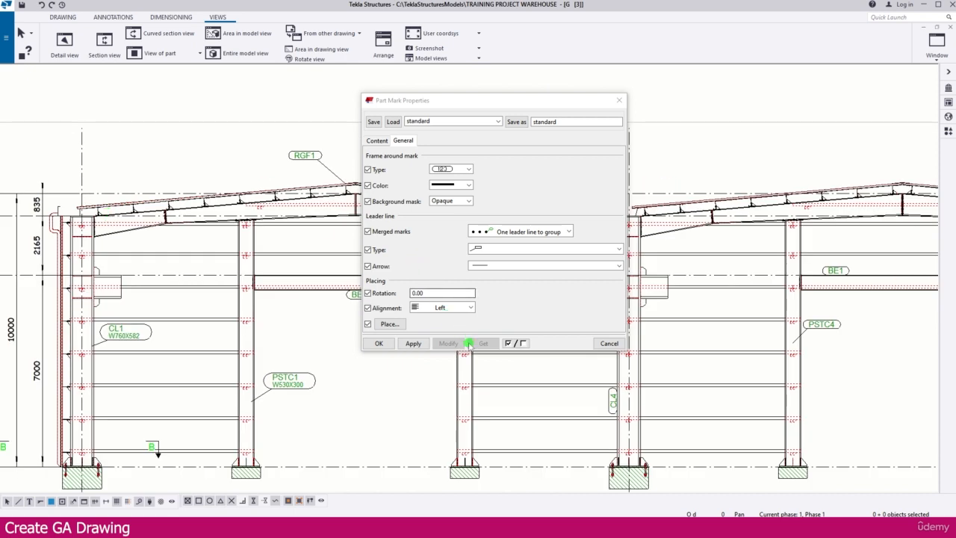
{"action": "left_click", "coordinate": [380, 343]}
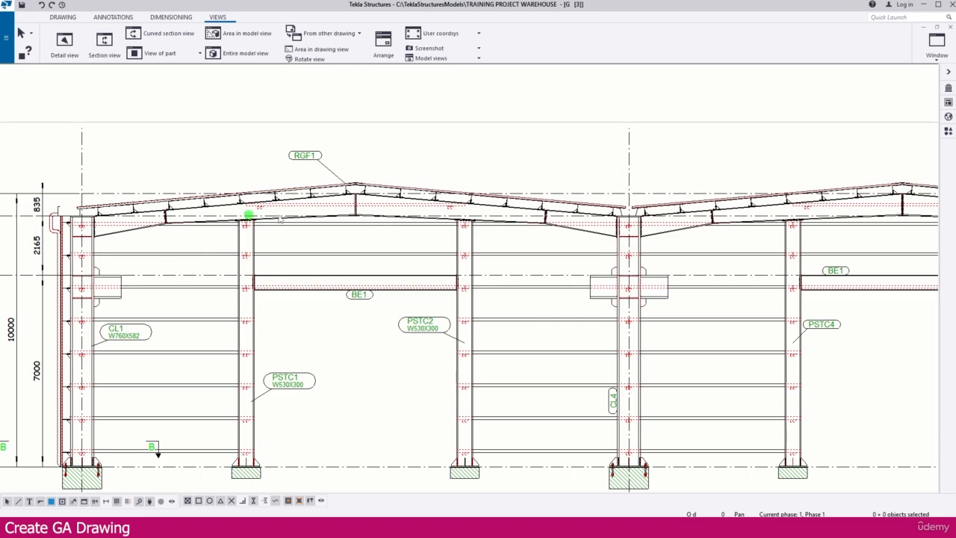
{"action": "scroll", "coordinate": [153, 213], "scroll_direction": "up", "scroll_amount": 2}
{"action": "scroll", "coordinate": [125, 243], "scroll_direction": "up", "scroll_amount": 2}
{"action": "left_click", "coordinate": [127, 239]}
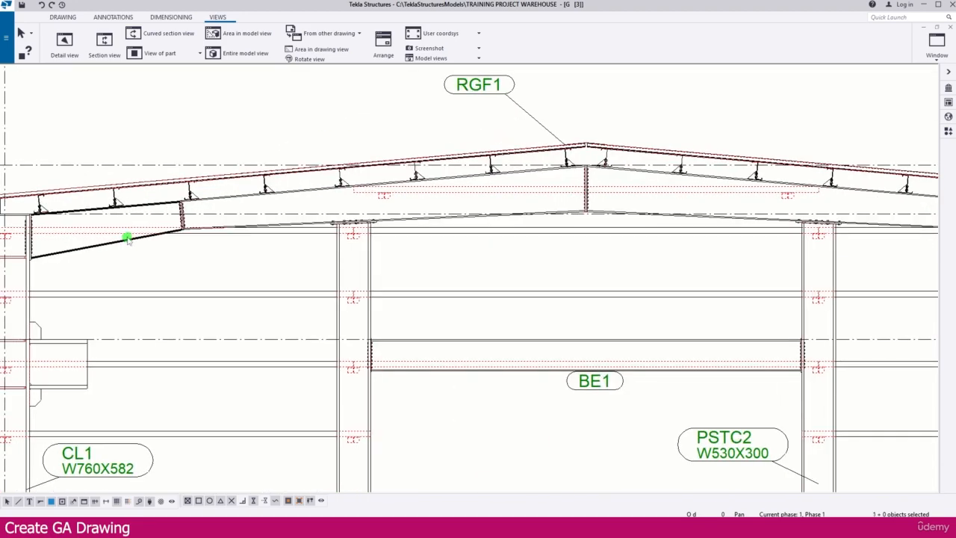
{"action": "left_click", "coordinate": [188, 185]}
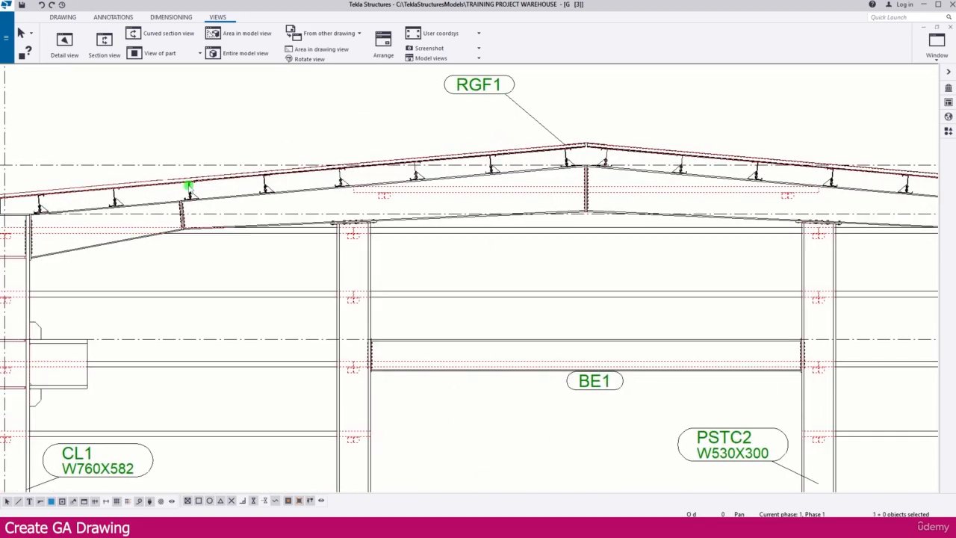
{"action": "scroll", "coordinate": [189, 186], "scroll_direction": "down", "scroll_amount": 4}
{"action": "scroll", "coordinate": [124, 347], "scroll_direction": "up", "scroll_amount": 4}
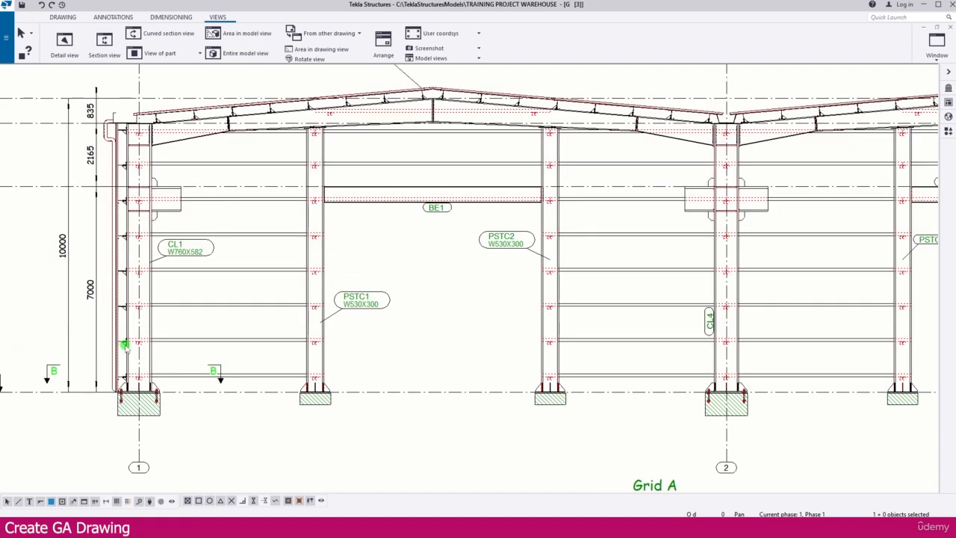
Place a vertical dimension outside column CL7 at grid 3, from the base level line to the lowest wall girt's outer top corner
{"action": "scroll", "coordinate": [113, 253], "scroll_direction": "down", "scroll_amount": 6}
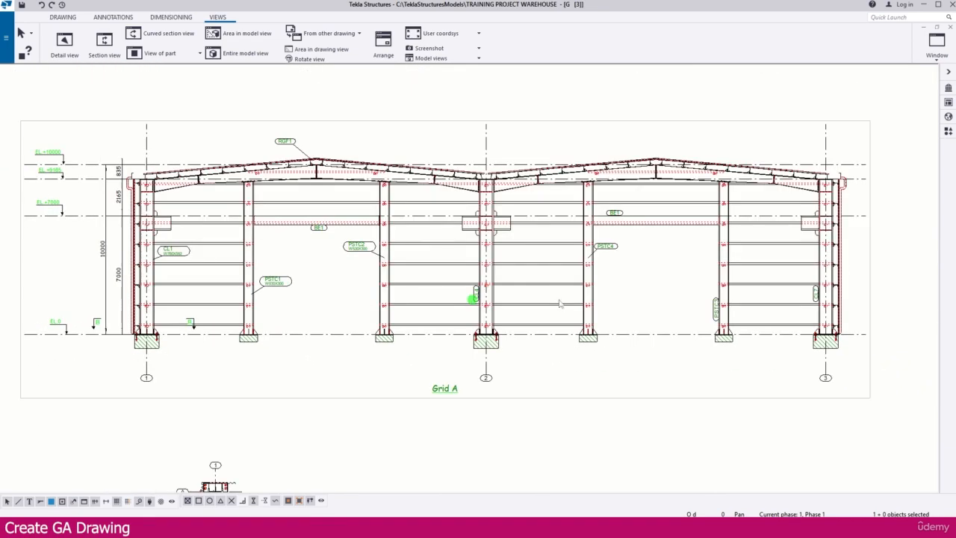
{"action": "scroll", "coordinate": [569, 319], "scroll_direction": "up", "scroll_amount": 3}
{"action": "scroll", "coordinate": [570, 319], "scroll_direction": "up", "scroll_amount": 6}
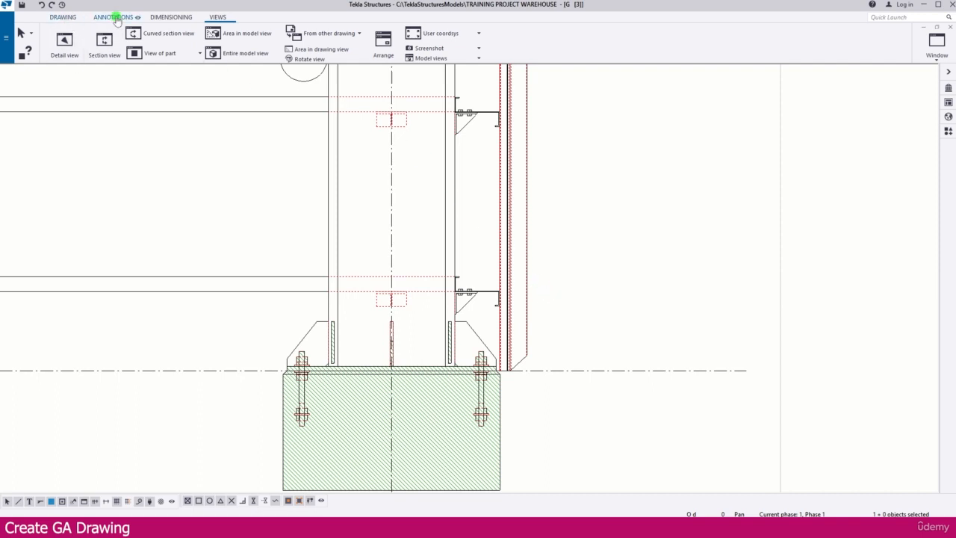
{"action": "left_click", "coordinate": [167, 16]}
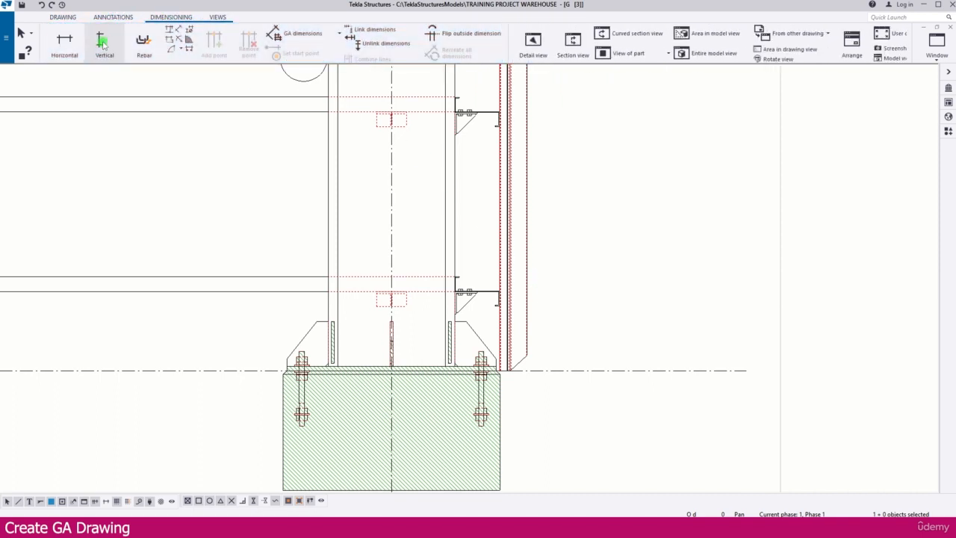
{"action": "left_click", "coordinate": [105, 41]}
{"action": "scroll", "coordinate": [602, 375], "scroll_direction": "up", "scroll_amount": 2}
{"action": "left_click", "coordinate": [596, 369]}
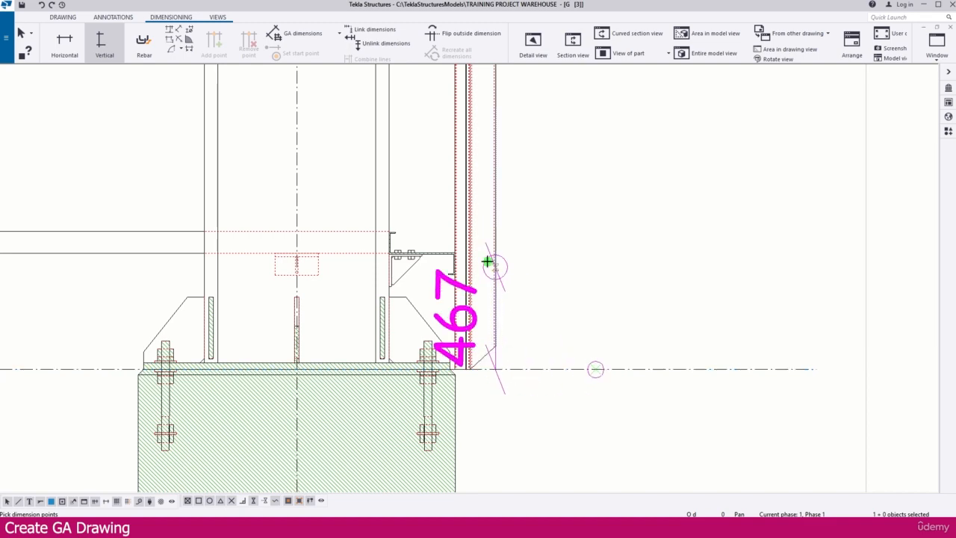
{"action": "scroll", "coordinate": [451, 247], "scroll_direction": "up", "scroll_amount": 5}
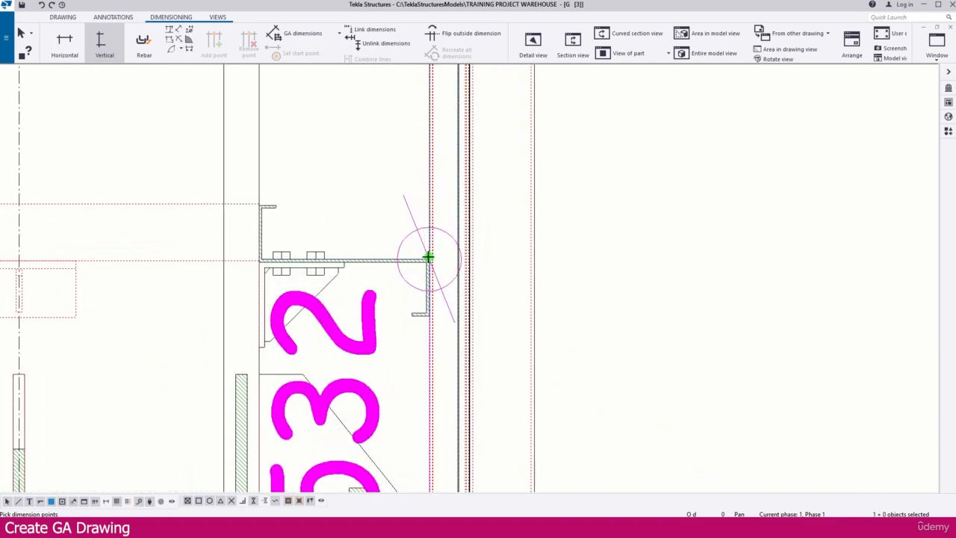
{"action": "scroll", "coordinate": [426, 258], "scroll_direction": "down", "scroll_amount": 5}
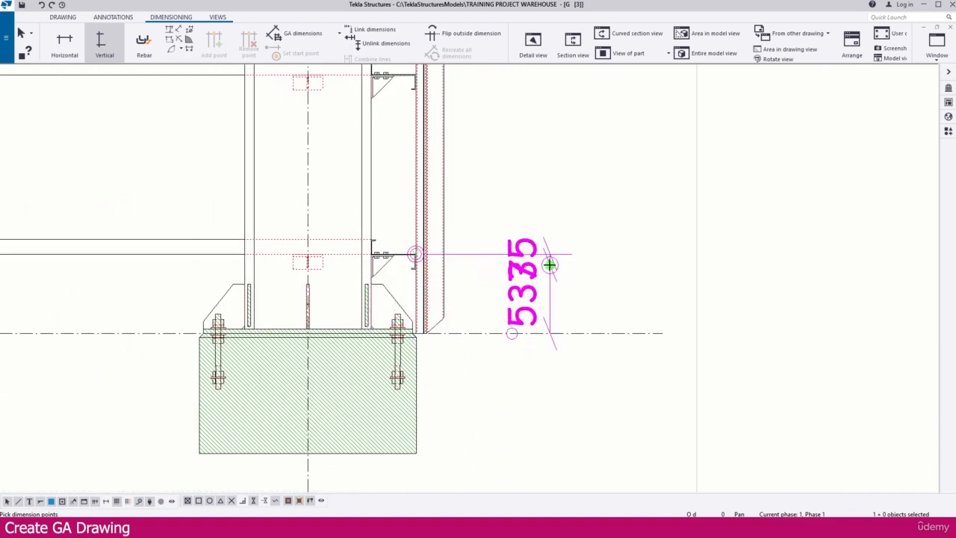
{"action": "left_click", "coordinate": [595, 257]}
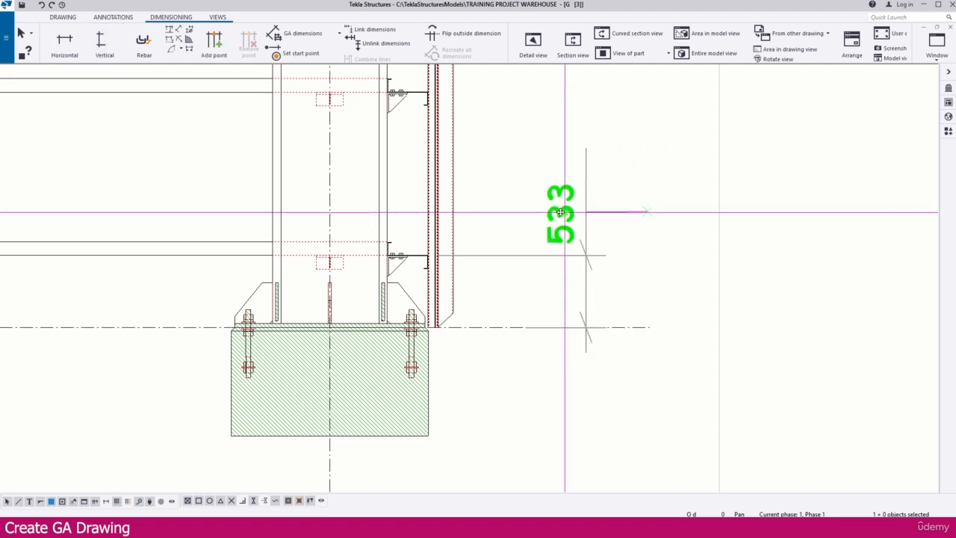
Extend the vertical dimension by adding points at the second and third wall girts above the base
{"action": "scroll", "coordinate": [553, 252], "scroll_direction": "down", "scroll_amount": 3}
{"action": "middle_click_drag", "start_coordinate": [553, 253], "coordinate": [486, 317]}
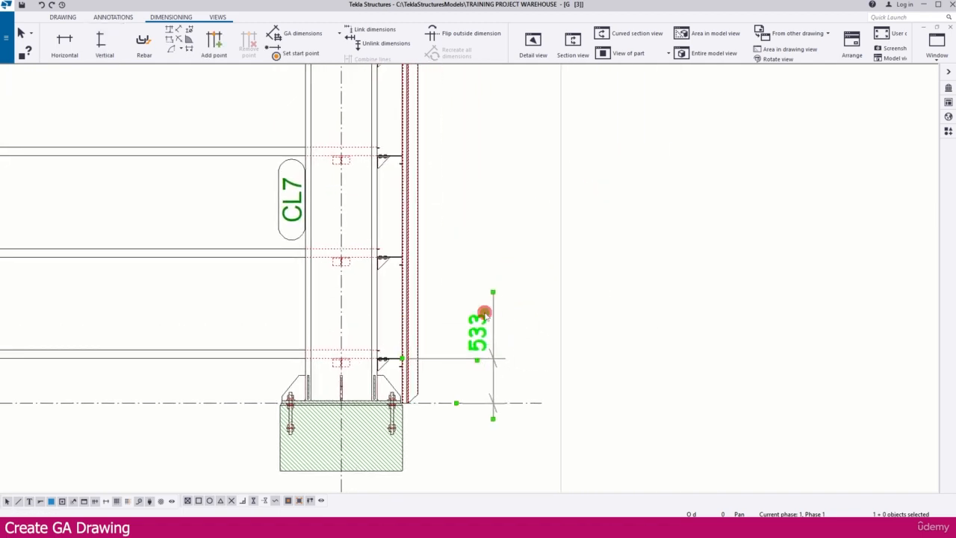
{"action": "right_click", "coordinate": [484, 314]}
{"action": "left_click", "coordinate": [530, 177]}
{"action": "scroll", "coordinate": [416, 268], "scroll_direction": "up", "scroll_amount": 2}
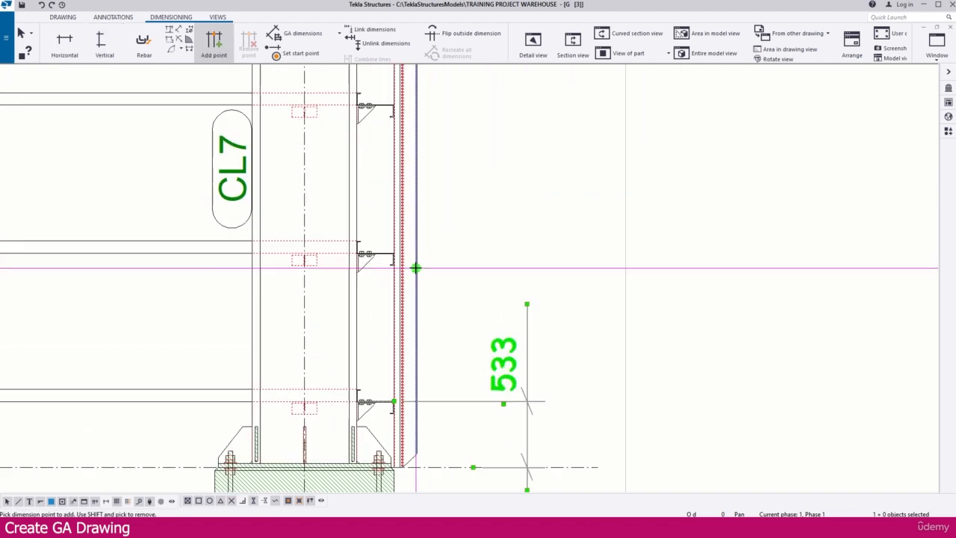
{"action": "scroll", "coordinate": [415, 267], "scroll_direction": "up", "scroll_amount": 3}
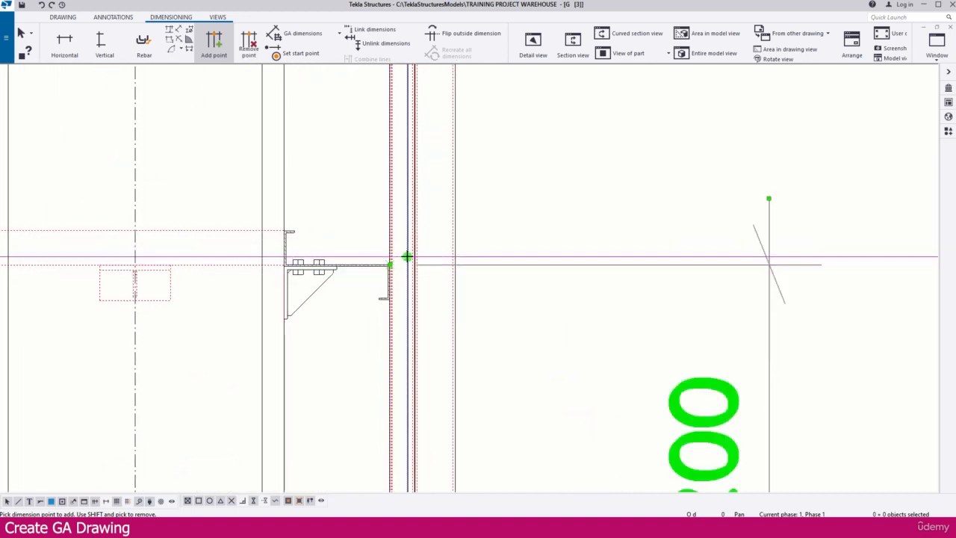
{"action": "scroll", "coordinate": [407, 256], "scroll_direction": "down", "scroll_amount": 2}
{"action": "middle_click_drag", "start_coordinate": [469, 156], "coordinate": [439, 326]}
{"action": "scroll", "coordinate": [369, 179], "scroll_direction": "up", "scroll_amount": 6}
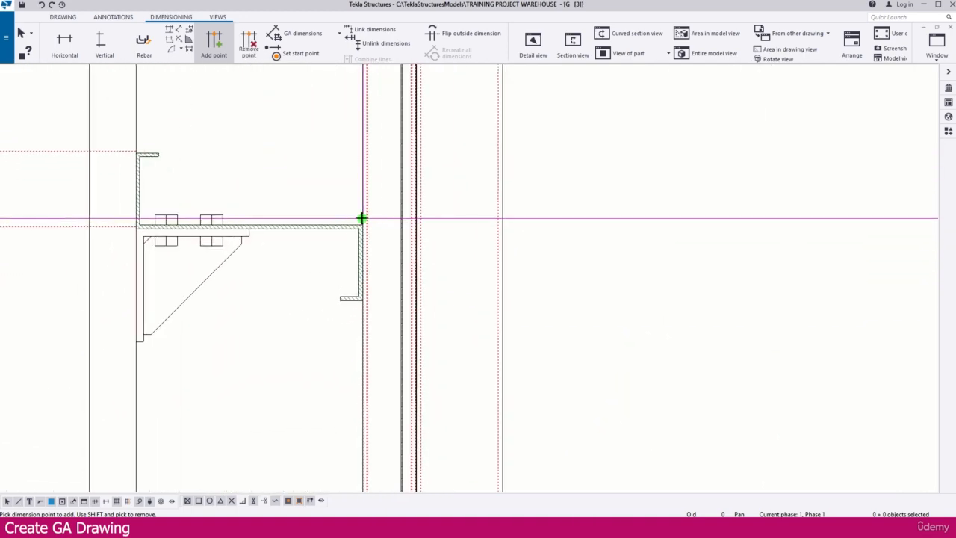
{"action": "left_click", "coordinate": [362, 225]}
Add dimension points at the outer corners of the fourth, fifth and sixth wall girts
{"action": "scroll", "coordinate": [488, 272], "scroll_direction": "down", "scroll_amount": 5}
{"action": "mouse_move", "coordinate": [513, 129]}
{"action": "middle_mouse_down"}
{"action": "mouse_move", "coordinate": [472, 258]}
{"action": "mouse_move", "coordinate": [451, 291]}
{"action": "mouse_move", "coordinate": [438, 359]}
{"action": "middle_mouse_up"}
{"action": "scroll", "coordinate": [429, 254], "scroll_direction": "up", "scroll_amount": 3}
{"action": "left_click", "coordinate": [429, 271]}
{"action": "scroll", "coordinate": [448, 243], "scroll_direction": "down", "scroll_amount": 4}
{"action": "scroll", "coordinate": [404, 181], "scroll_direction": "up", "scroll_amount": 2}
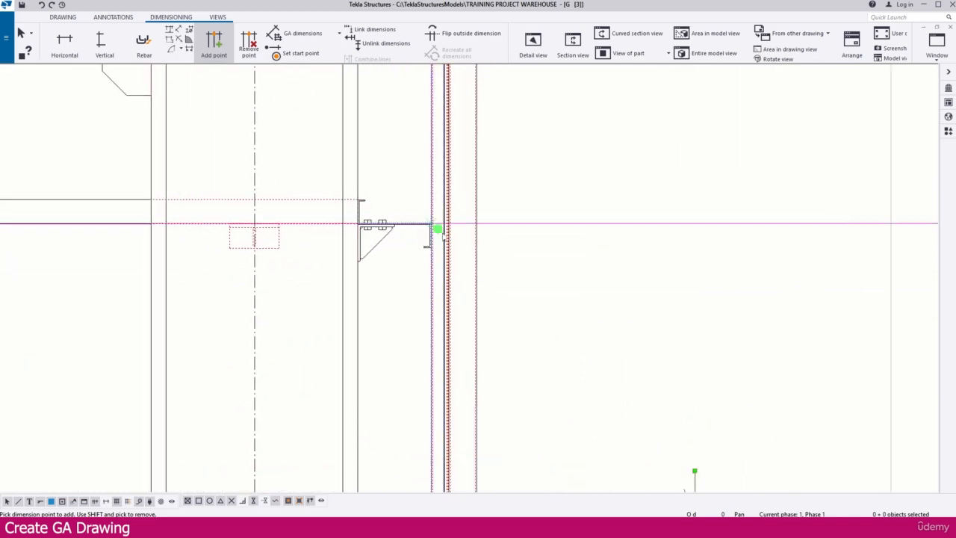
{"action": "left_click", "coordinate": [433, 226]}
{"action": "scroll", "coordinate": [468, 248], "scroll_direction": "down", "scroll_amount": 5}
{"action": "middle_click_drag", "start_coordinate": [482, 153], "coordinate": [466, 289]}
{"action": "scroll", "coordinate": [439, 273], "scroll_direction": "up", "scroll_amount": 3}
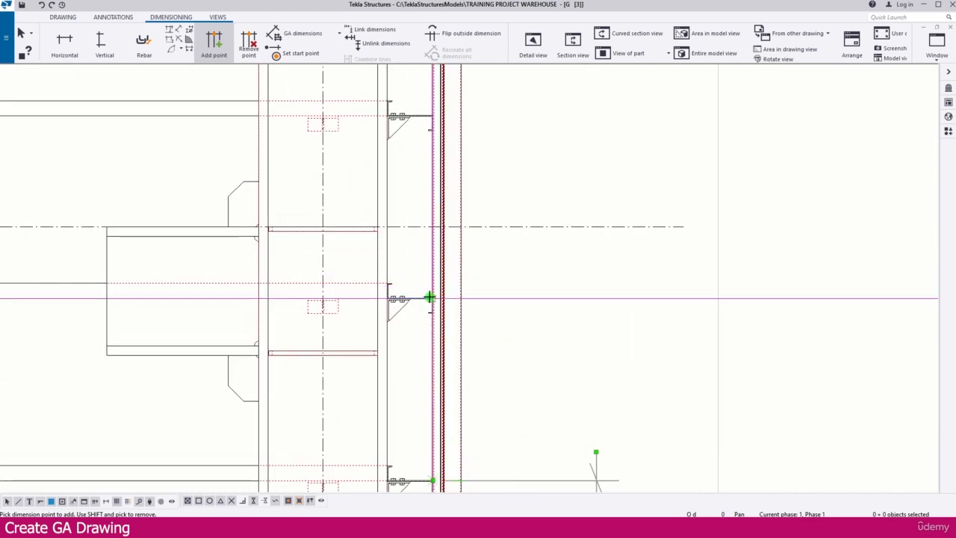
{"action": "left_click", "coordinate": [430, 297]}
Remove the inaccurate dimension point at the sixth wall girt and pick it again on the girt's outer top corner
{"action": "middle_click_drag", "start_coordinate": [444, 149], "coordinate": [437, 229]}
{"action": "scroll", "coordinate": [441, 391], "scroll_direction": "up", "scroll_amount": 2}
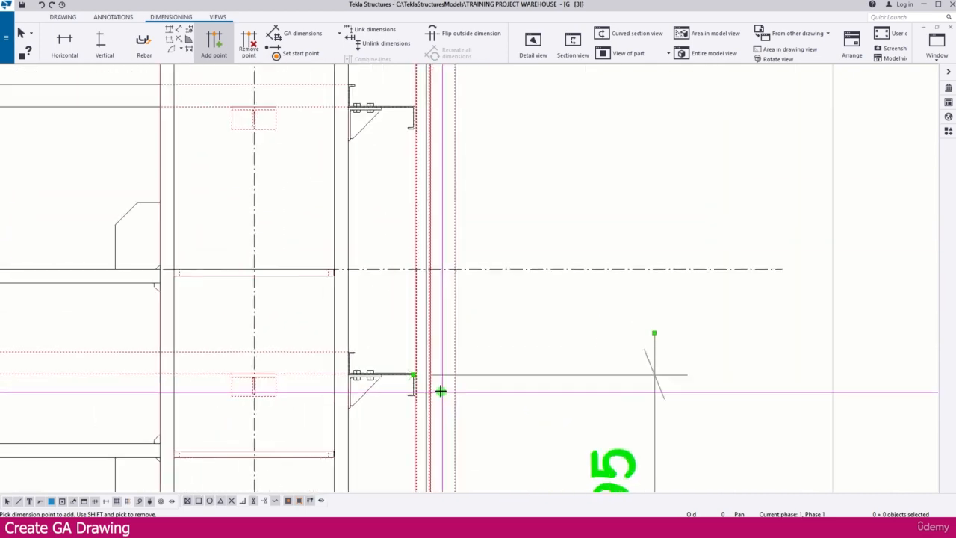
{"action": "scroll", "coordinate": [441, 390], "scroll_direction": "up", "scroll_amount": 2}
{"action": "scroll", "coordinate": [425, 231], "scroll_direction": "down", "scroll_amount": 1}
{"action": "scroll", "coordinate": [414, 305], "scroll_direction": "up", "scroll_amount": 3}
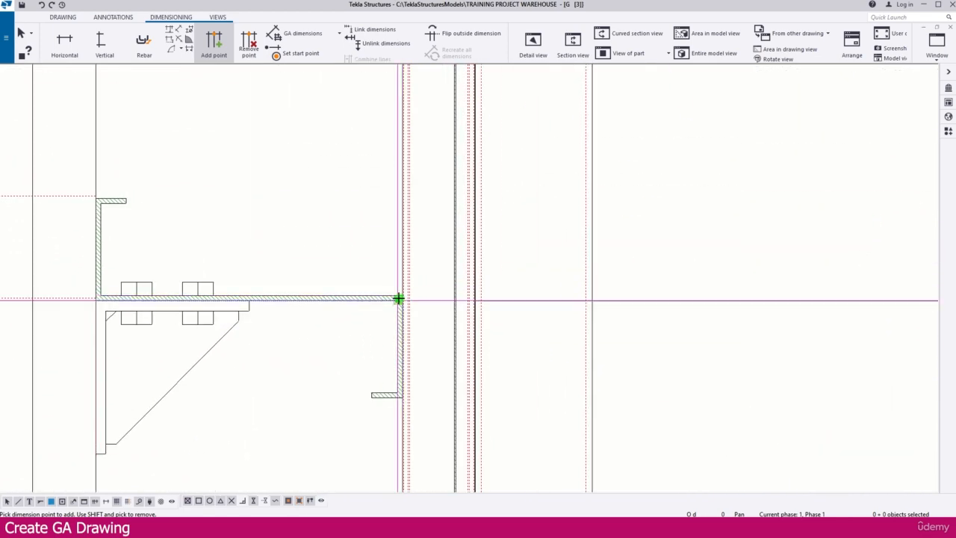
{"action": "scroll", "coordinate": [398, 299], "scroll_direction": "up", "scroll_amount": 2}
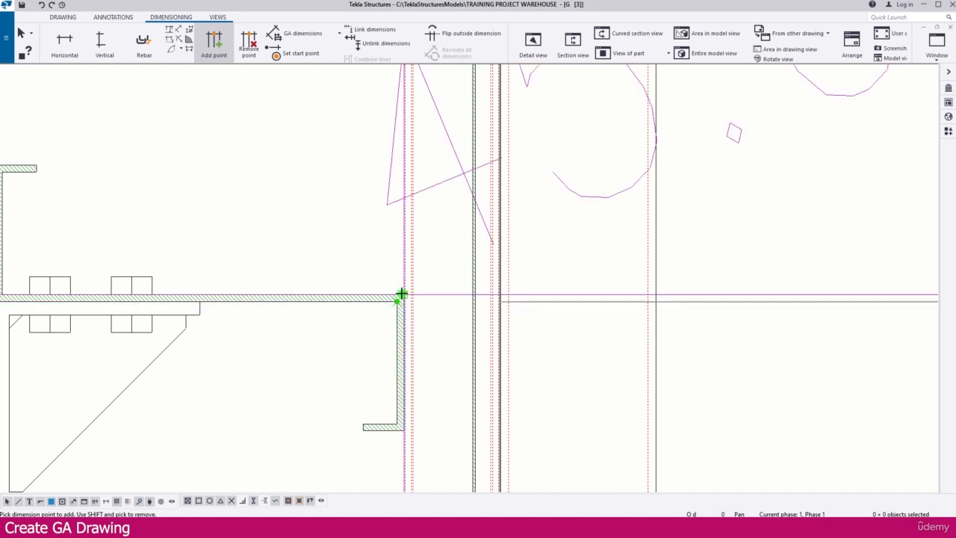
{"action": "scroll", "coordinate": [361, 230], "scroll_direction": "down", "scroll_amount": 4}
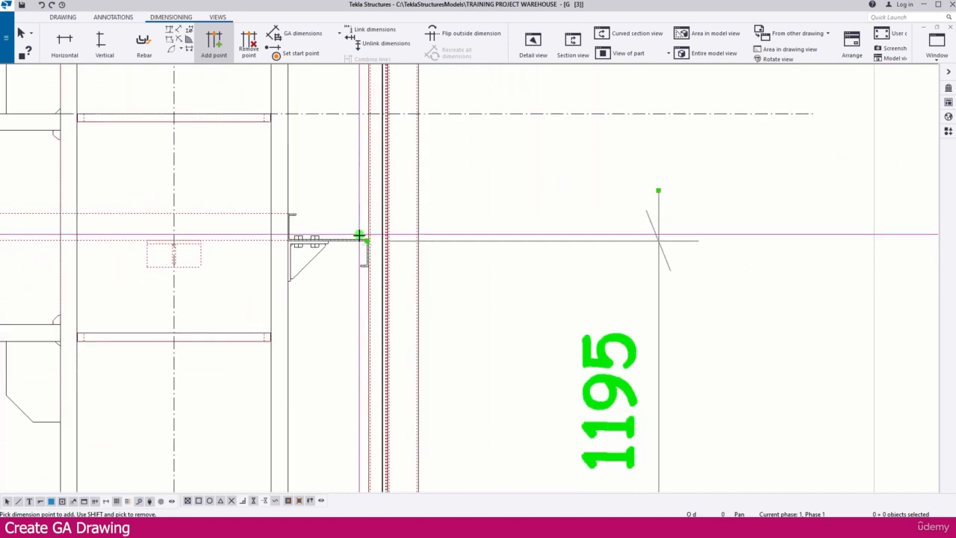
{"action": "left_click", "coordinate": [466, 239]}
{"action": "scroll", "coordinate": [367, 235], "scroll_direction": "up", "scroll_amount": 5}
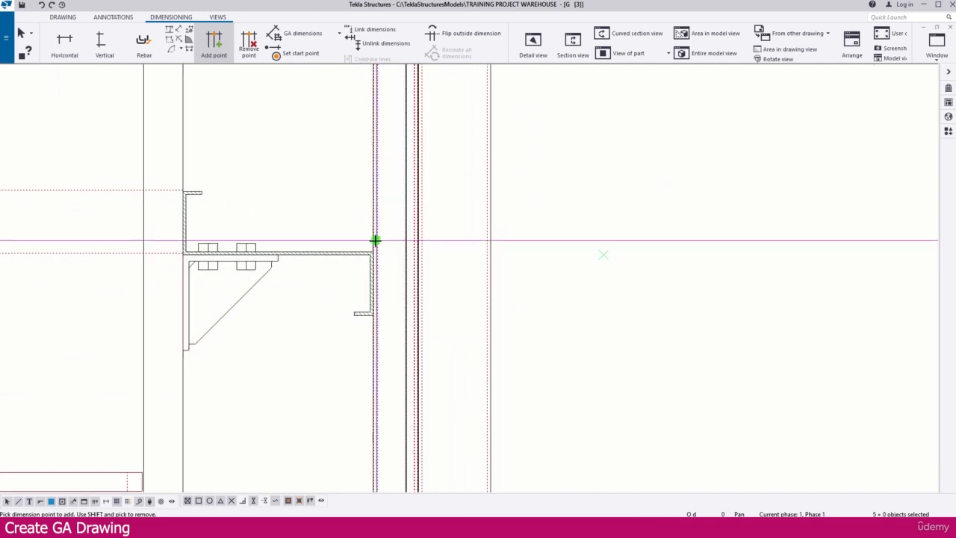
{"action": "left_click", "coordinate": [371, 251]}
Finish the vertical dimension with points at the two uppermost wall girts and on the eaves level line
{"action": "scroll", "coordinate": [405, 313], "scroll_direction": "down", "scroll_amount": 5}
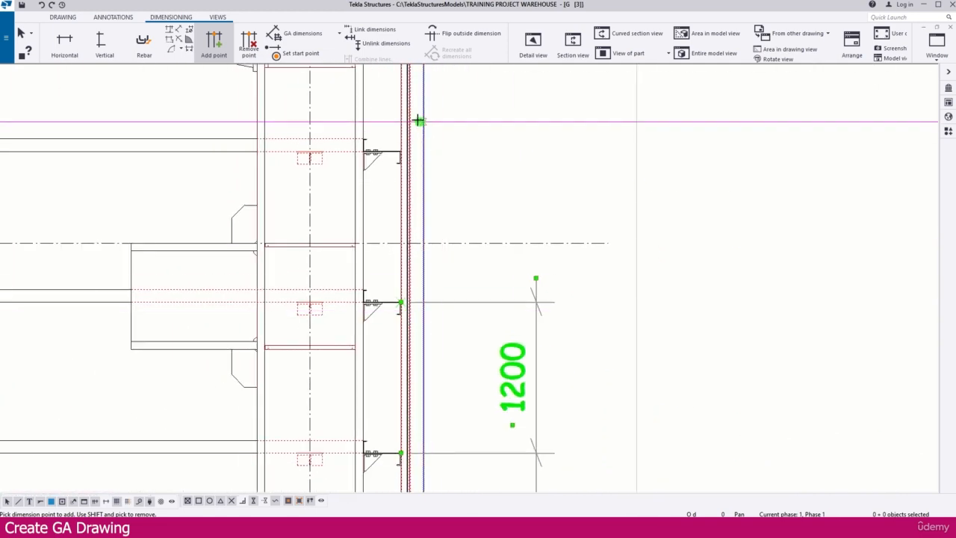
{"action": "scroll", "coordinate": [418, 121], "scroll_direction": "up", "scroll_amount": 5}
{"action": "left_click", "coordinate": [390, 170]}
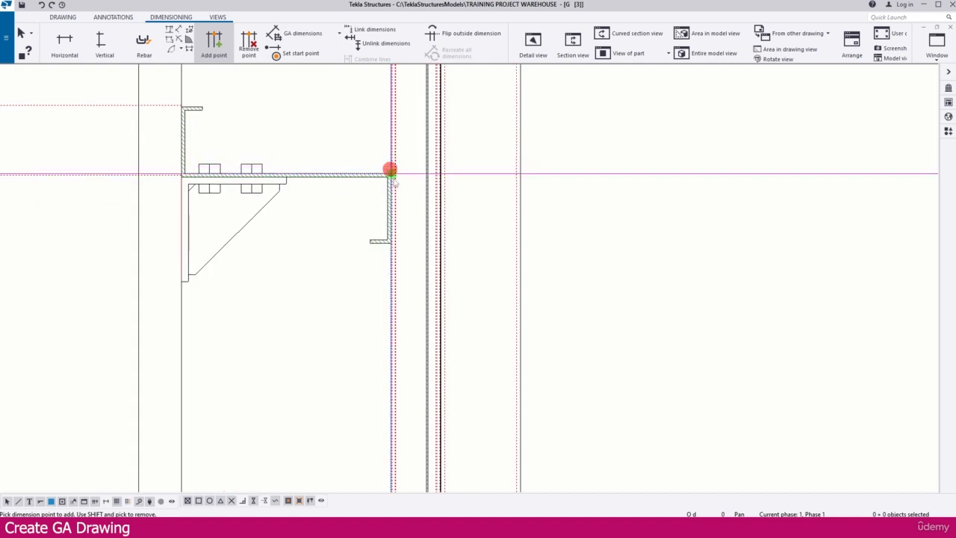
{"action": "scroll", "coordinate": [390, 171], "scroll_direction": "down", "scroll_amount": 5}
{"action": "scroll", "coordinate": [437, 307], "scroll_direction": "up", "scroll_amount": 5}
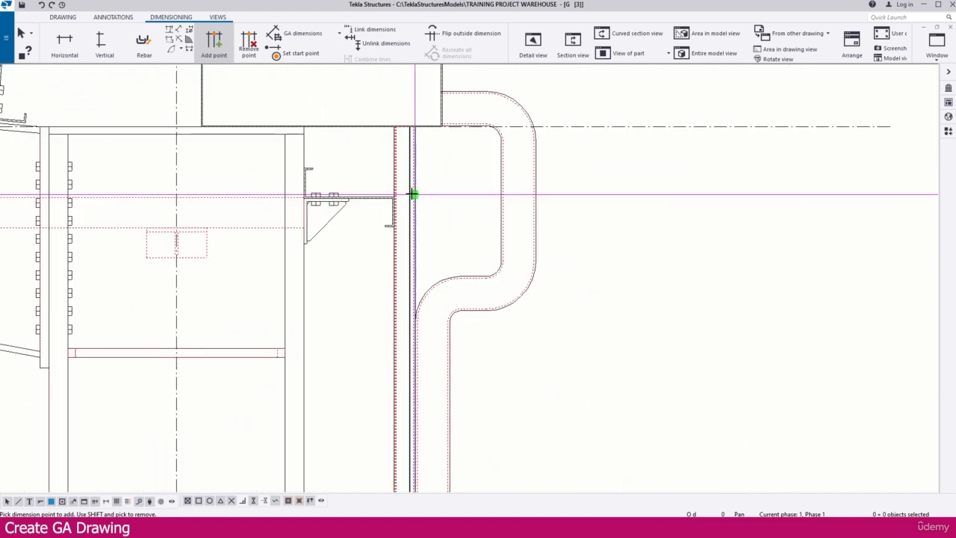
{"action": "scroll", "coordinate": [412, 194], "scroll_direction": "up", "scroll_amount": 4}
{"action": "scroll", "coordinate": [382, 207], "scroll_direction": "down", "scroll_amount": 6}
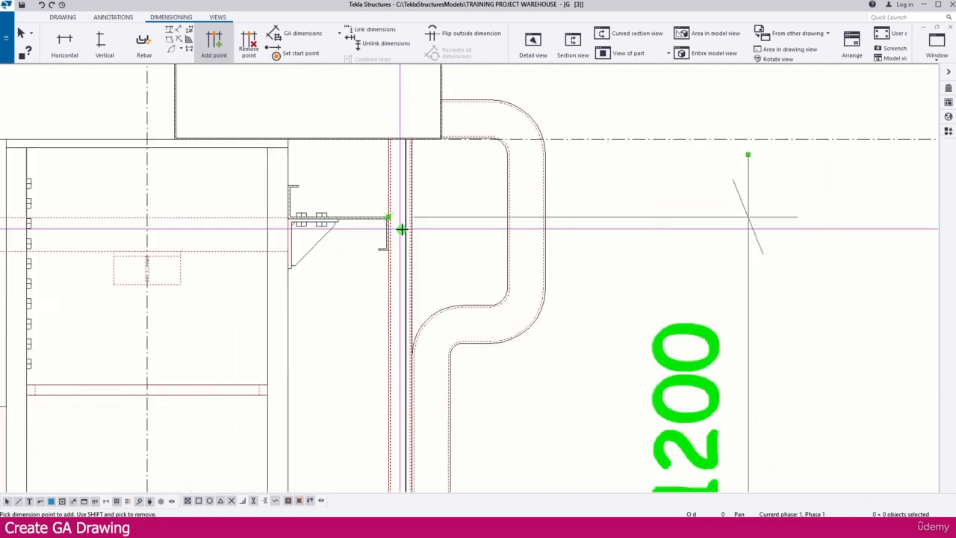
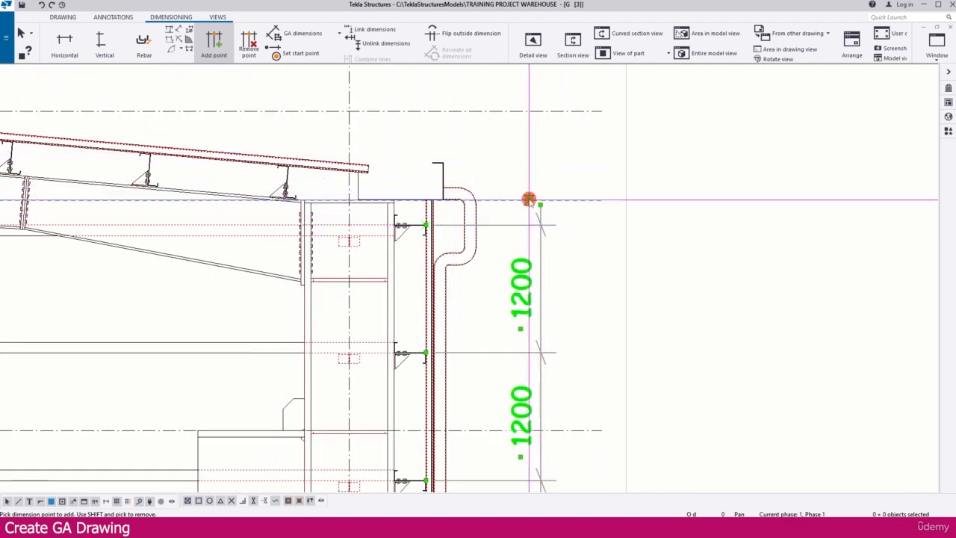
{"action": "left_click", "coordinate": [529, 200]}
{"action": "scroll", "coordinate": [526, 180], "scroll_direction": "down", "scroll_amount": 5}
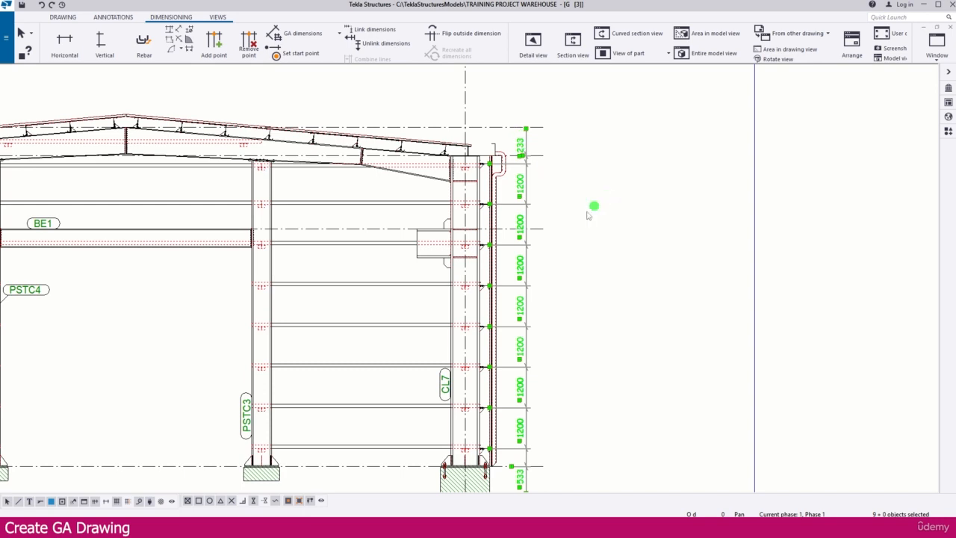
{"action": "left_click", "coordinate": [592, 202]}
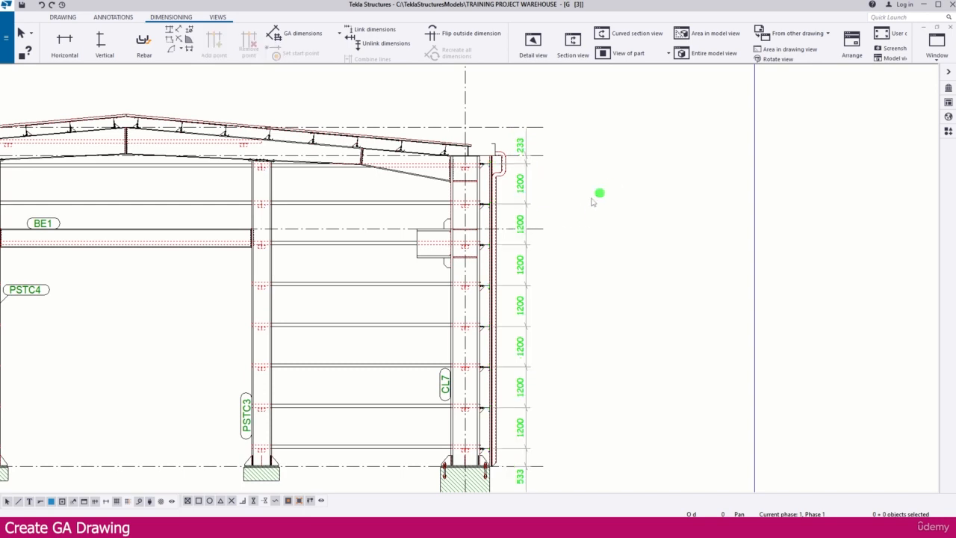
Set the girt dimension's Combine equal dimensions option to 3*60=180, apply it, and inspect the combined text
{"action": "left_click", "coordinate": [525, 269]}
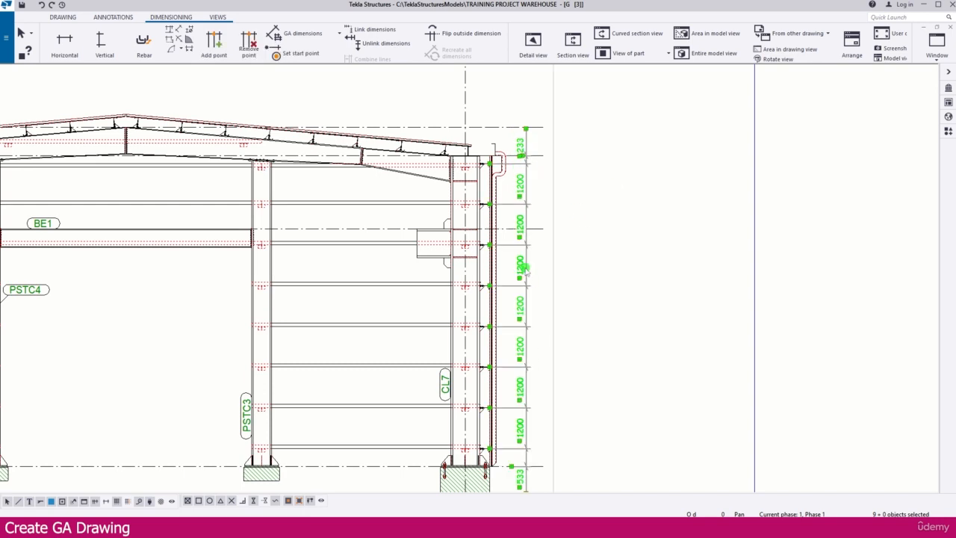
{"action": "double_click", "coordinate": [525, 270]}
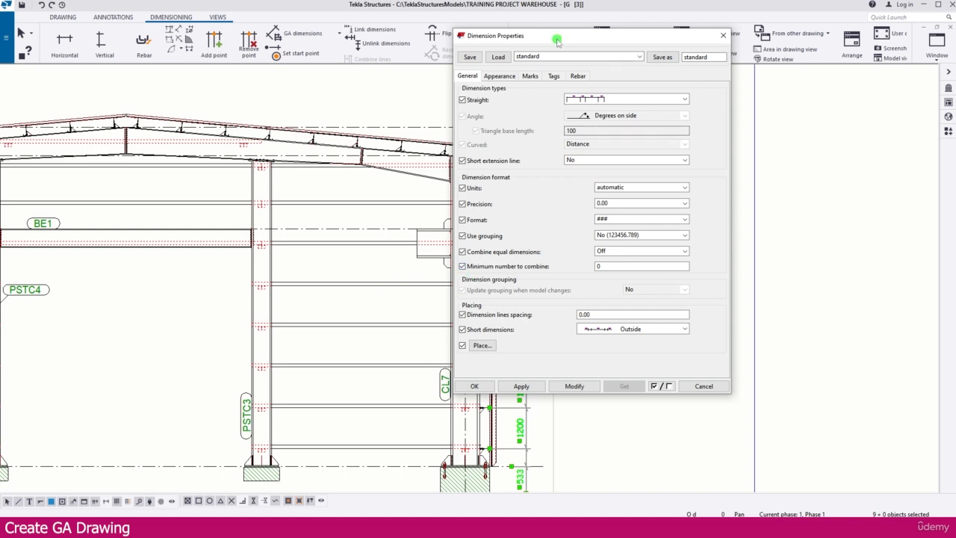
{"action": "left_click_drag", "start_coordinate": [556, 41], "coordinate": [681, 56]}
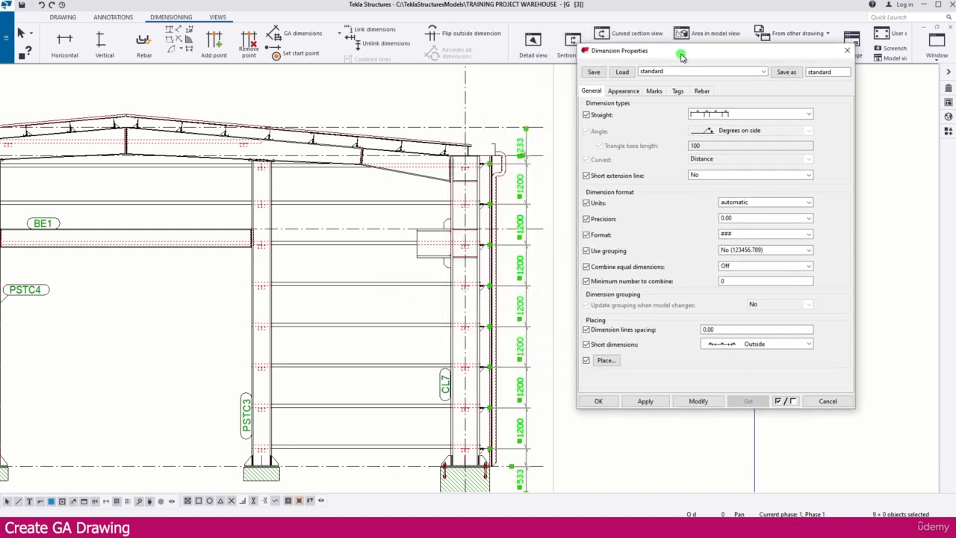
{"action": "left_click", "coordinate": [745, 267]}
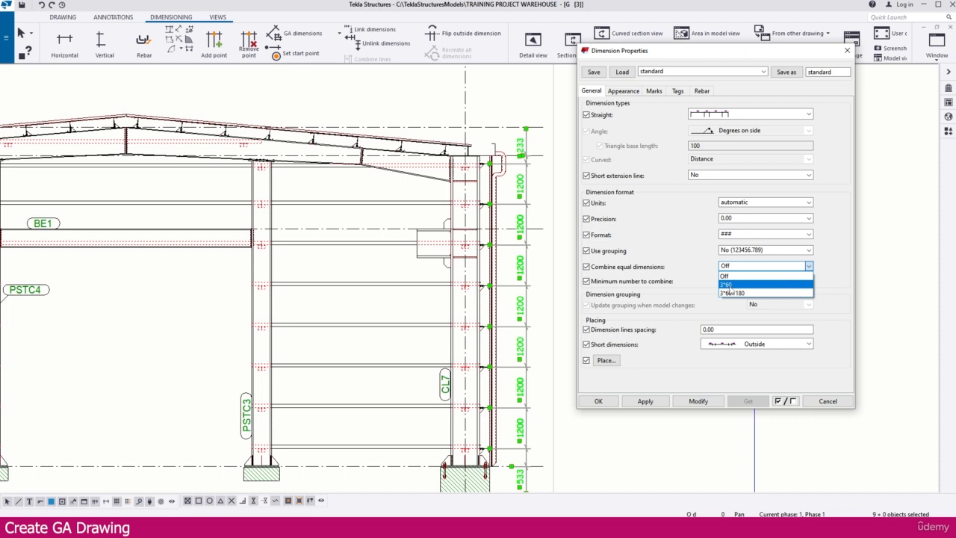
{"action": "left_click", "coordinate": [731, 292]}
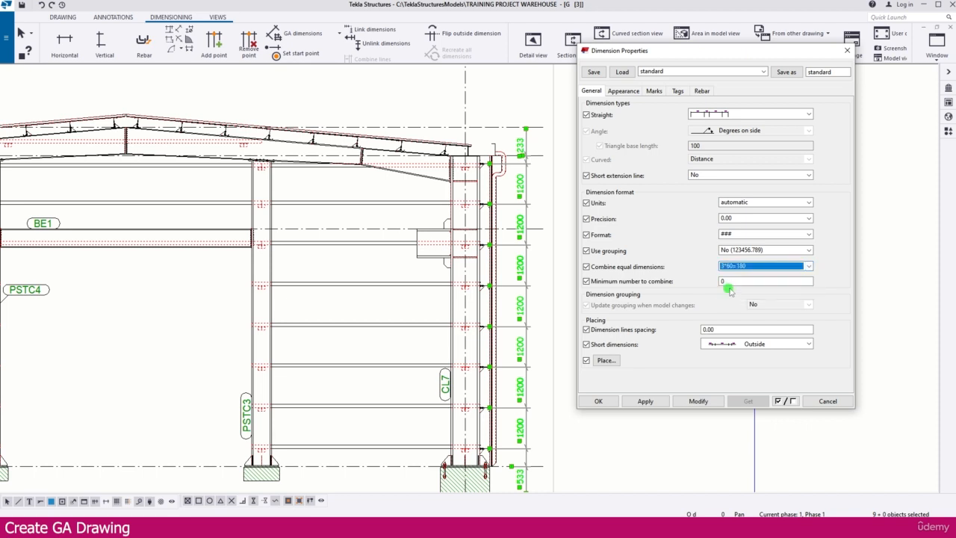
{"action": "left_click", "coordinate": [698, 401]}
{"action": "left_click", "coordinate": [525, 343]}
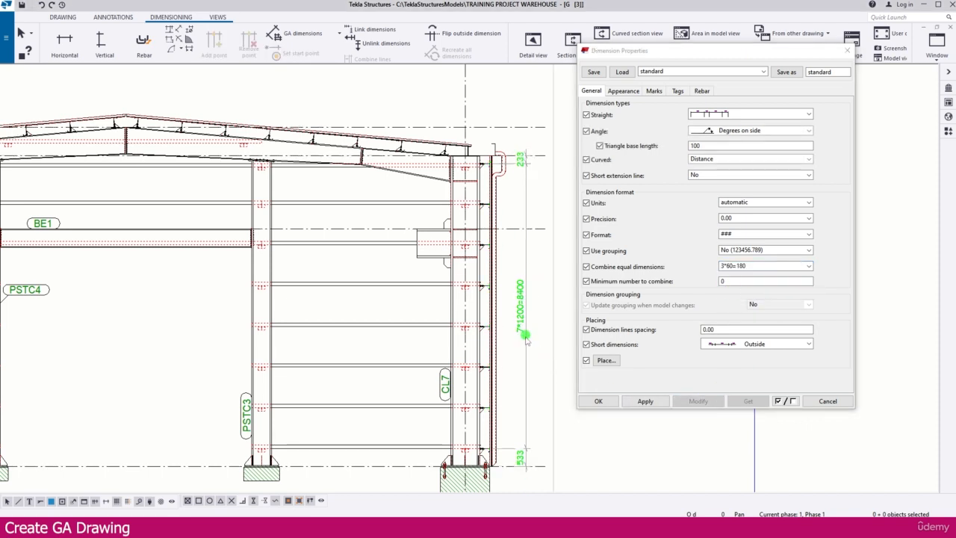
{"action": "scroll", "coordinate": [526, 342], "scroll_direction": "up", "scroll_amount": 3}
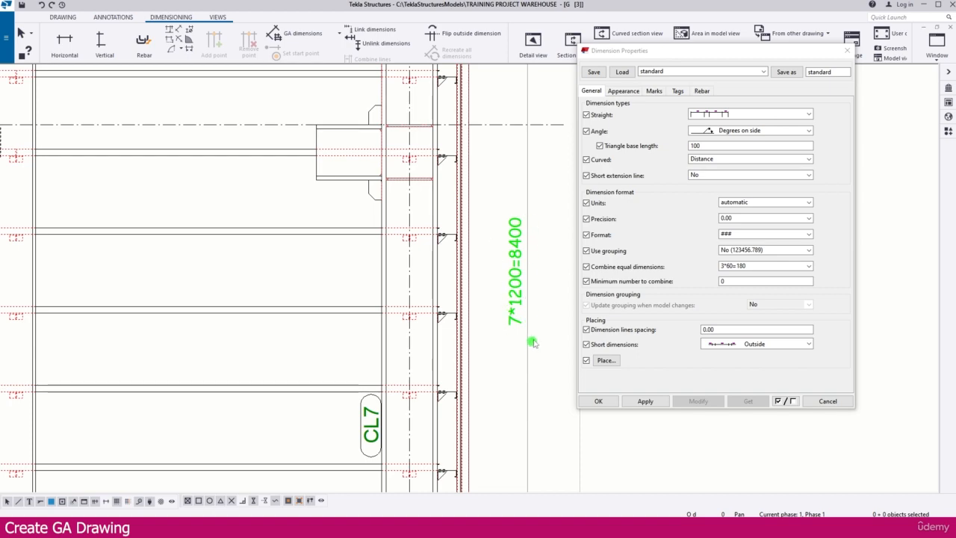
{"action": "scroll", "coordinate": [474, 245], "scroll_direction": "down", "scroll_amount": 3}
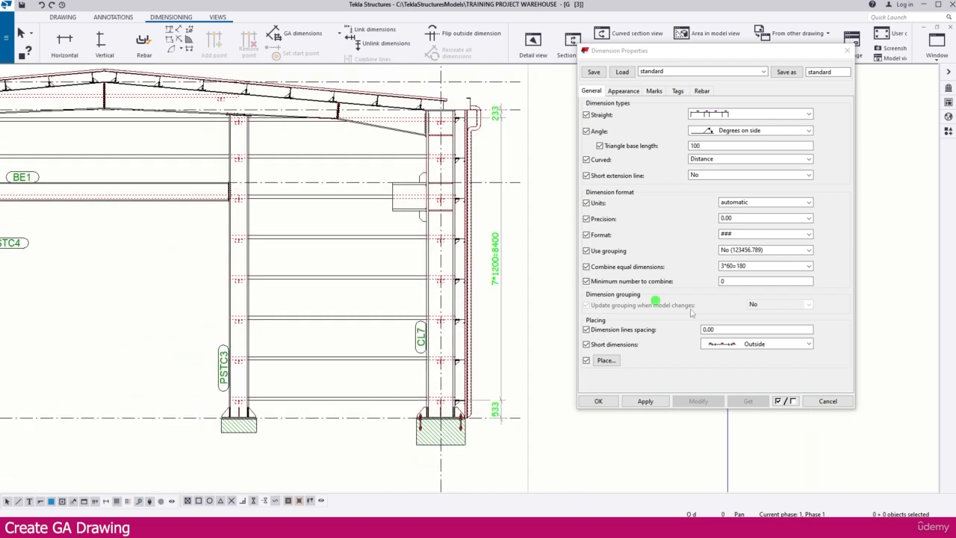
Set Combine equal dimensions back to Off for the girt dimension
{"action": "left_click", "coordinate": [754, 265]}
{"action": "left_click", "coordinate": [737, 280]}
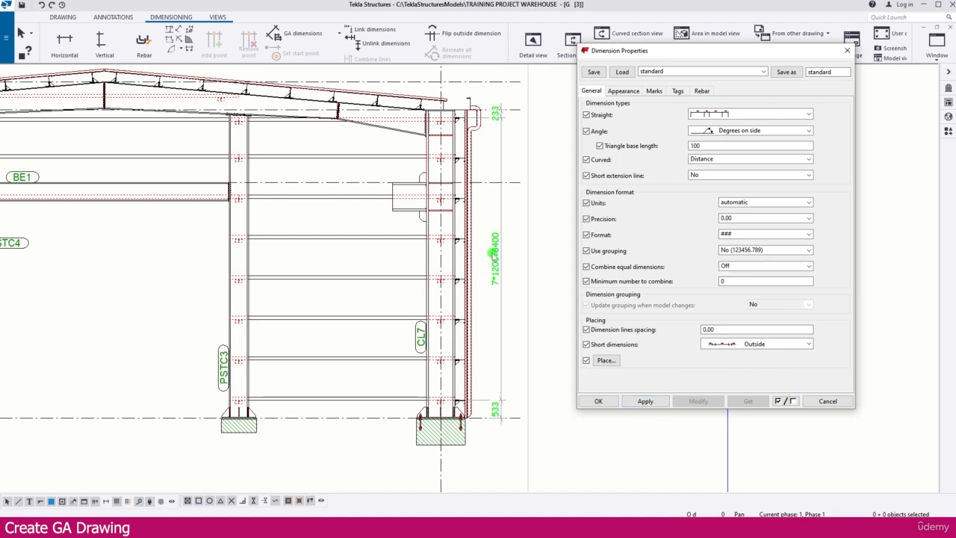
{"action": "left_click", "coordinate": [494, 255]}
{"action": "left_click", "coordinate": [697, 402]}
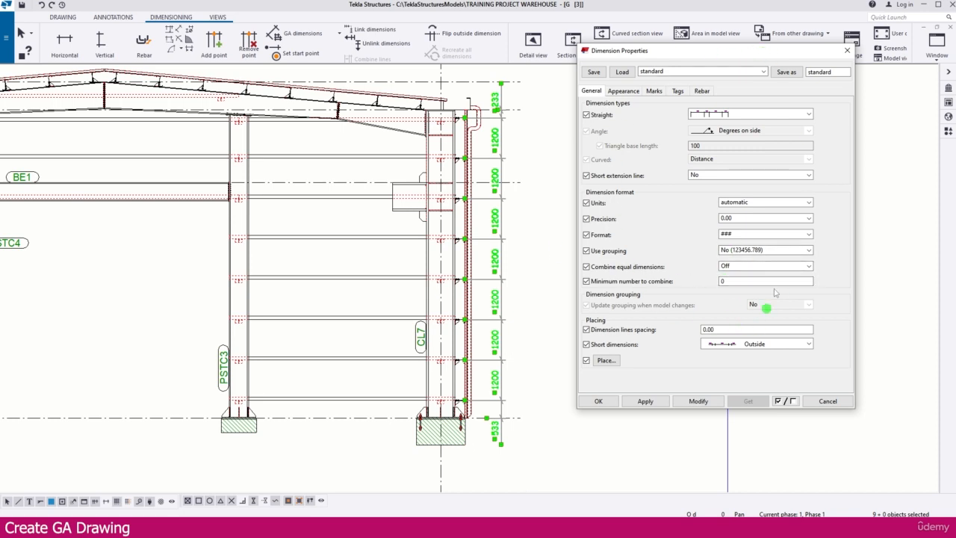
Set the girt dimension's line colour to red, apply it, and save the dimension properties as DIM
{"action": "left_click", "coordinate": [630, 92]}
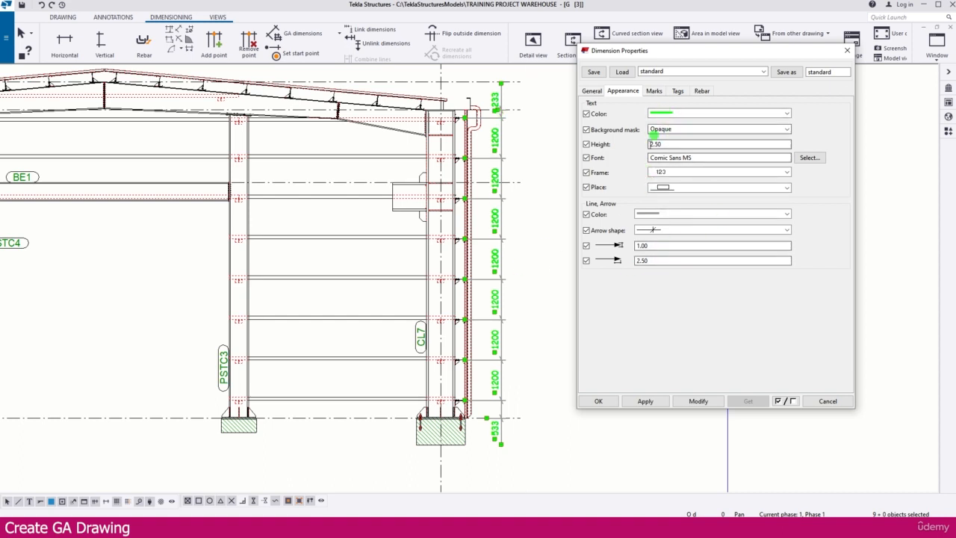
{"action": "left_click", "coordinate": [656, 214]}
{"action": "left_click", "coordinate": [654, 238]}
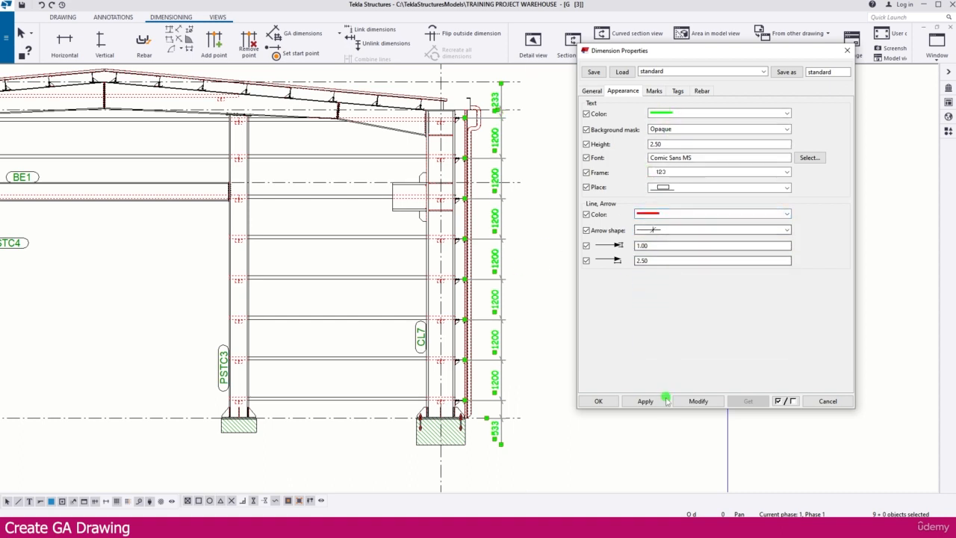
{"action": "left_click", "coordinate": [699, 401]}
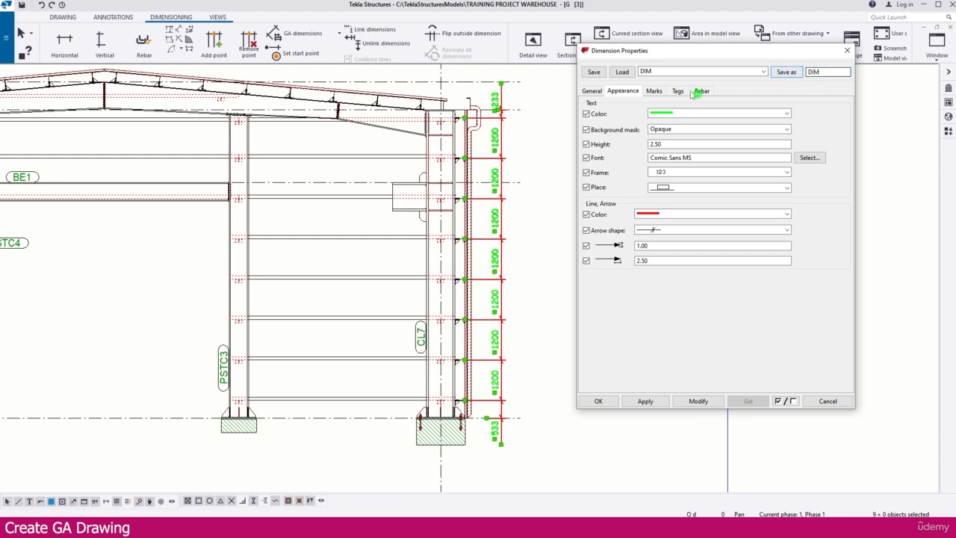
{"action": "left_click", "coordinate": [848, 51]}
Load the saved DIM properties and apply them to the overall 10000 vertical dimension beside grid 1
{"action": "scroll", "coordinate": [681, 207], "scroll_direction": "down", "scroll_amount": 5}
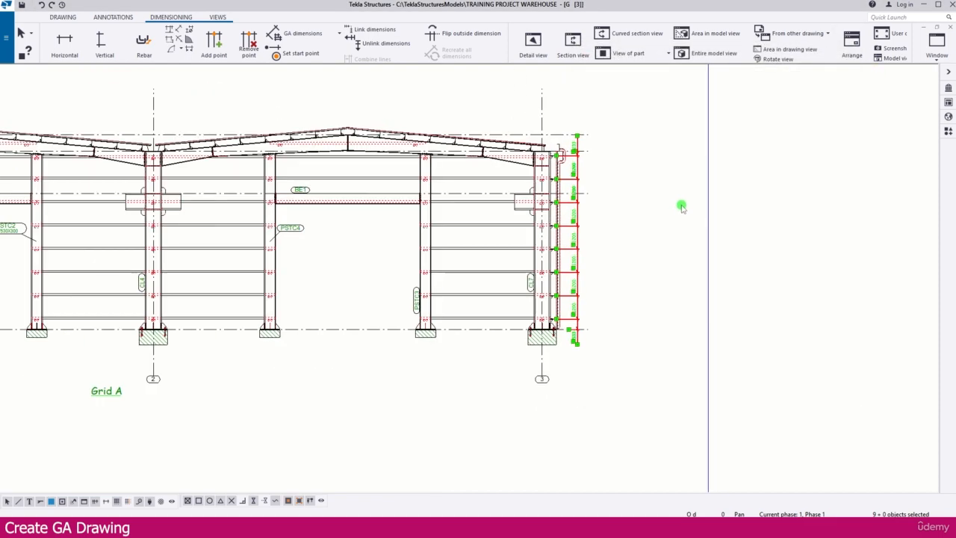
{"action": "middle_click_drag", "start_coordinate": [360, 233], "coordinate": [448, 237]}
{"action": "scroll", "coordinate": [134, 258], "scroll_direction": "up", "scroll_amount": 3}
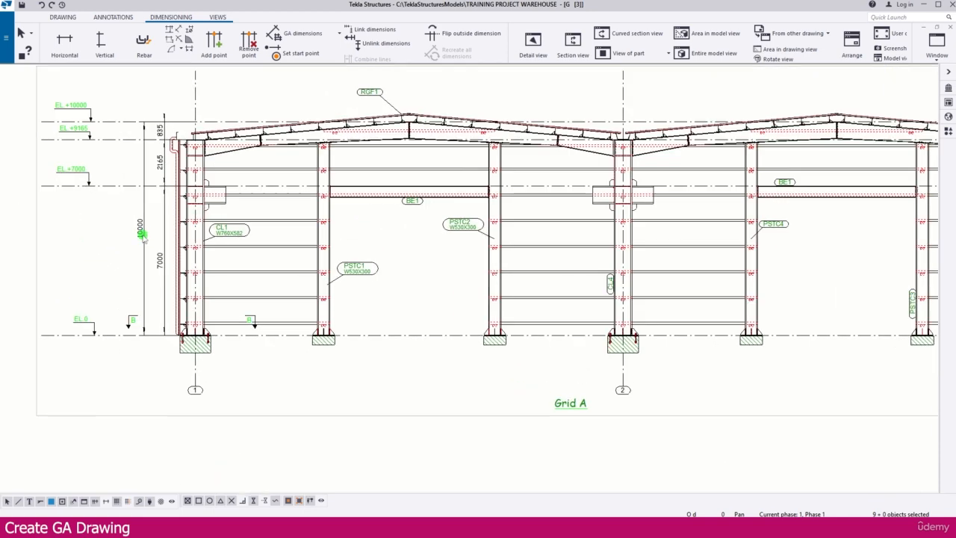
{"action": "double_click", "coordinate": [142, 230]}
{"action": "left_click", "coordinate": [680, 72]}
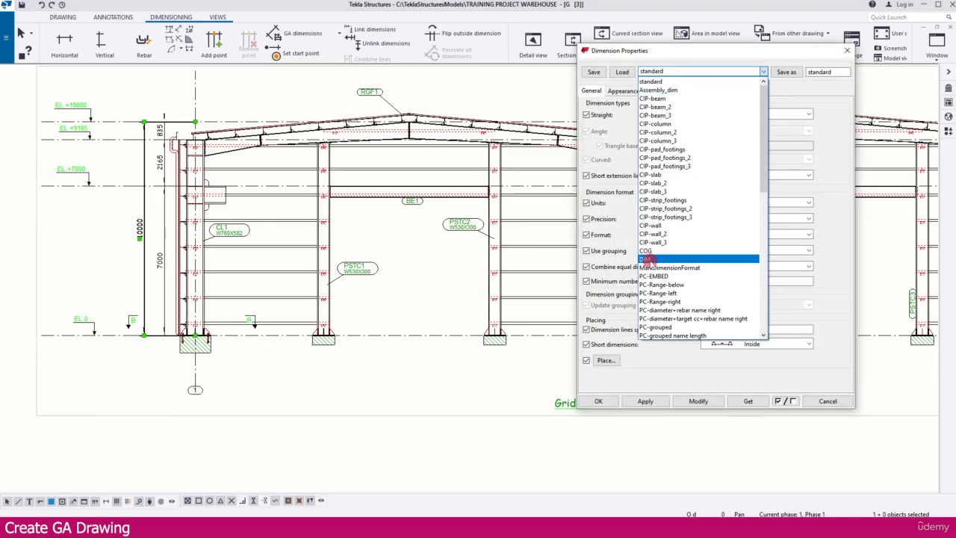
{"action": "left_click", "coordinate": [649, 259]}
{"action": "left_click", "coordinate": [624, 72]}
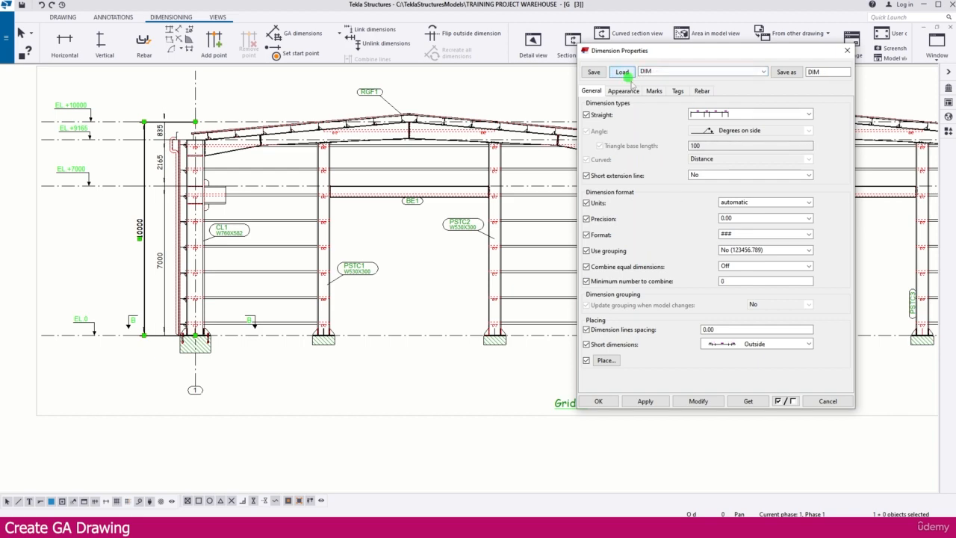
{"action": "left_click", "coordinate": [698, 401]}
{"action": "scroll", "coordinate": [239, 276], "scroll_direction": "up", "scroll_amount": 3}
{"action": "left_click", "coordinate": [240, 274]}
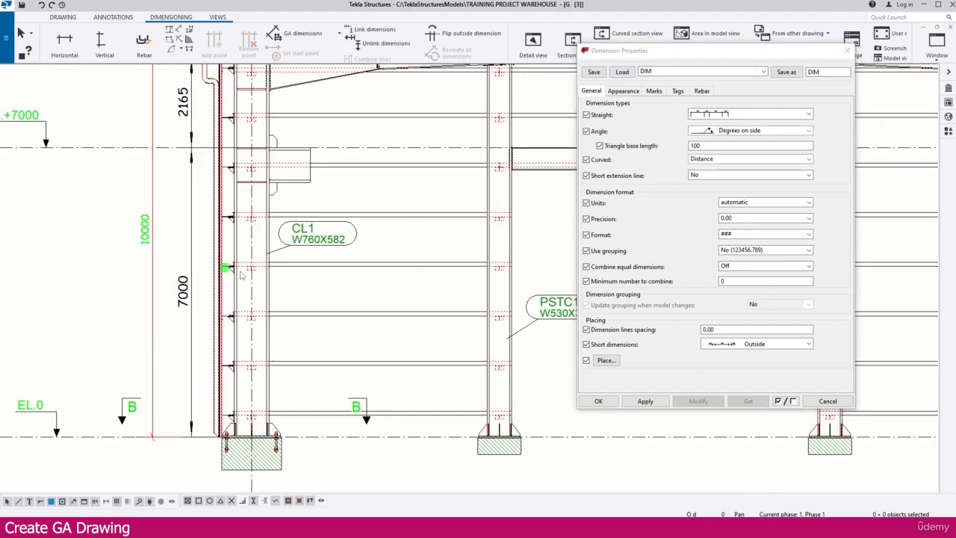
{"action": "left_click", "coordinate": [598, 401]}
Place a plain text annotation in the open bay between posts PSTC4 and PSTC3 on the Grid A elevation
{"action": "scroll", "coordinate": [693, 293], "scroll_direction": "down", "scroll_amount": 5}
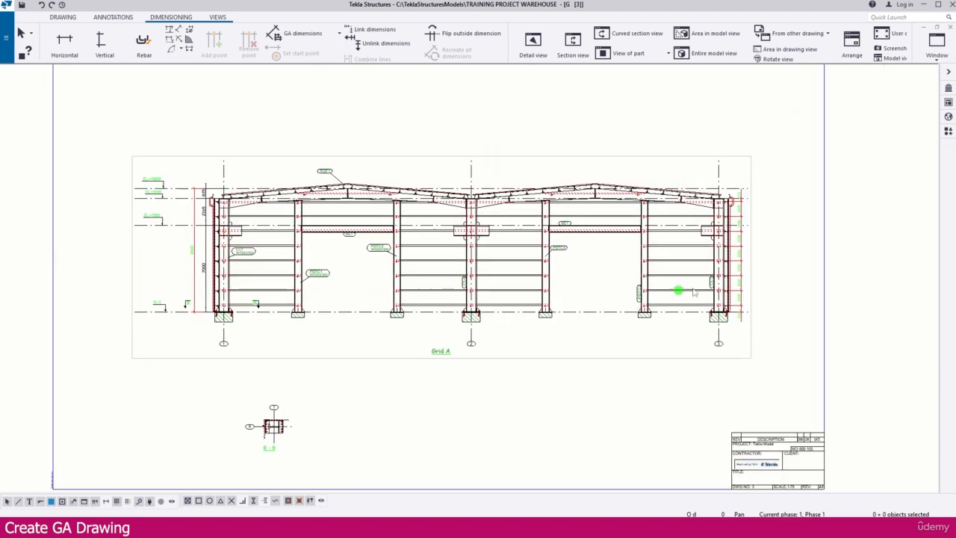
{"action": "left_click", "coordinate": [63, 17]}
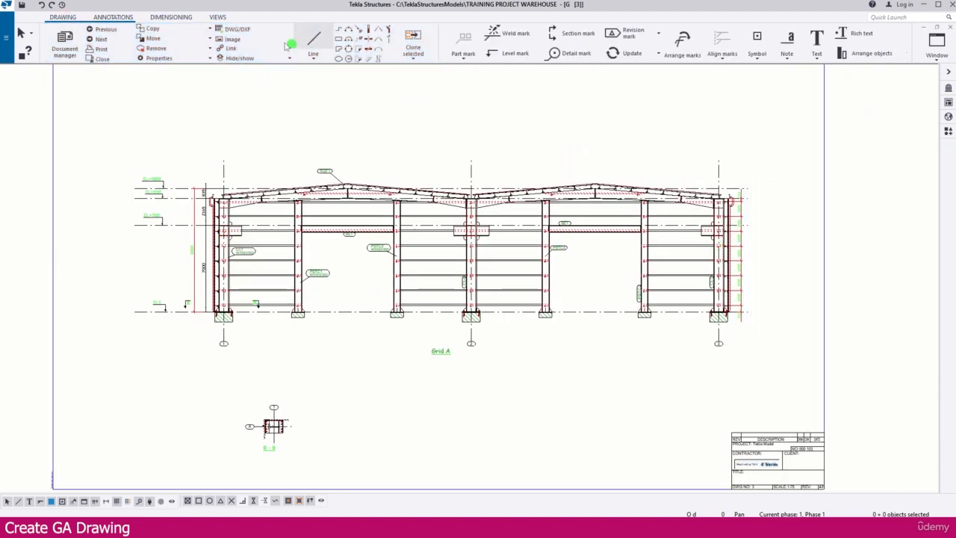
{"action": "left_click", "coordinate": [111, 17]}
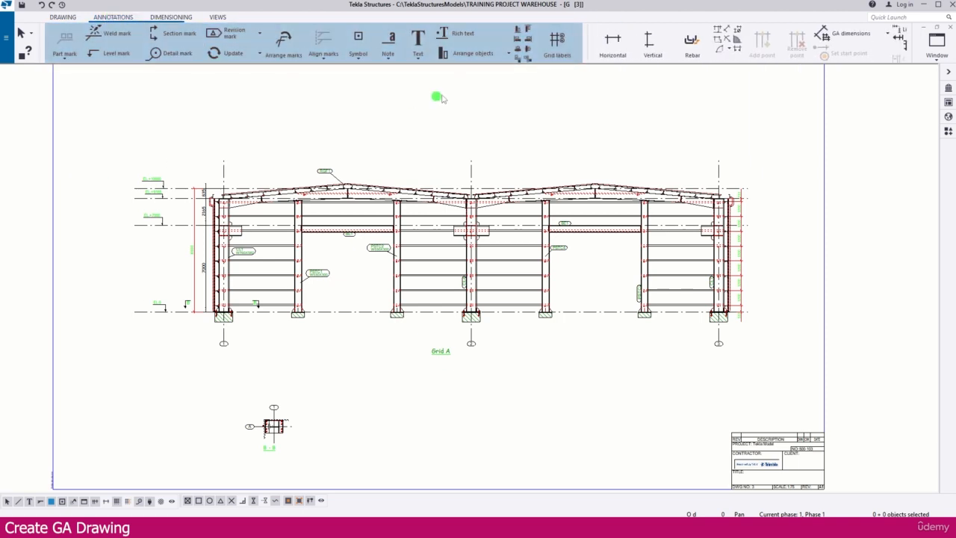
{"action": "left_click", "coordinate": [420, 61]}
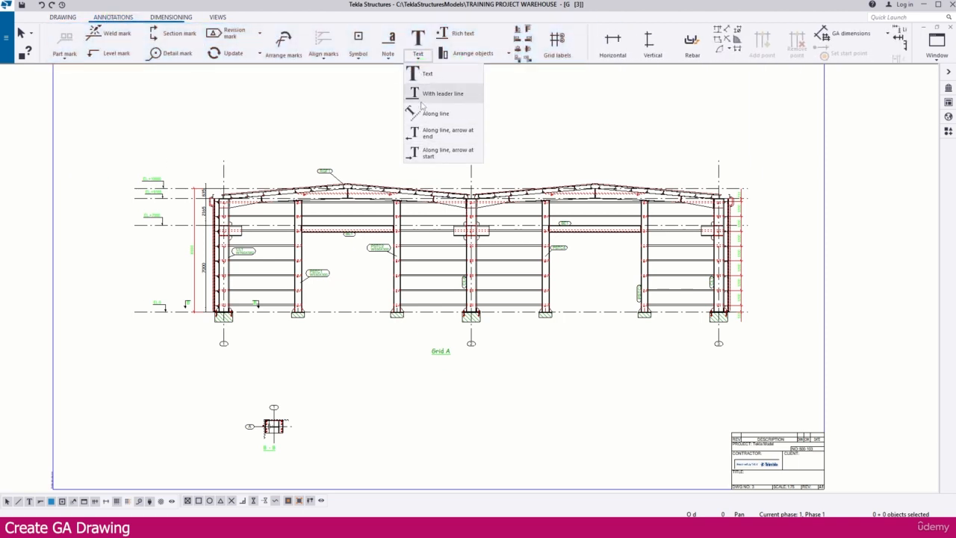
{"action": "left_click", "coordinate": [422, 73]}
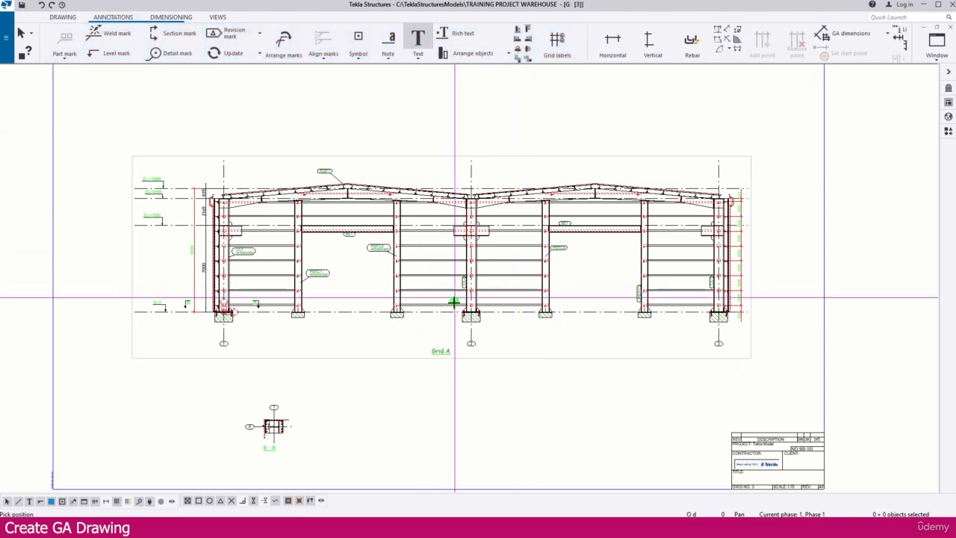
{"action": "scroll", "coordinate": [525, 384], "scroll_direction": "up", "scroll_amount": 4}
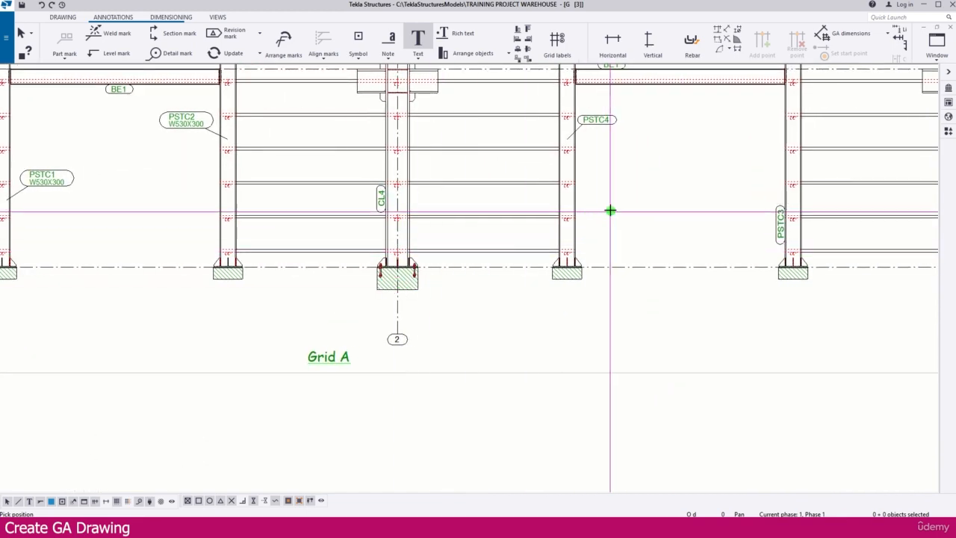
{"action": "left_click", "coordinate": [635, 213]}
Examine the frame type options in the placed text's properties, keeping the unframed style
{"action": "scroll", "coordinate": [639, 210], "scroll_direction": "up", "scroll_amount": 2}
{"action": "scroll", "coordinate": [639, 210], "scroll_direction": "up", "scroll_amount": 1}
{"action": "double_click", "coordinate": [631, 194]}
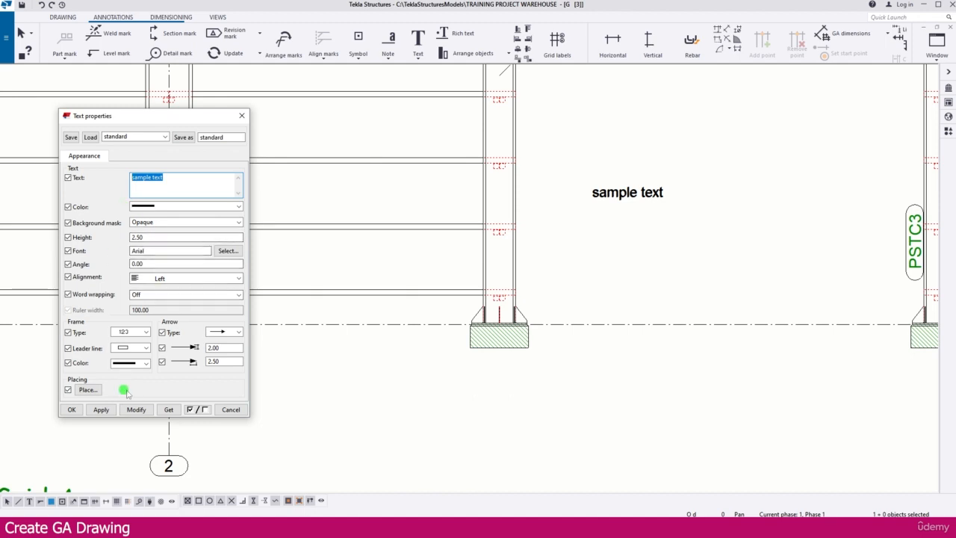
{"action": "left_click", "coordinate": [123, 334]}
{"action": "left_click", "coordinate": [124, 346]}
{"action": "left_click", "coordinate": [136, 409]}
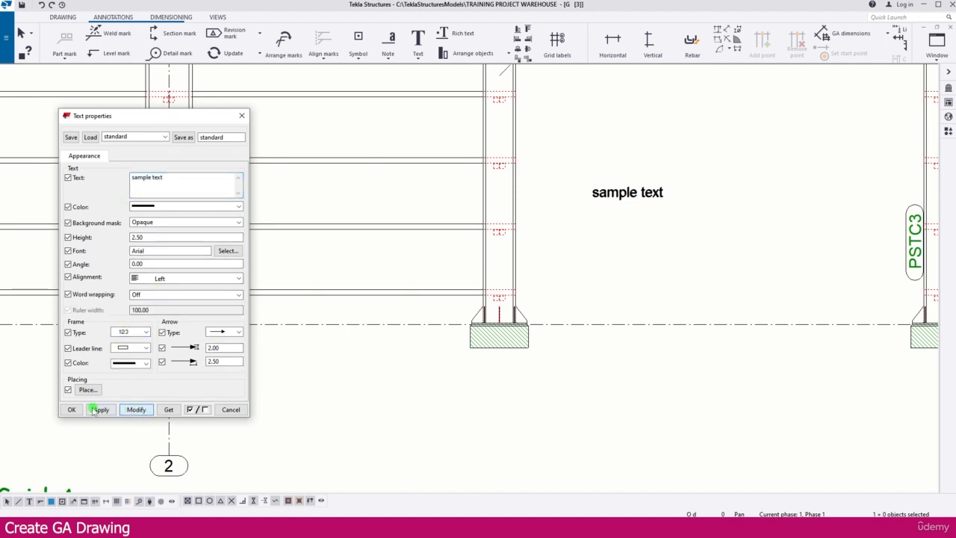
{"action": "left_click", "coordinate": [72, 409]}
Examine the title block's project, contractor, client, title, drawing number and scale fields, and the overall sheet layout
{"action": "scroll", "coordinate": [693, 458], "scroll_direction": "down", "scroll_amount": 5}
{"action": "scroll", "coordinate": [687, 457], "scroll_direction": "up", "scroll_amount": 5}
{"action": "middle_click_drag", "start_coordinate": [648, 408], "coordinate": [573, 362]}
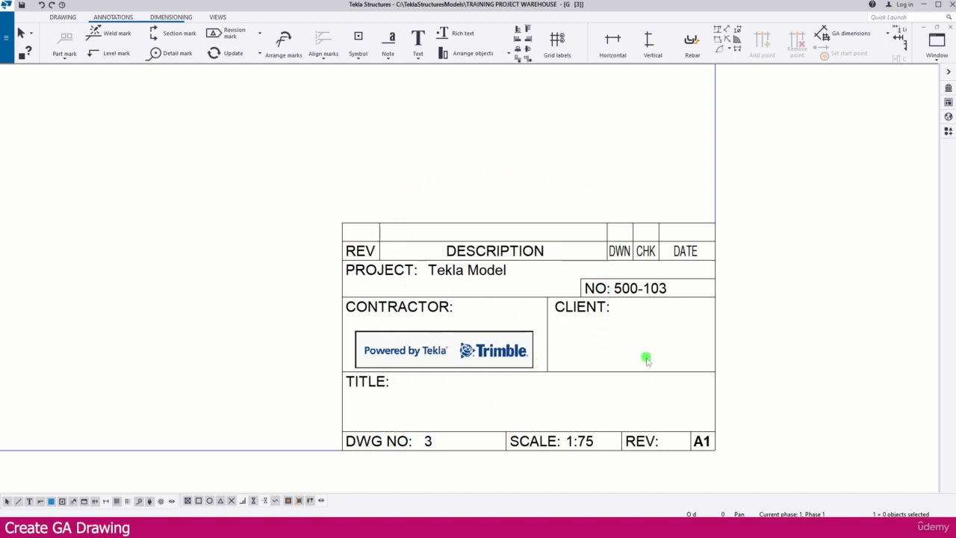
{"action": "scroll", "coordinate": [645, 379], "scroll_direction": "down", "scroll_amount": 3}
{"action": "scroll", "coordinate": [644, 378], "scroll_direction": "down", "scroll_amount": 3}
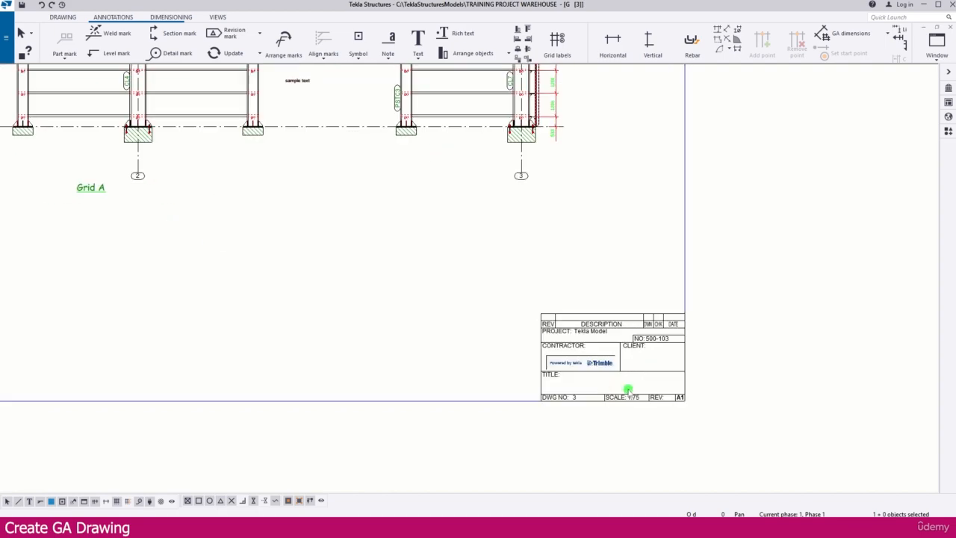
{"action": "scroll", "coordinate": [626, 388], "scroll_direction": "down", "scroll_amount": 2}
{"action": "scroll", "coordinate": [581, 389], "scroll_direction": "down", "scroll_amount": 1}
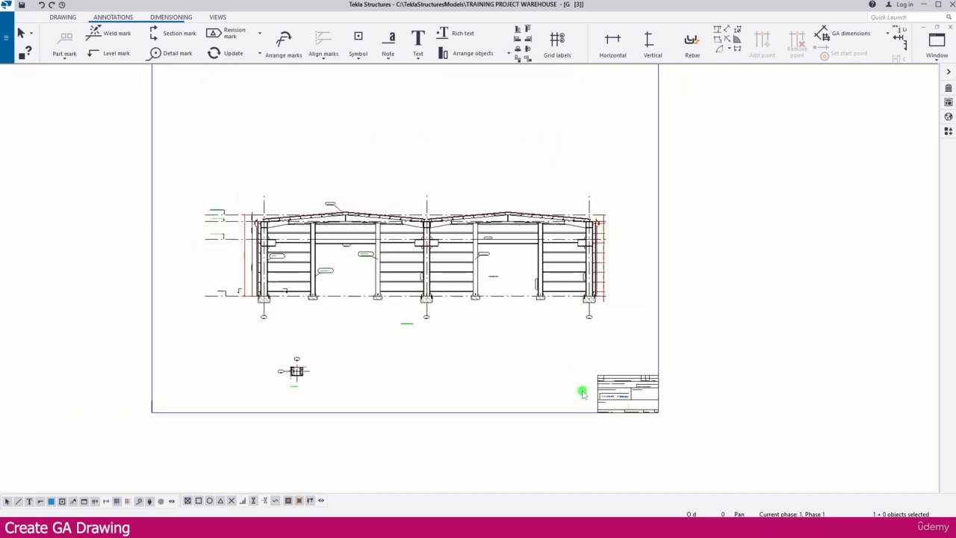
{"action": "scroll", "coordinate": [567, 387], "scroll_direction": "down", "scroll_amount": 1}
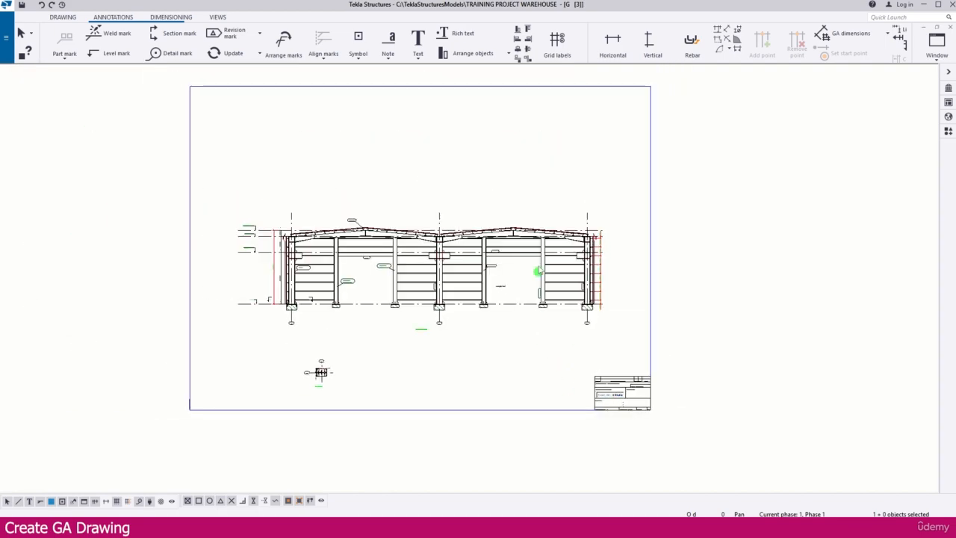
Move the Grid A elevation view up and slightly left on the drawing sheet
{"action": "left_click", "coordinate": [531, 210]}
{"action": "left_click_drag", "start_coordinate": [509, 212], "coordinate": [484, 155]}
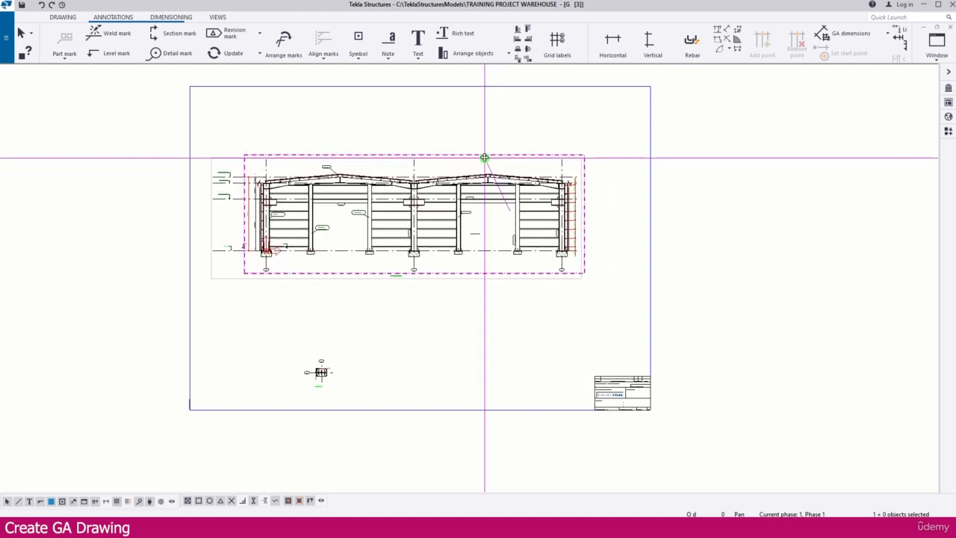
{"action": "left_click", "coordinate": [475, 344]}
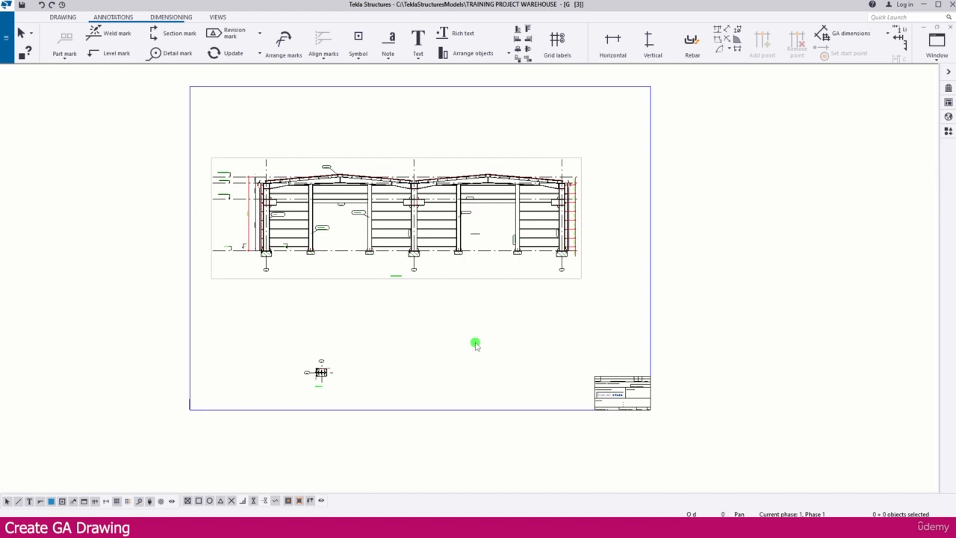